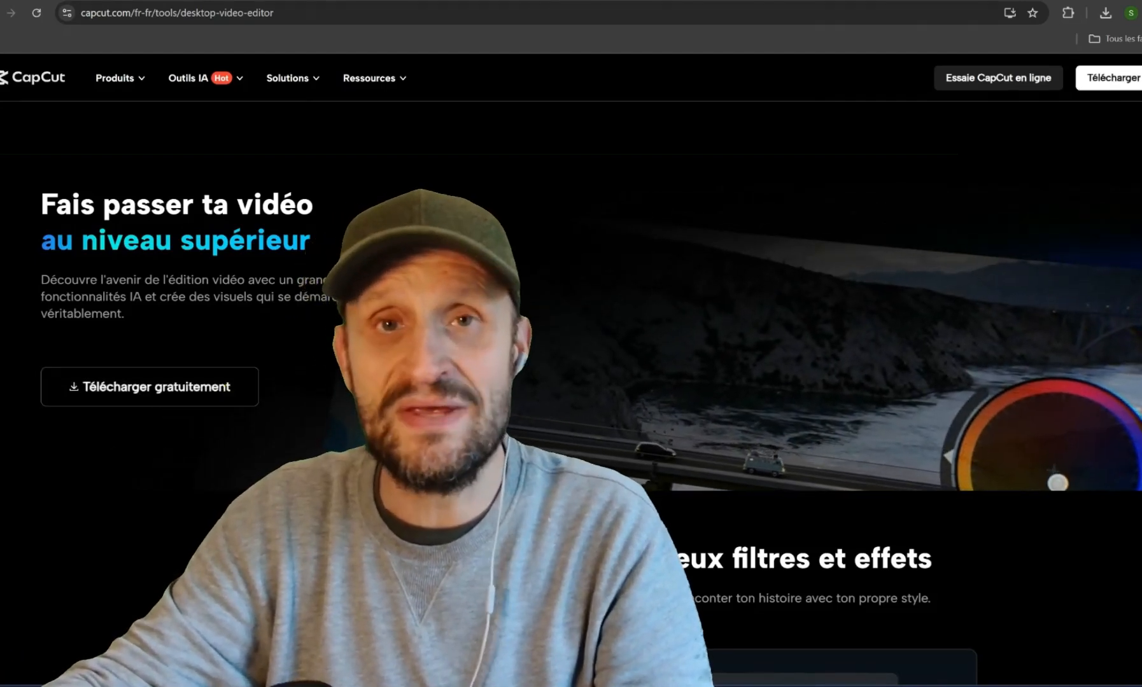
pyautogui.press('super')
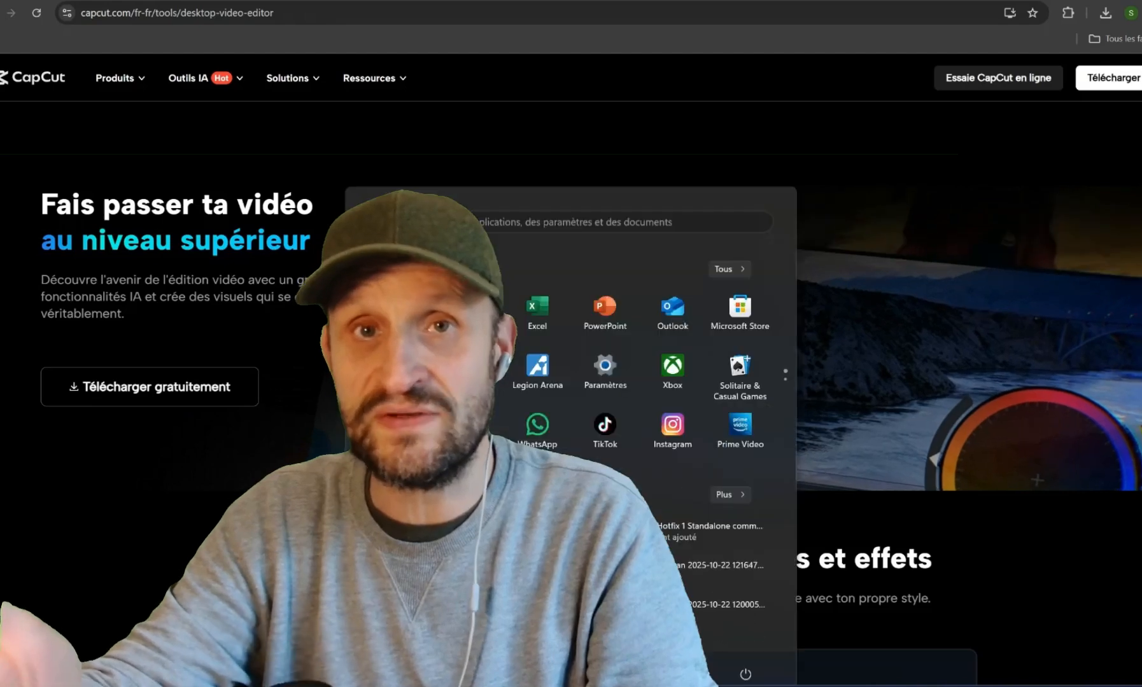
pyautogui.write('play')
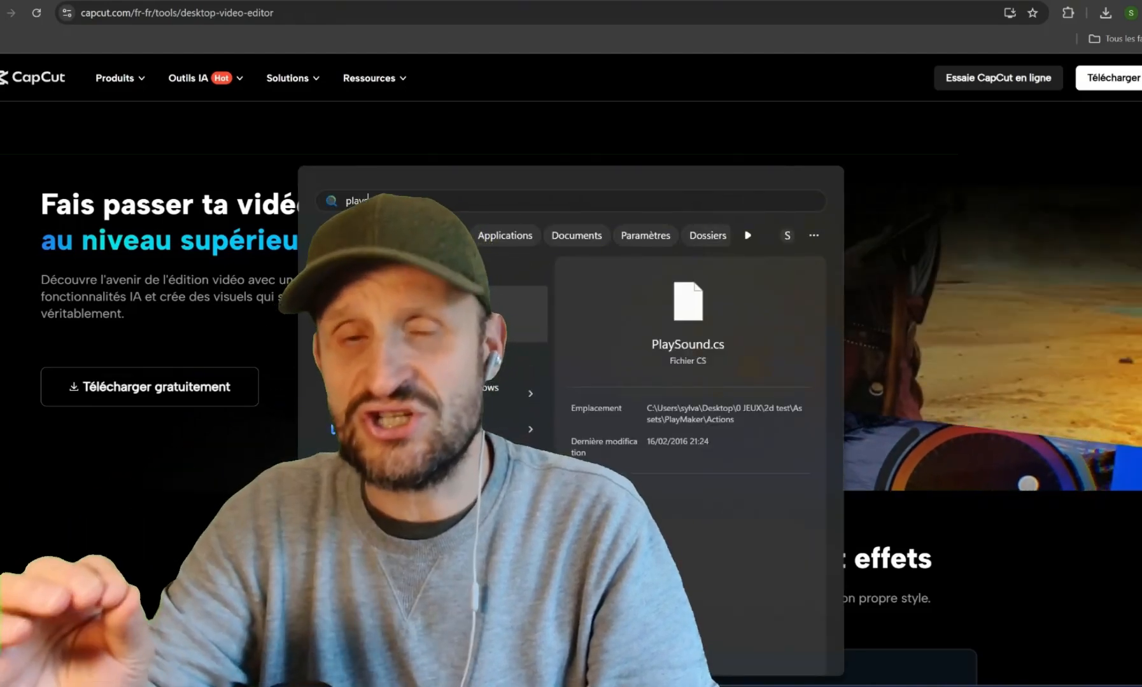
pyautogui.press('BackSpace')
pyautogui.press('BackSpace')
pyautogui.press('BackSpace')
pyautogui.press('BackSpace')
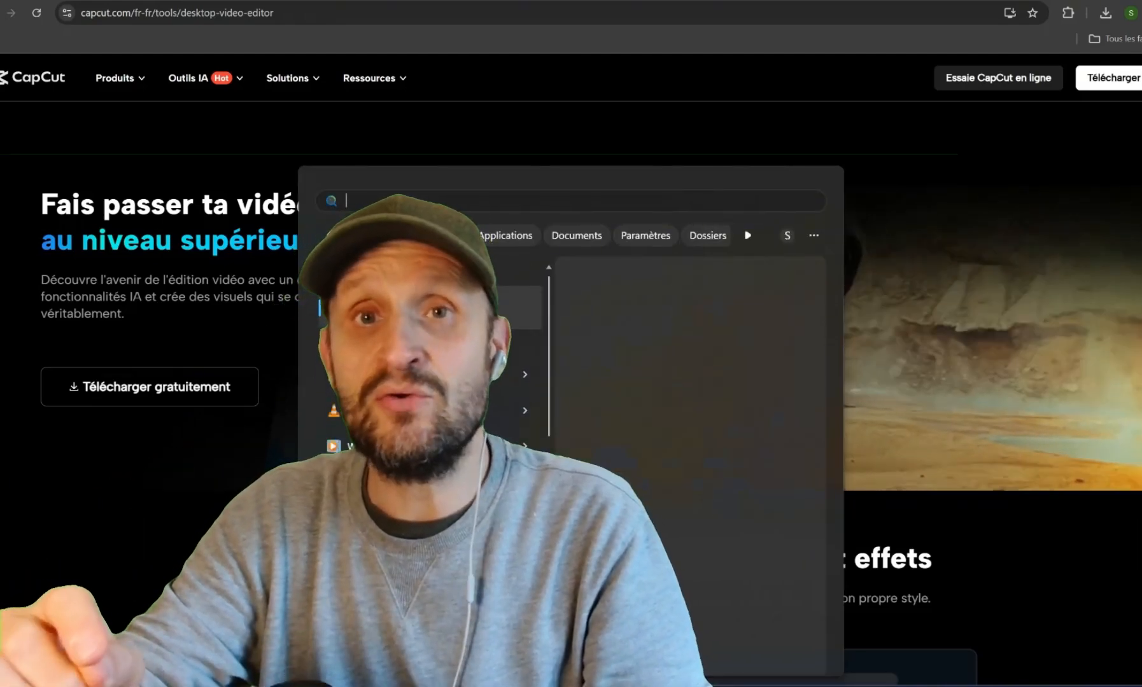
# Search Windows for "store" and open the Microsoft Store
pyautogui.write('s')
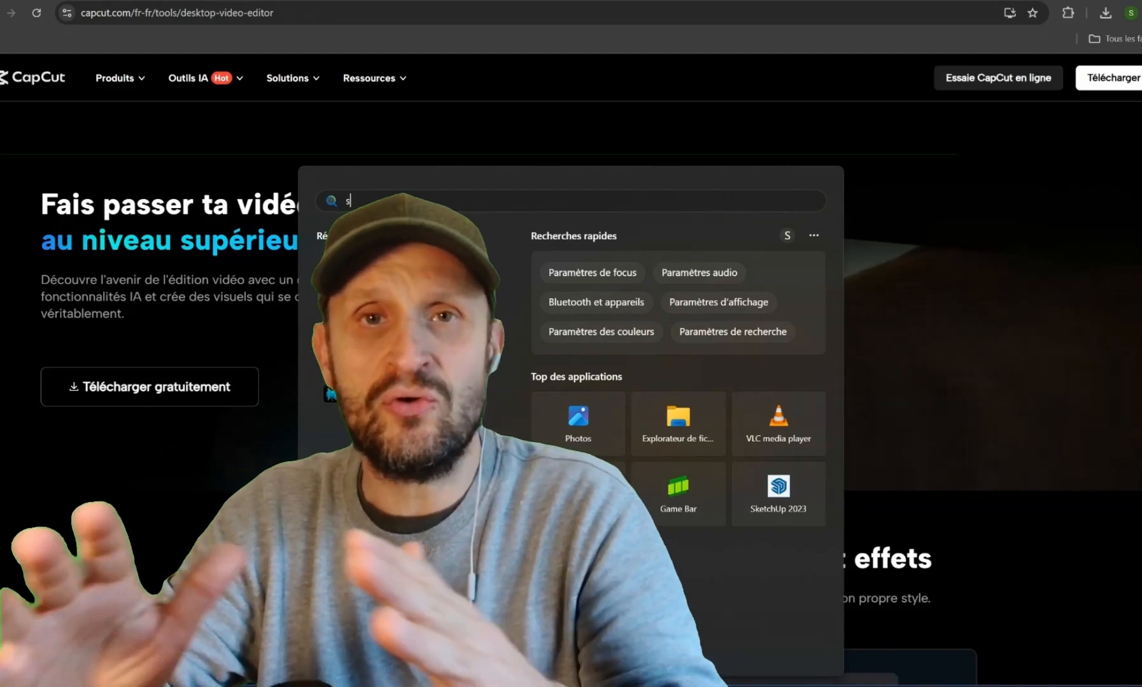
pyautogui.write('tore')
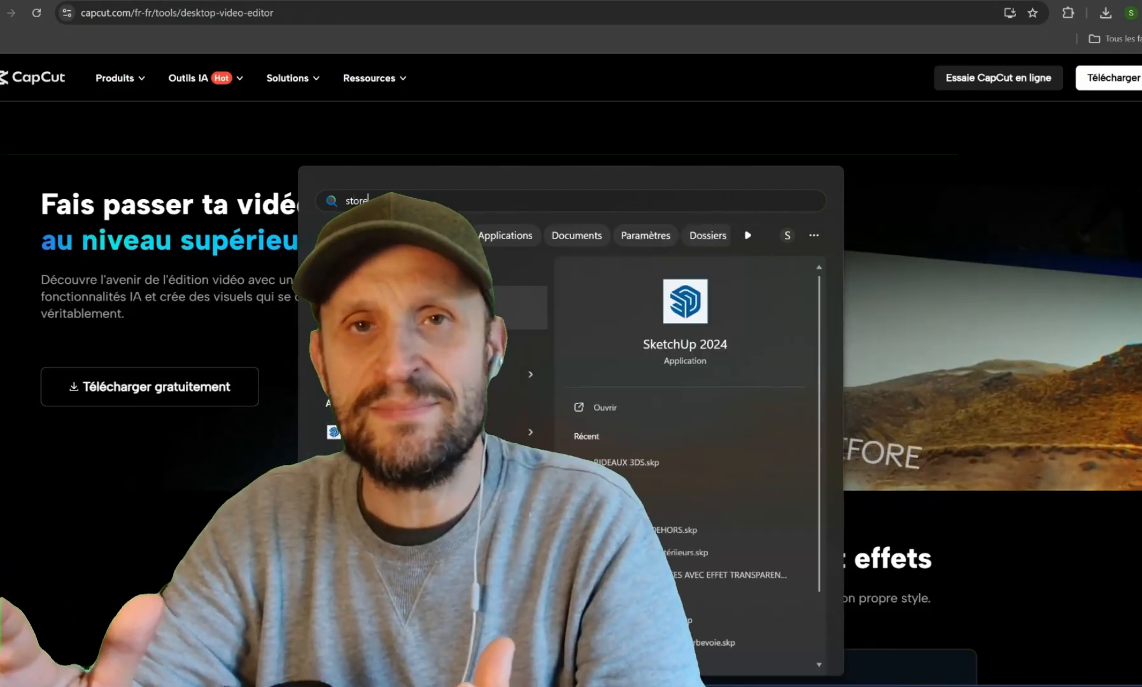
pyautogui.press('Return')
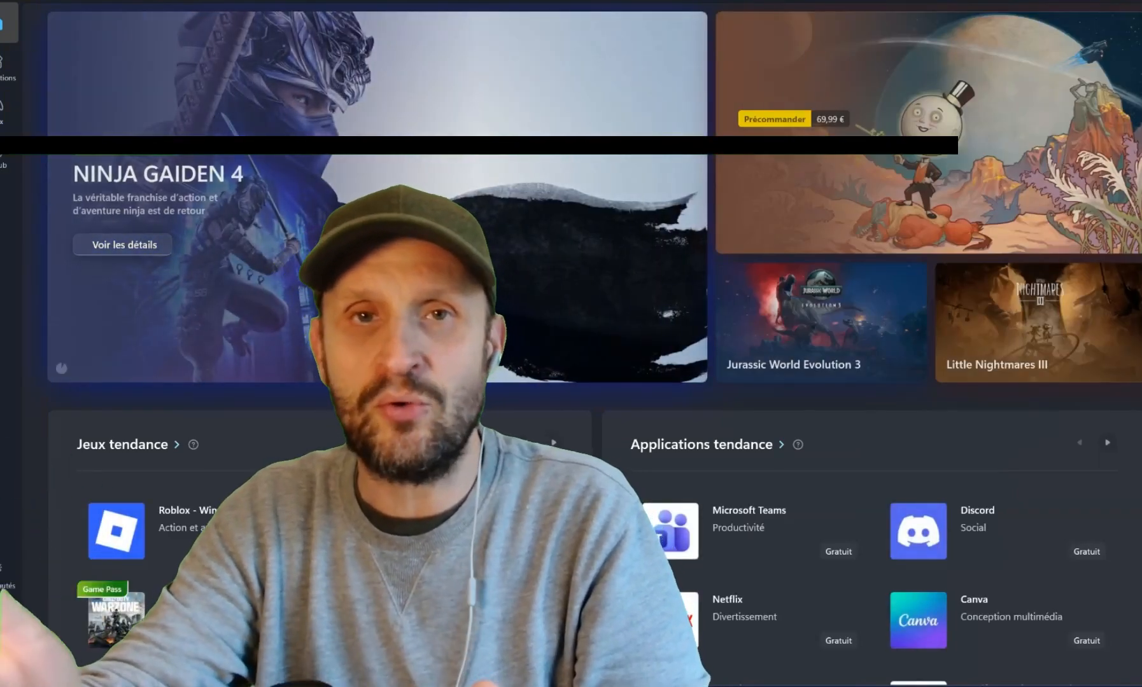
# Search the Microsoft Store for "capcut" using the recent search suggestion
pyautogui.click(495, 0)
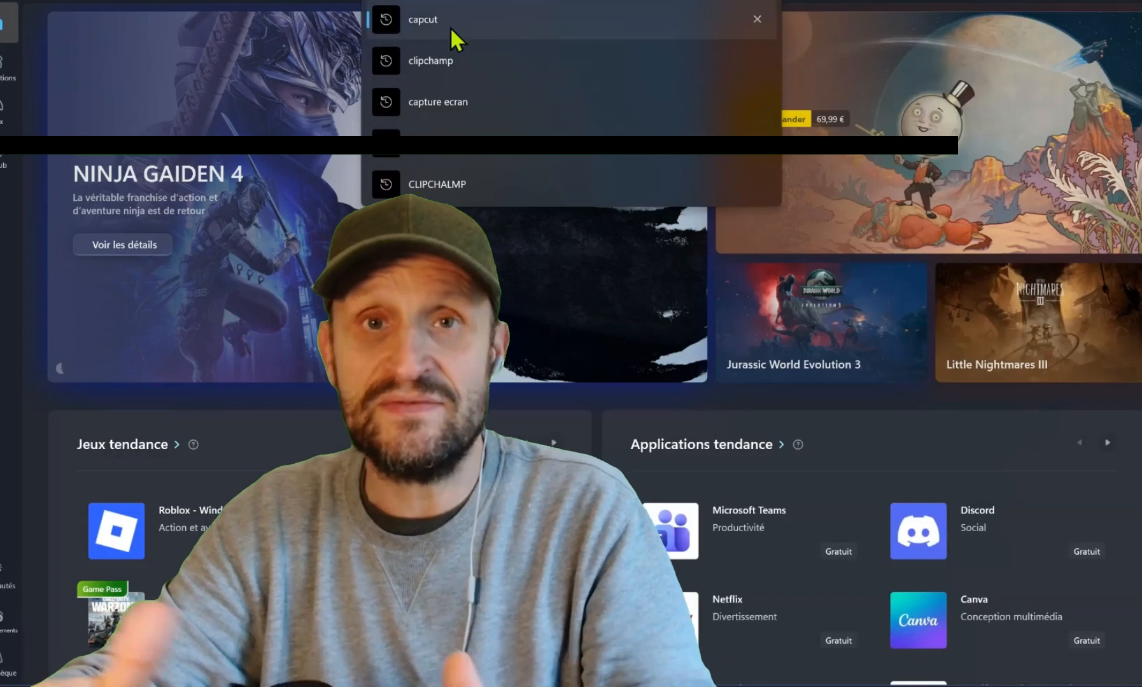
pyautogui.click(450, 27)
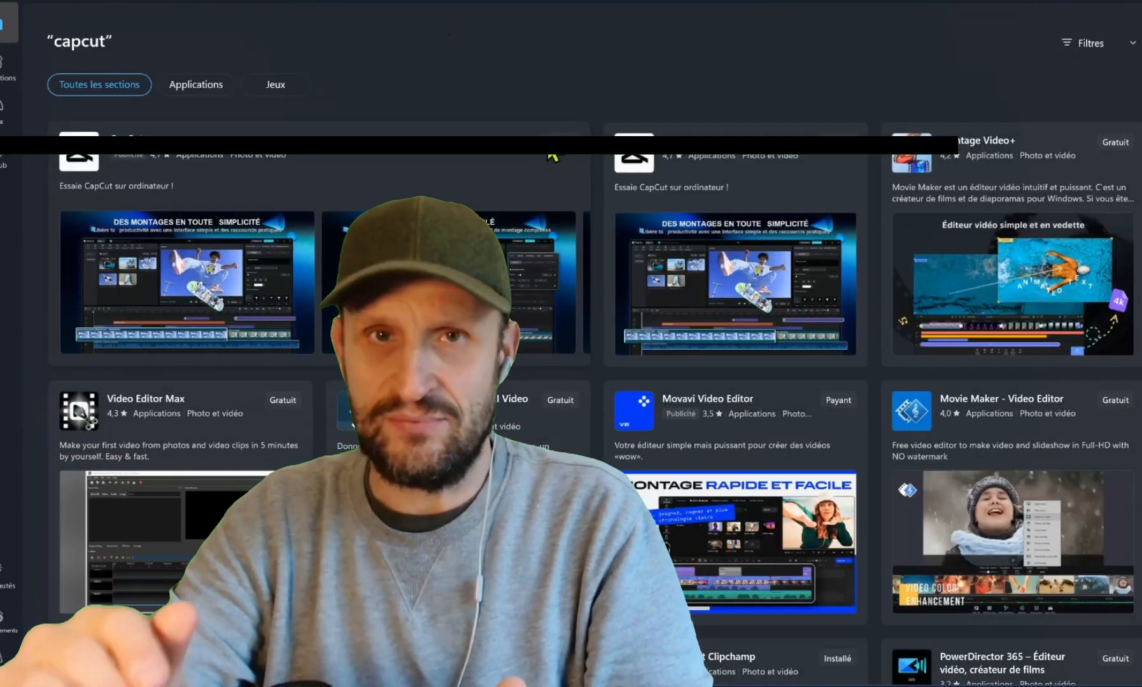
pyautogui.moveTo(562, 154)
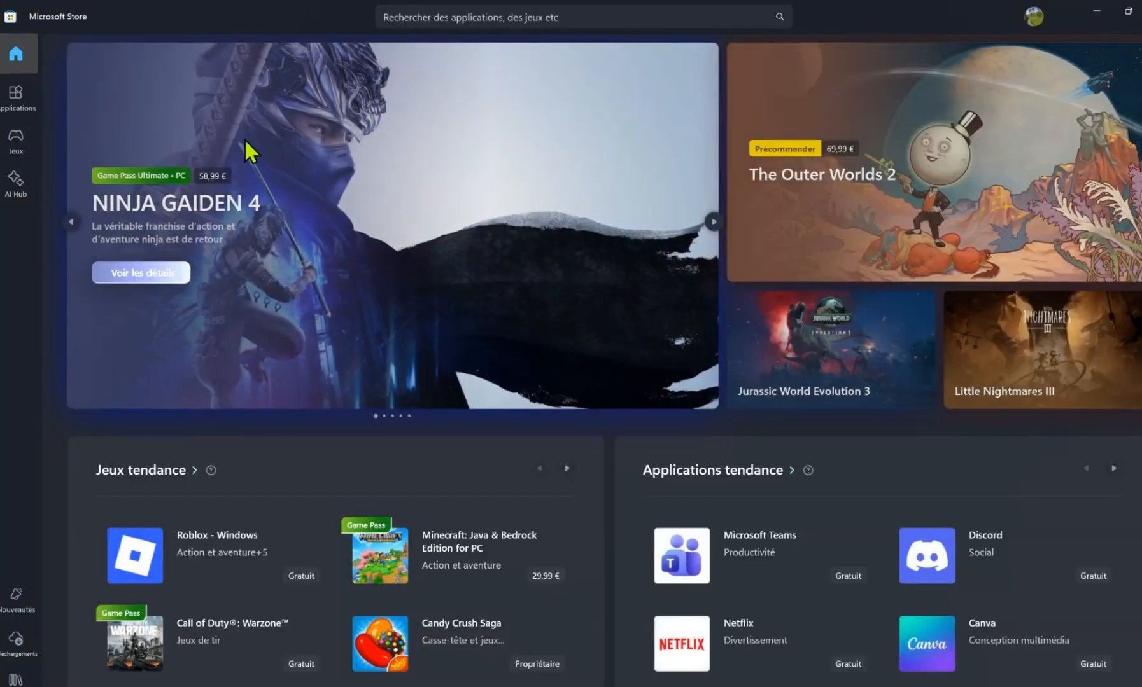
# Repeat the recent "capcut" search from the store's home page and choose the first CapCut listing
pyautogui.click(470, 18)
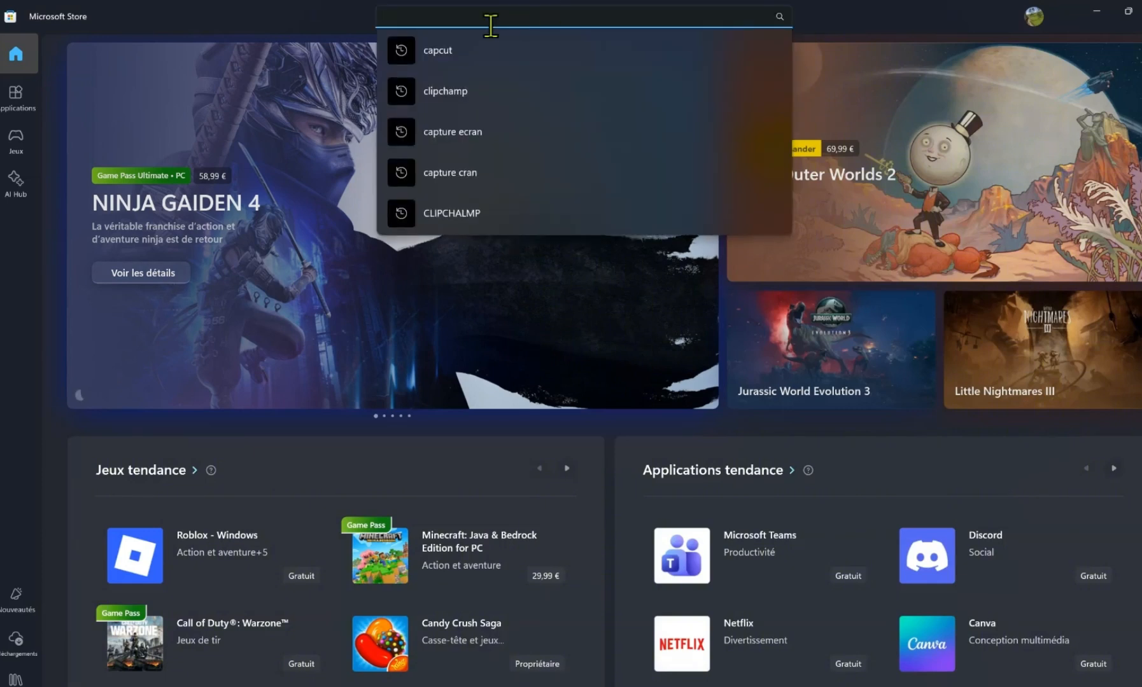
pyautogui.click(464, 59)
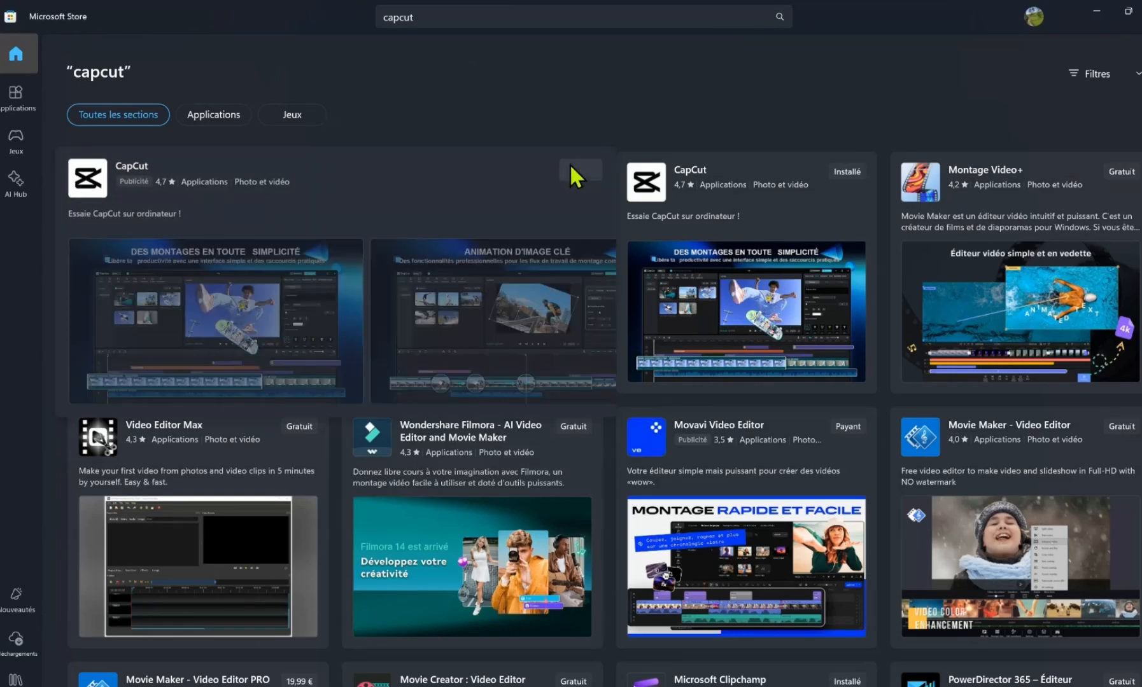
pyautogui.click(571, 162)
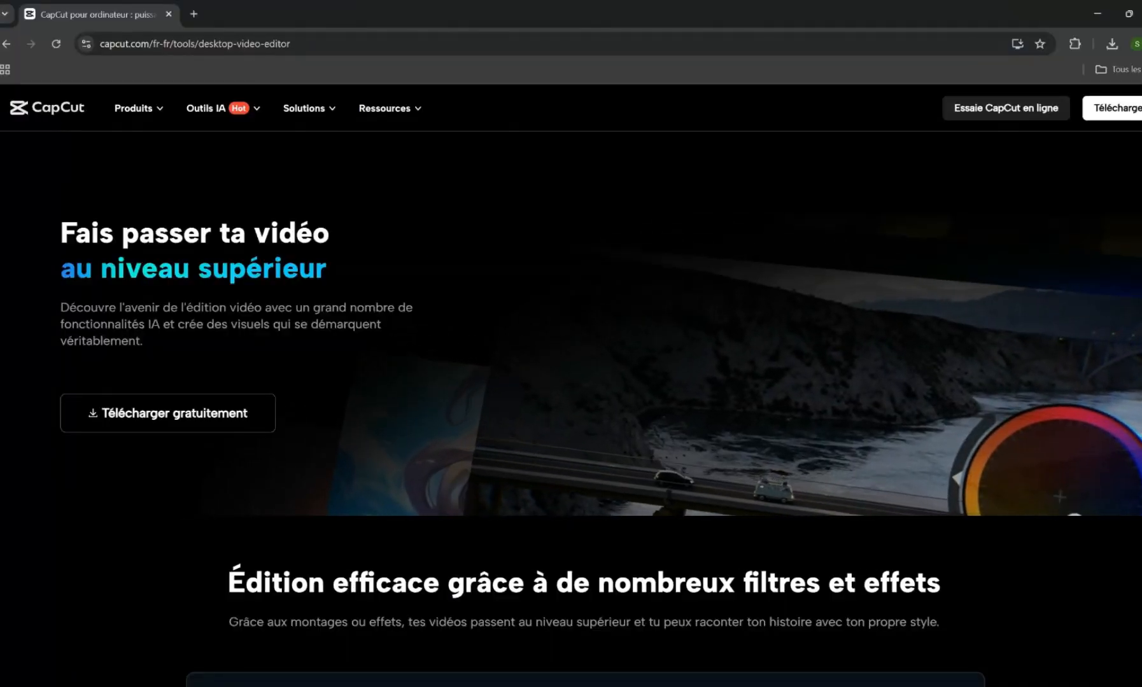
# Switch to the CapCut desktop application and look through the list of existing projects
pyautogui.hotkey('alt', 'Tab')
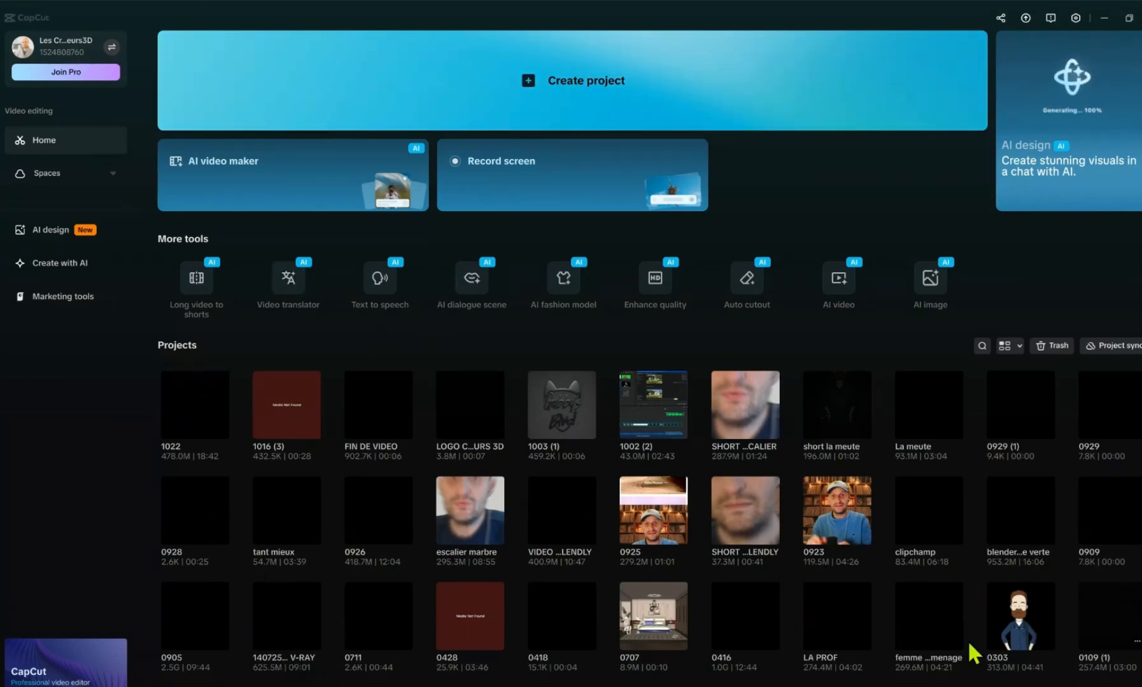
pyautogui.scroll(-8, 605, 596)
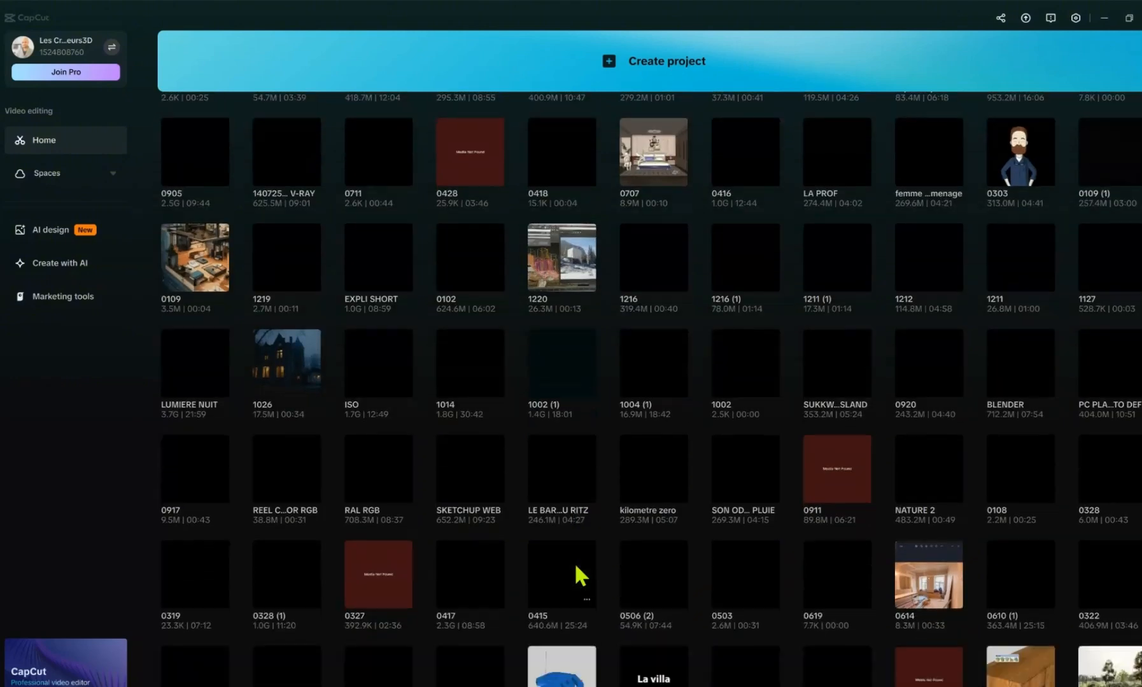
pyautogui.scroll(8, 576, 567)
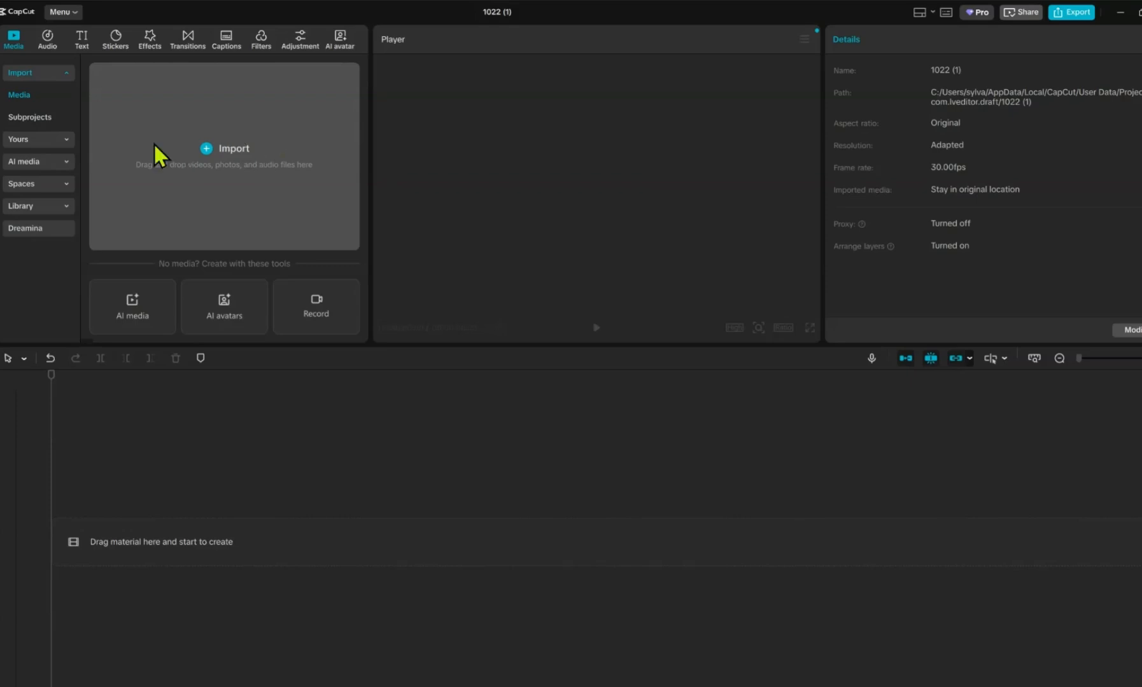
# Import the green-screen video 7.2 TETE VERTE.mp4 from the Bureau folder into the project's media
pyautogui.click(207, 148)
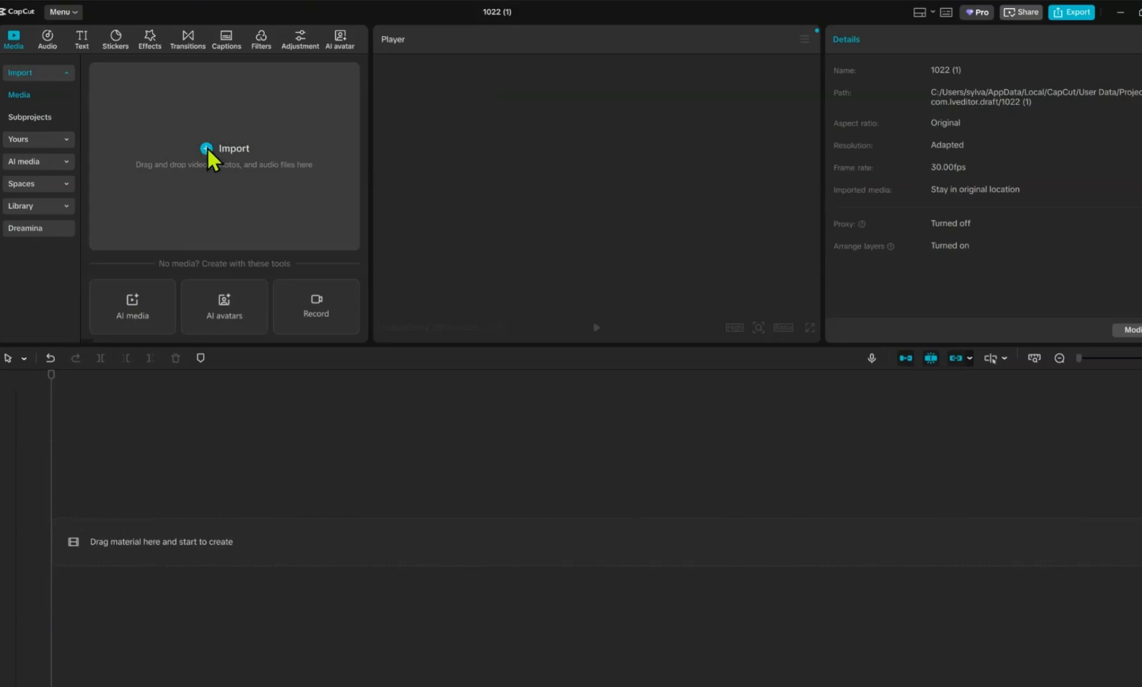
pyautogui.click(63, 204)
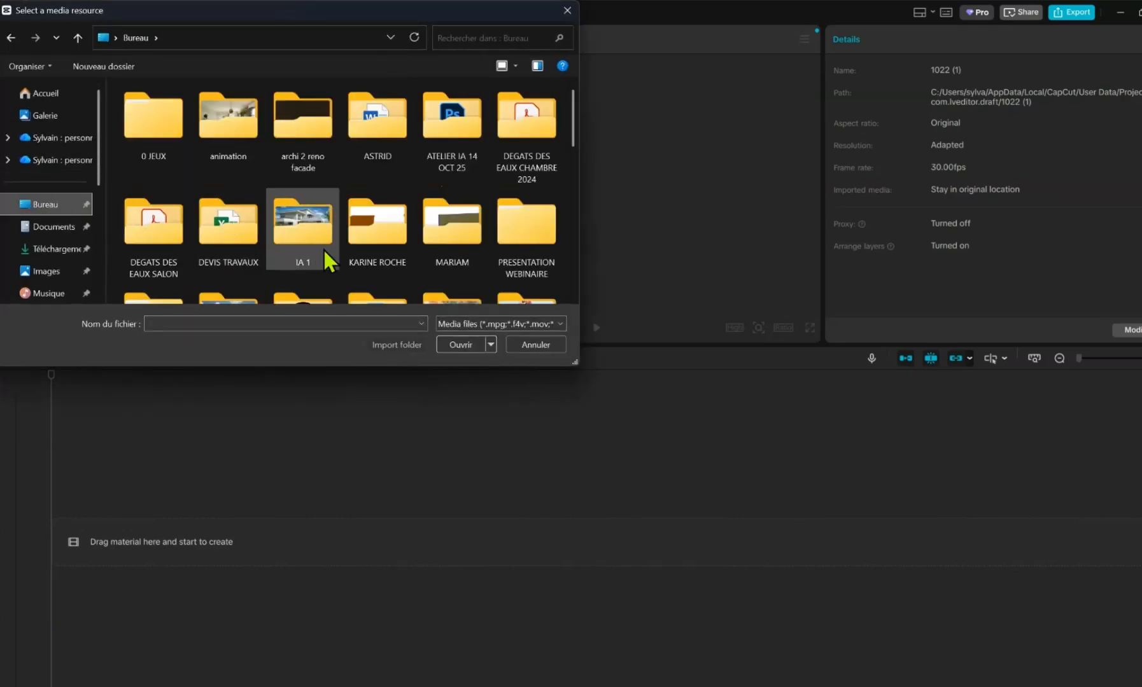
pyautogui.scroll(-2, 318, 242)
pyautogui.click(387, 234)
pyautogui.click(461, 344)
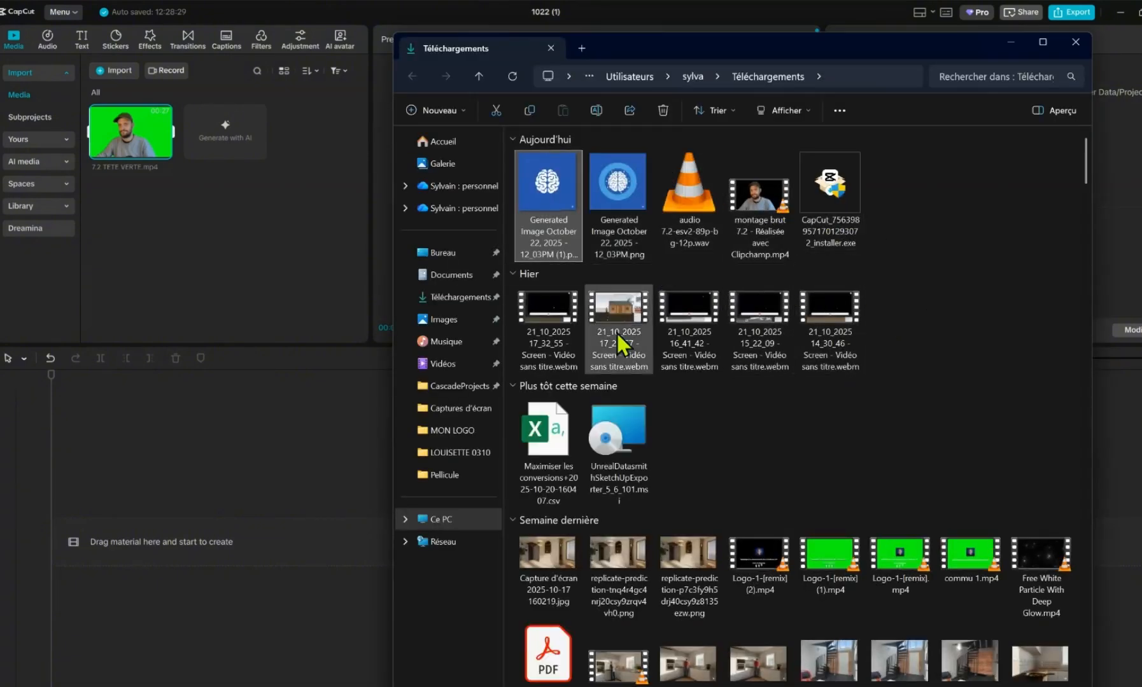
# Add the 21_10_2025 17_22_57 screen recording and the replicate-prediction PNG ending in 135ezw from the Téléchargements folder to the project's media
pyautogui.moveTo(616, 332); pyautogui.dragTo(280, 299)
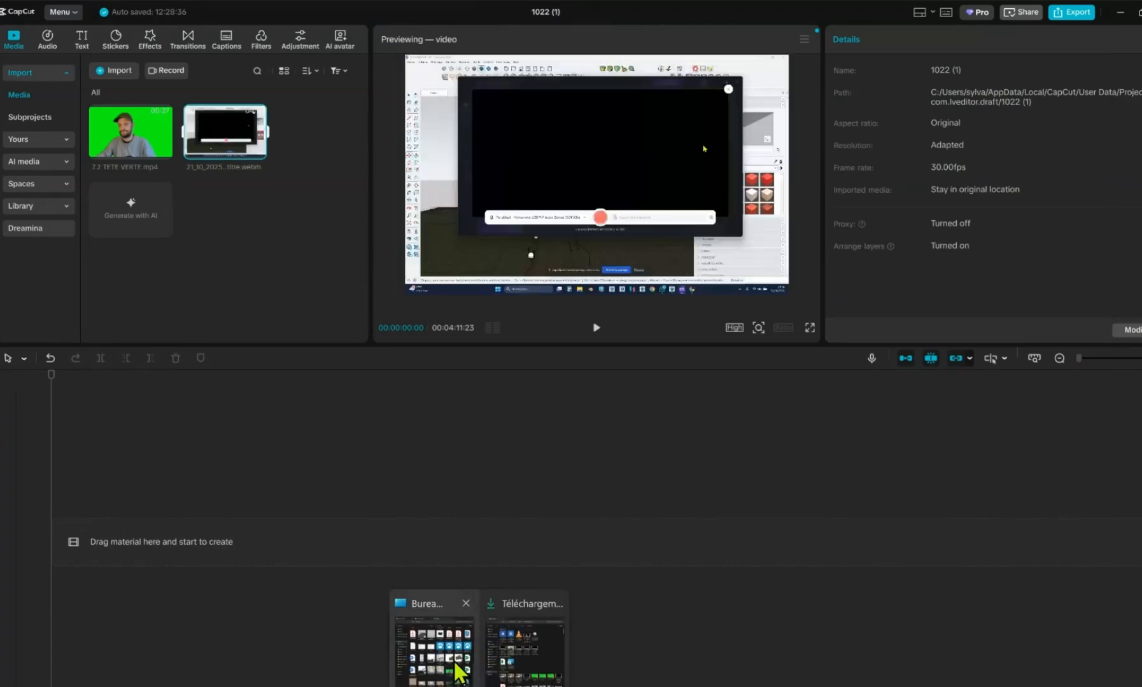
pyautogui.click(487, 665)
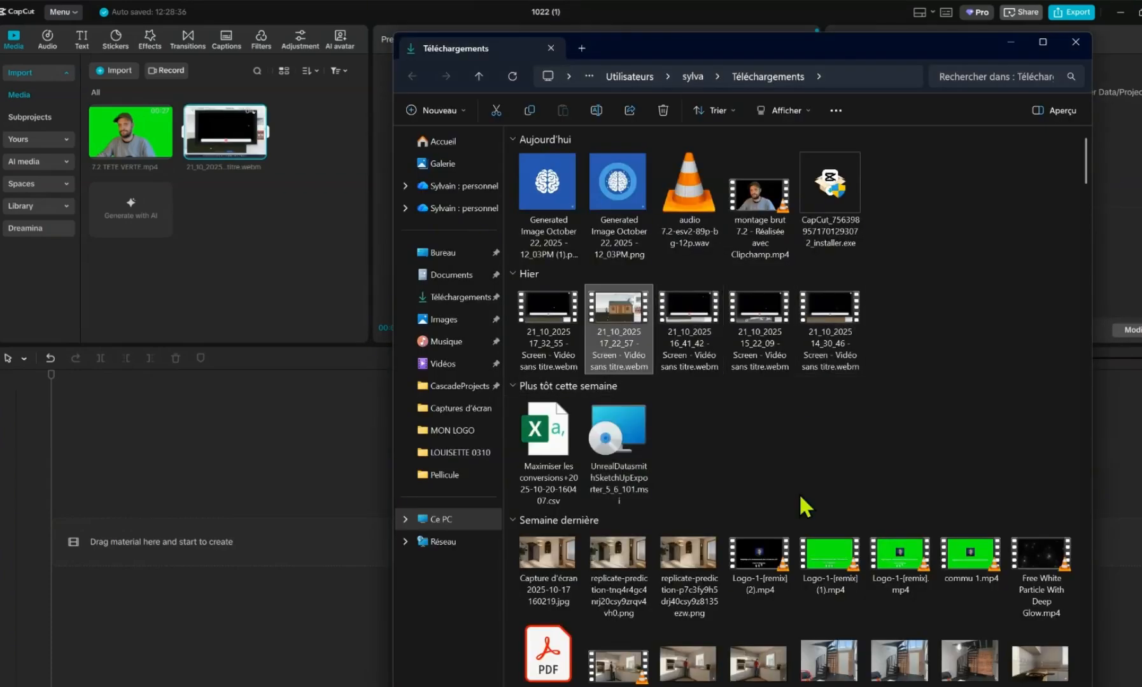
pyautogui.moveTo(695, 555); pyautogui.dragTo(196, 294)
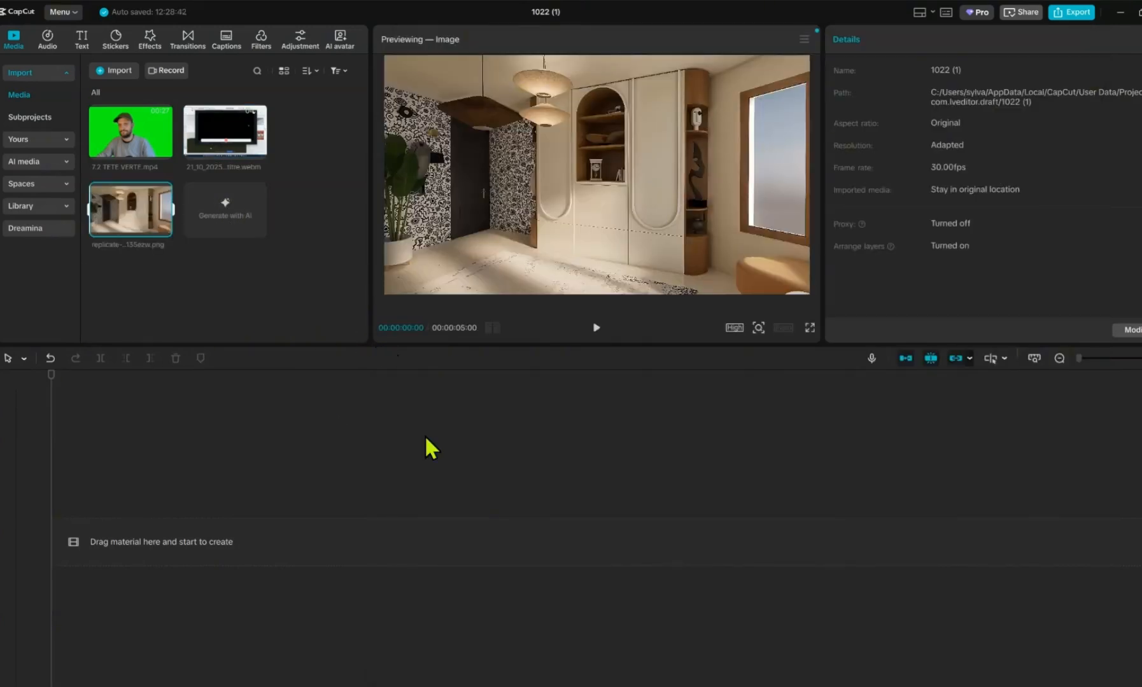
pyautogui.click(296, 275)
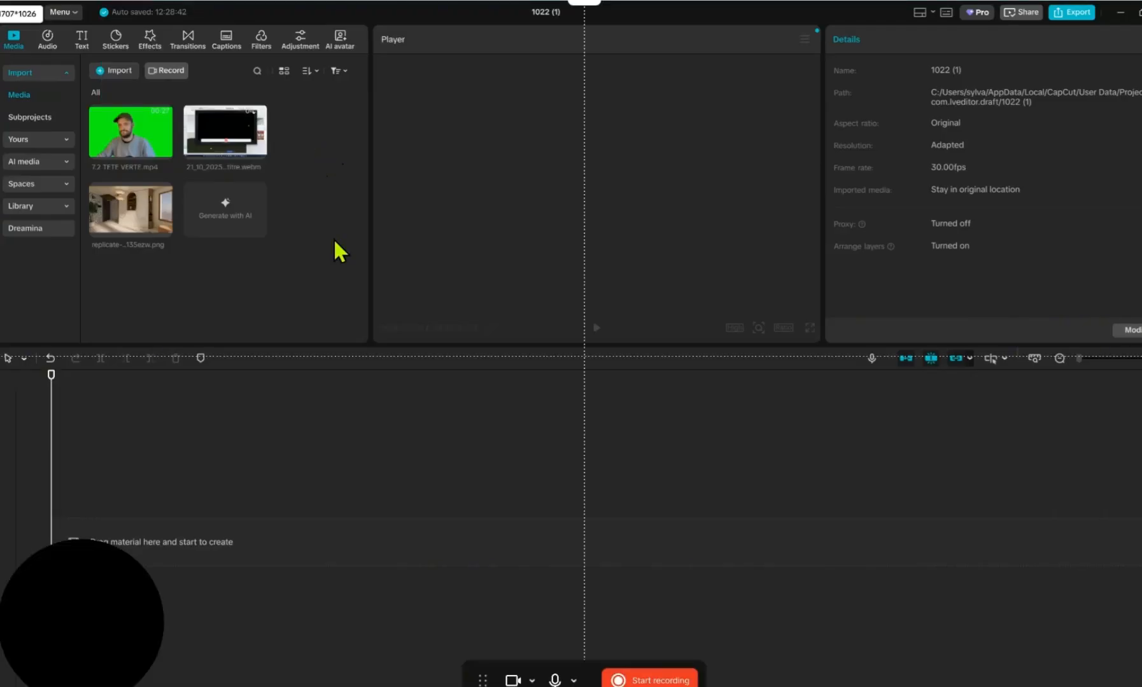
# Set the screen recorder's camera to HD Pro Webcam C920 and place the webcam bubble in the lower-left corner
pyautogui.moveTo(82, 611); pyautogui.dragTo(106, 545)
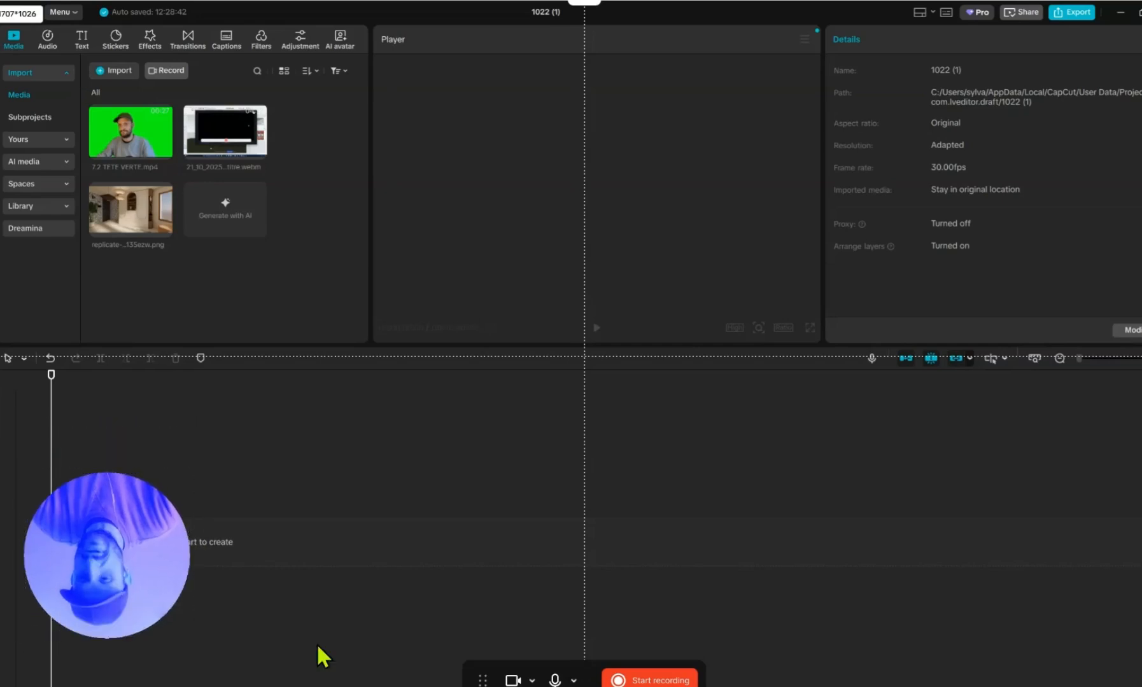
pyautogui.click(522, 683)
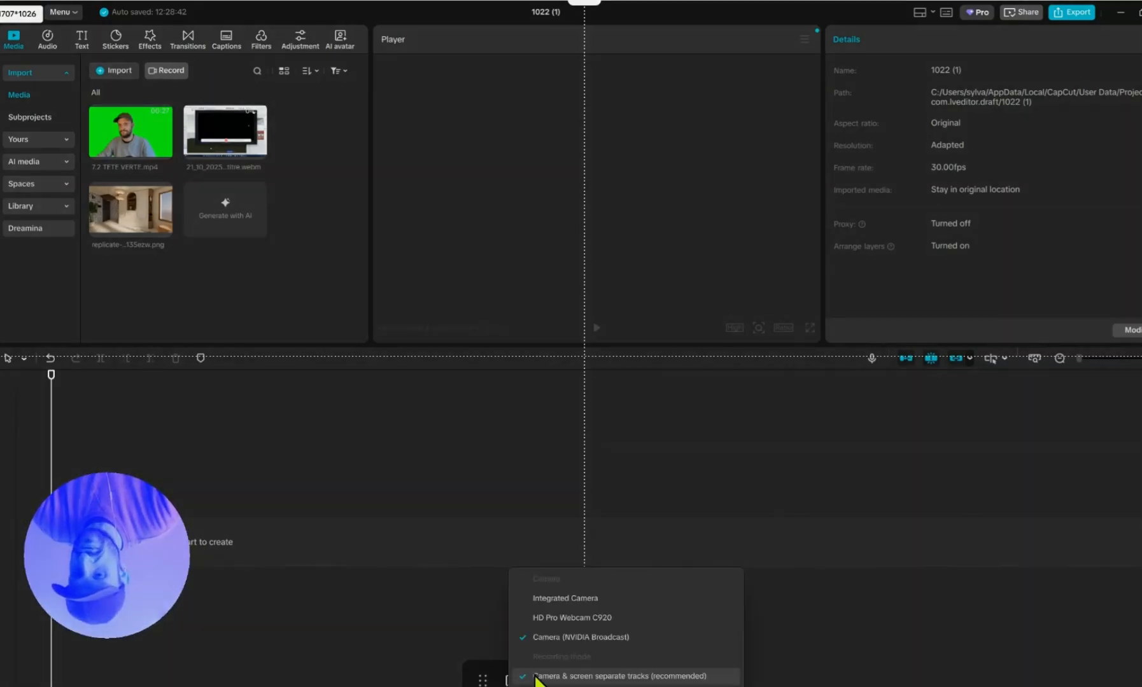
pyautogui.click(537, 616)
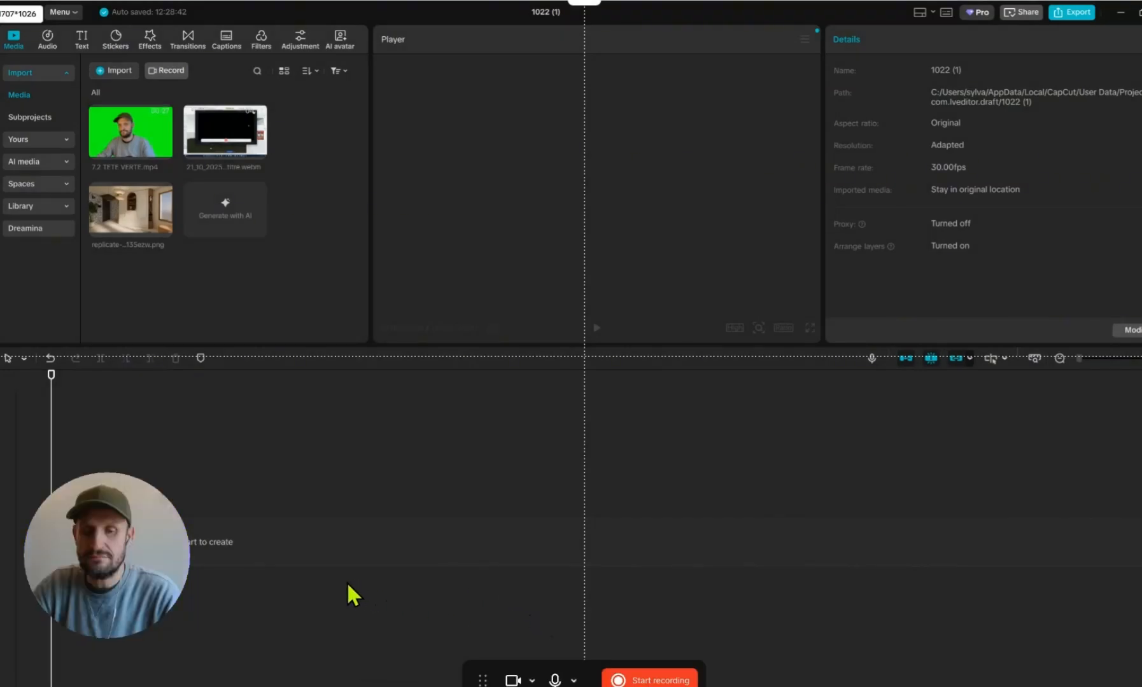
pyautogui.moveTo(131, 542); pyautogui.dragTo(79, 589)
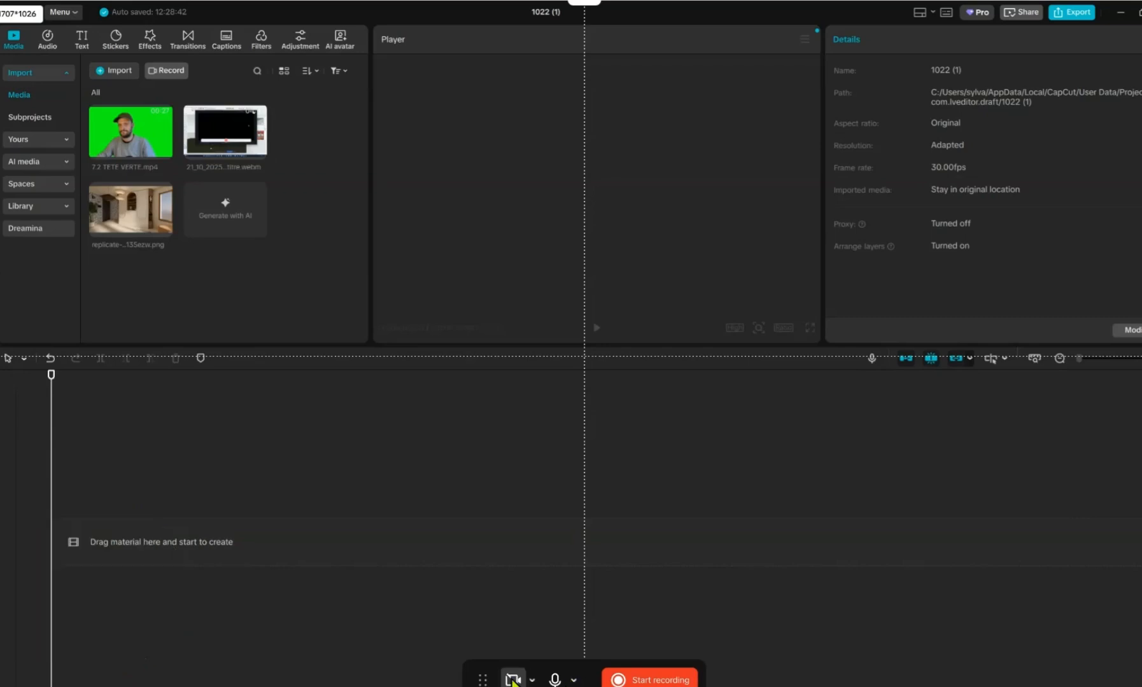
# Review the recorder's camera and recording mode options, and close the recorder without recording
pyautogui.click(532, 681)
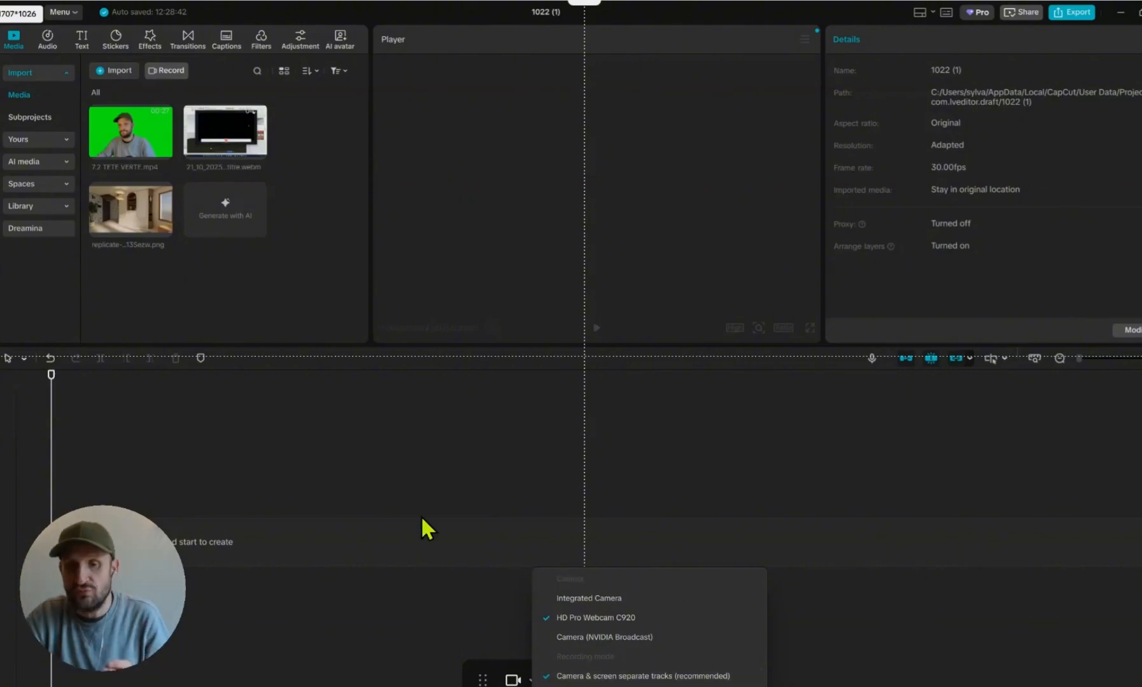
pyautogui.click(258, 414)
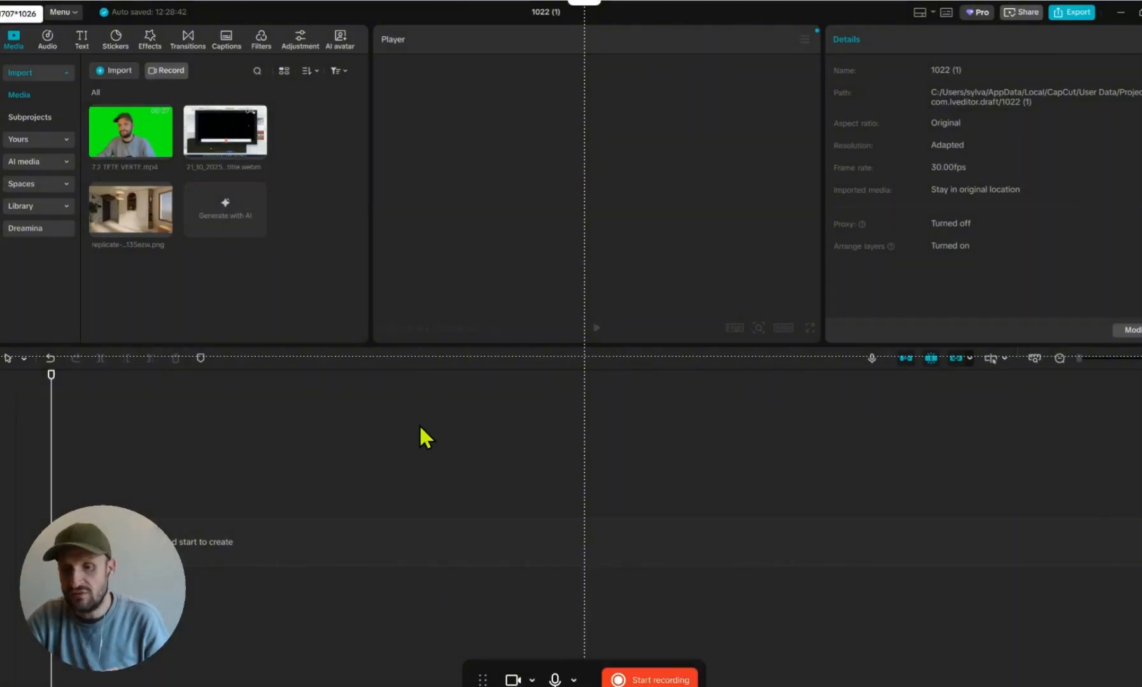
pyautogui.press('Escape')
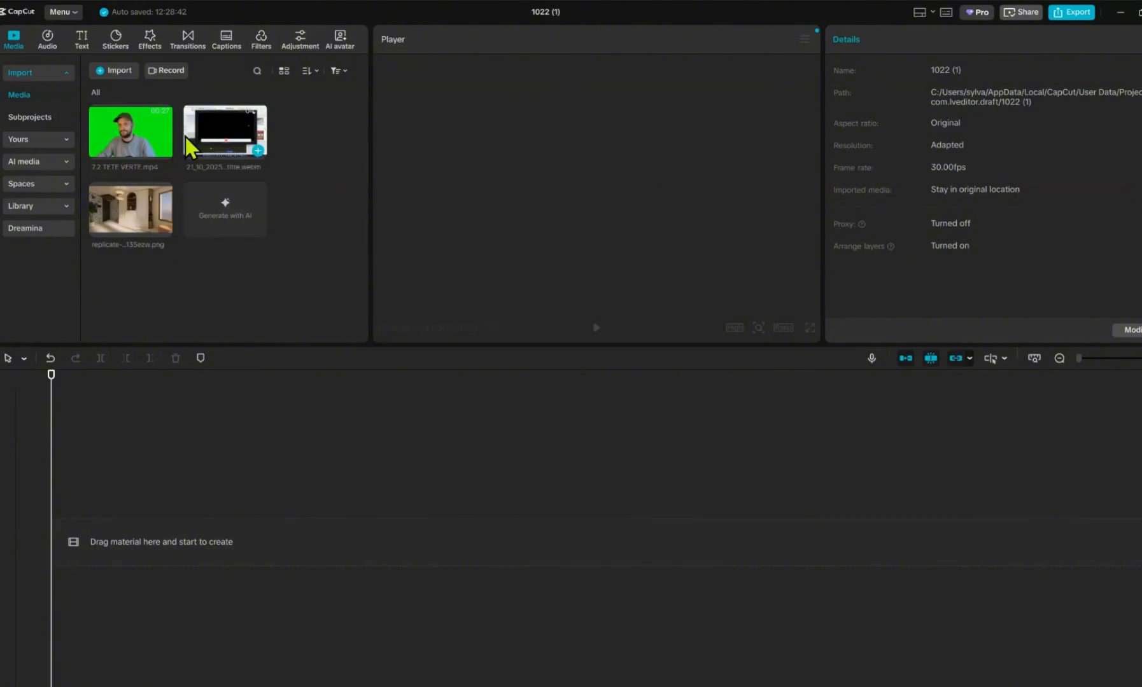
# Place the 7.2 TETE VERTE.mp4 clip at the start of the timeline and move the playhead to about 00:00:10:22
pyautogui.moveTo(145, 125); pyautogui.dragTo(159, 537)
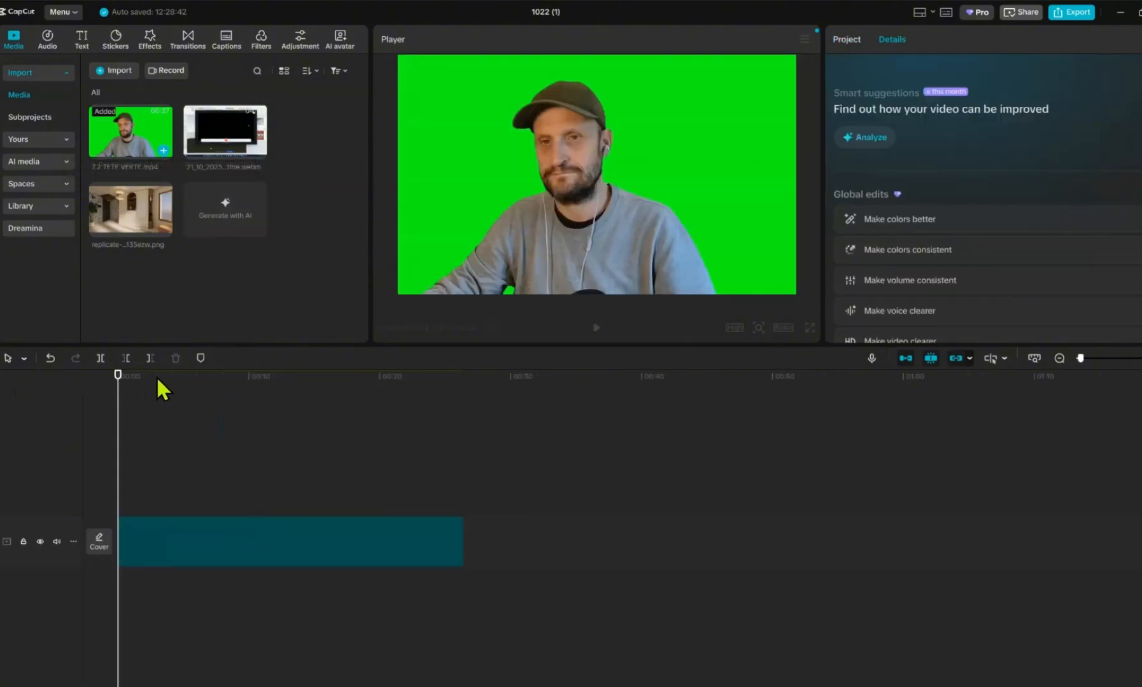
pyautogui.moveTo(168, 377); pyautogui.dragTo(259, 385)
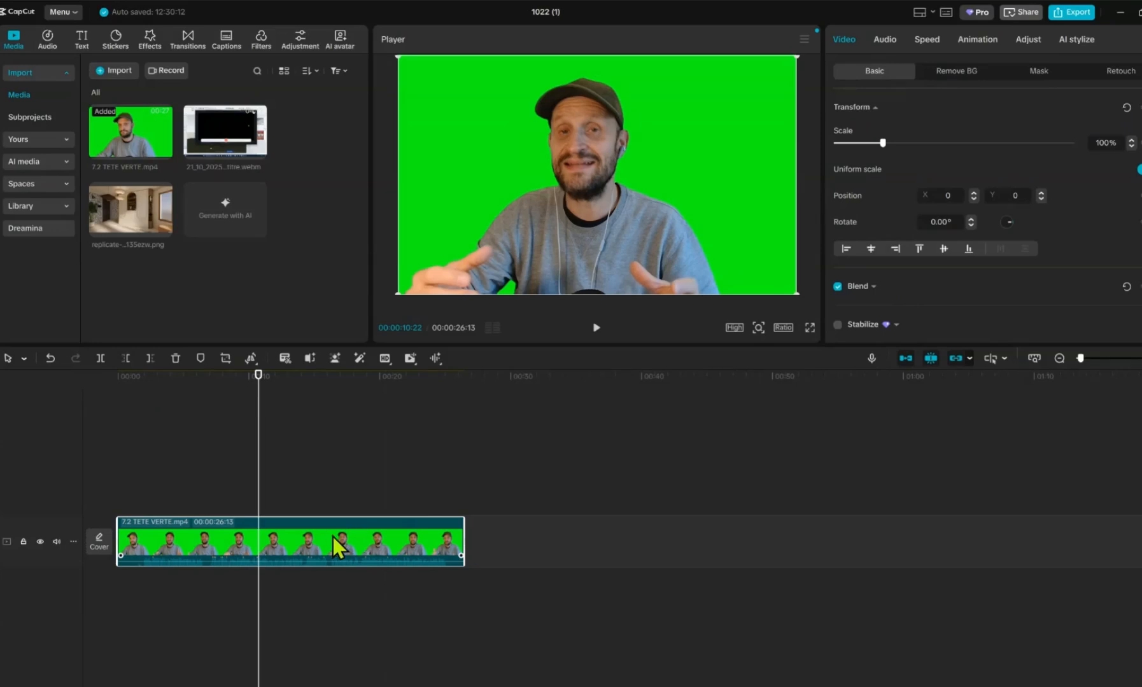
# Look through the green-screen clip's Basic, Remove BG, Mask and Retouch video settings
pyautogui.click(958, 72)
pyautogui.click(1037, 71)
pyautogui.click(1121, 71)
pyautogui.click(878, 72)
pyautogui.click(952, 75)
pyautogui.click(1031, 72)
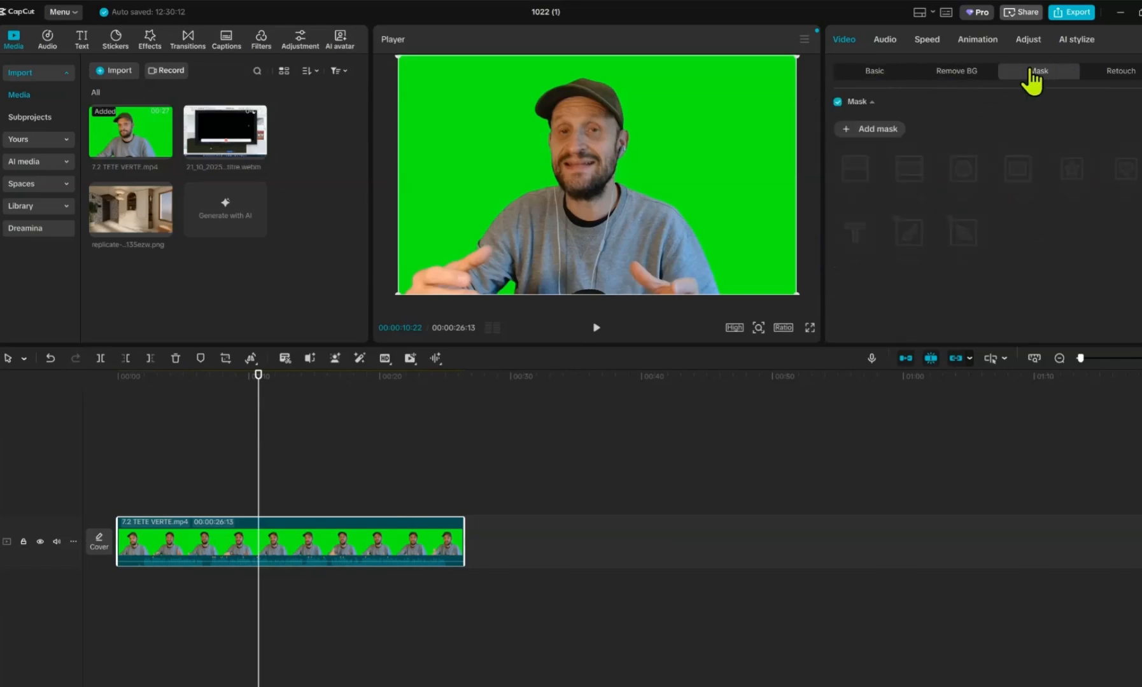
# Show the clip's background removal options, view the Pro subscription plans and close the offer
pyautogui.click(946, 74)
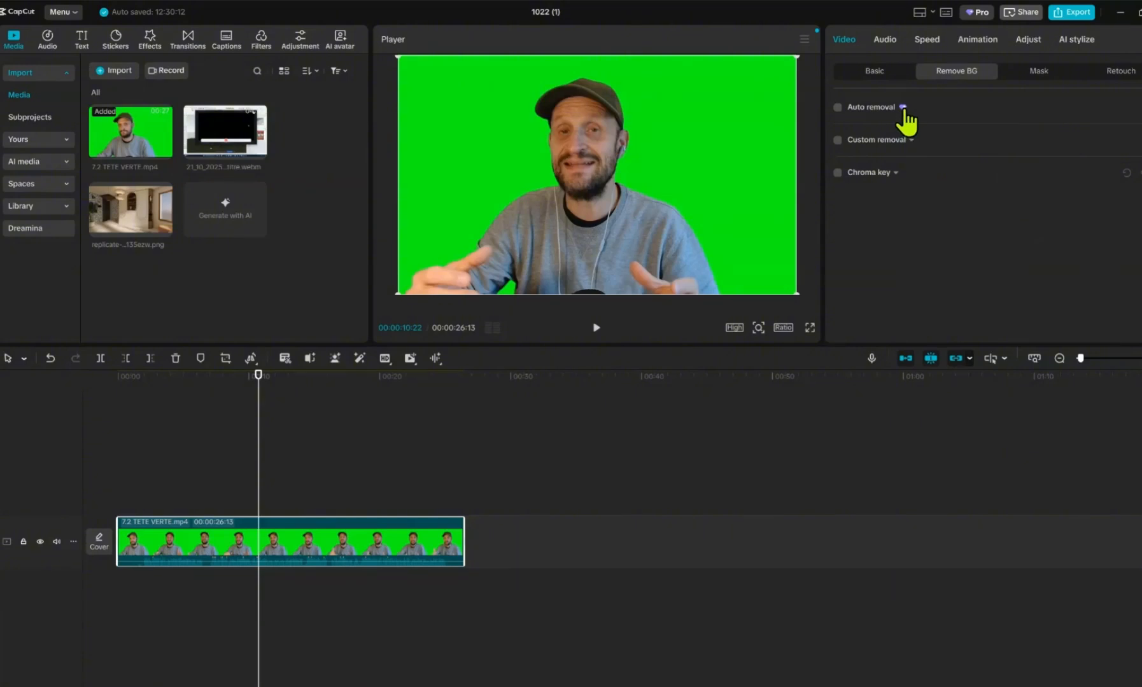
pyautogui.click(978, 13)
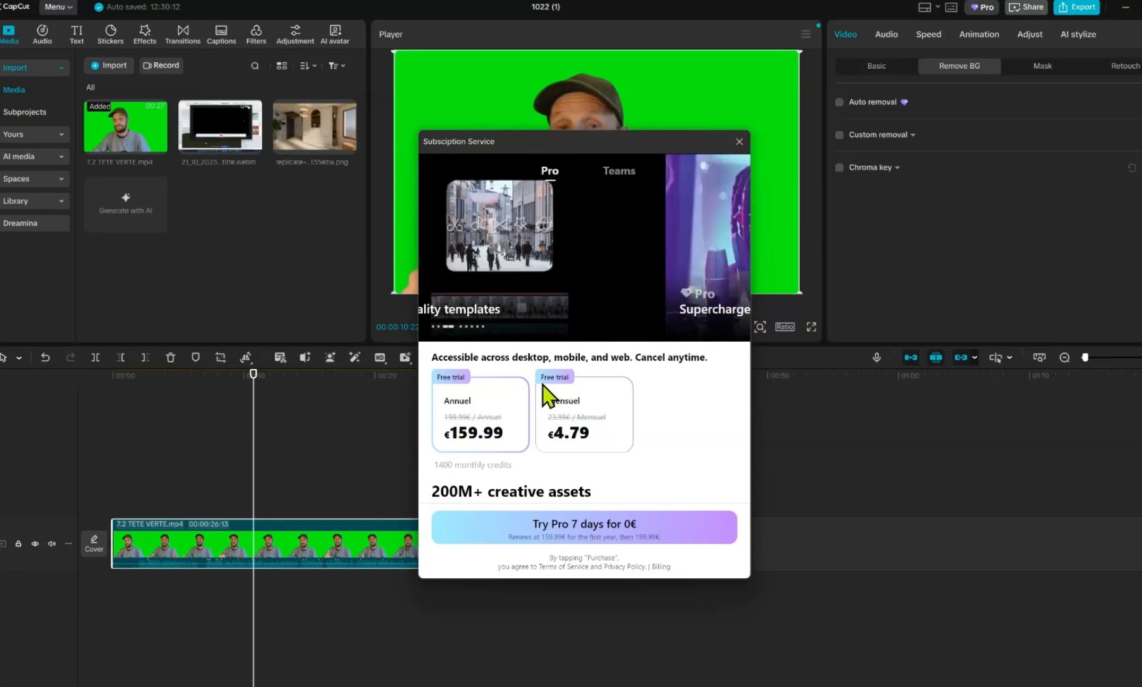
pyautogui.click(736, 142)
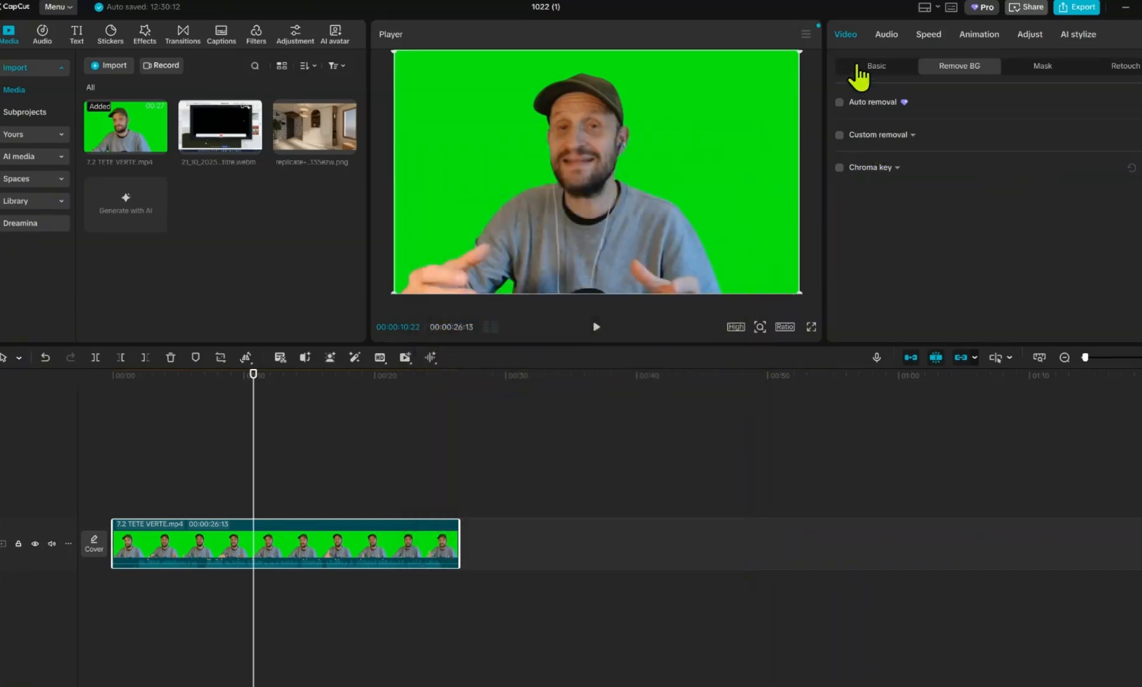
# Try scaling the green-screen clip down to 94% and shrinking it in the preview, undoing each size change
pyautogui.click(876, 69)
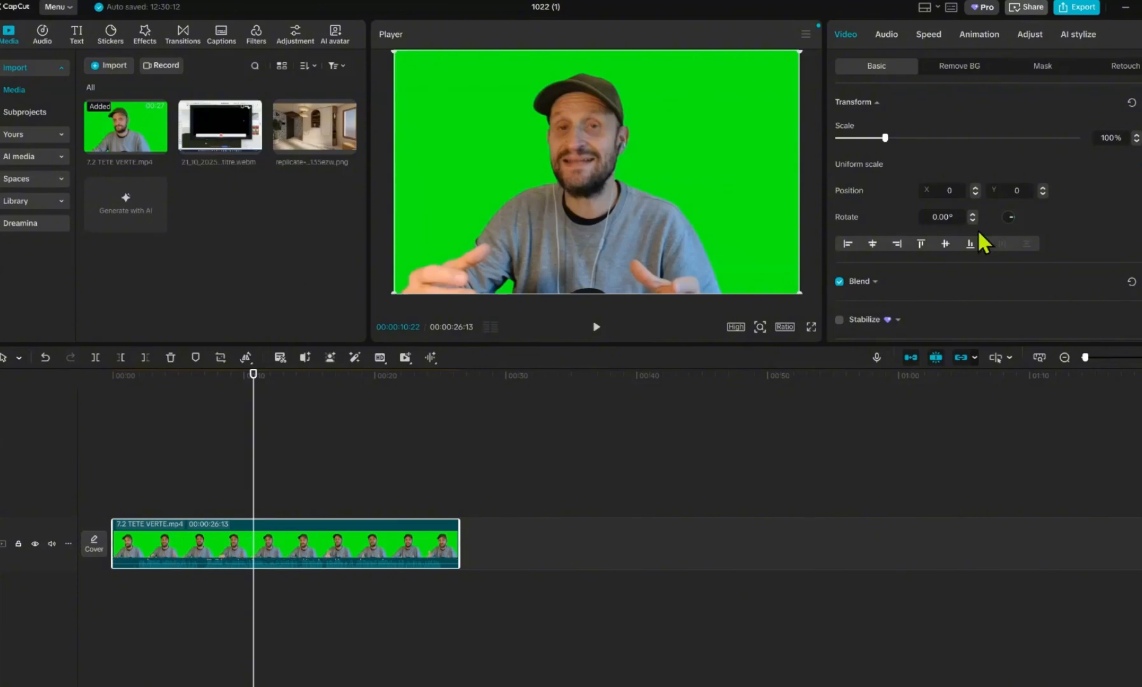
pyautogui.moveTo(886, 135)
pyautogui.mouseDown()
pyautogui.moveTo(911, 136)
pyautogui.moveTo(882, 137)
pyautogui.mouseUp()
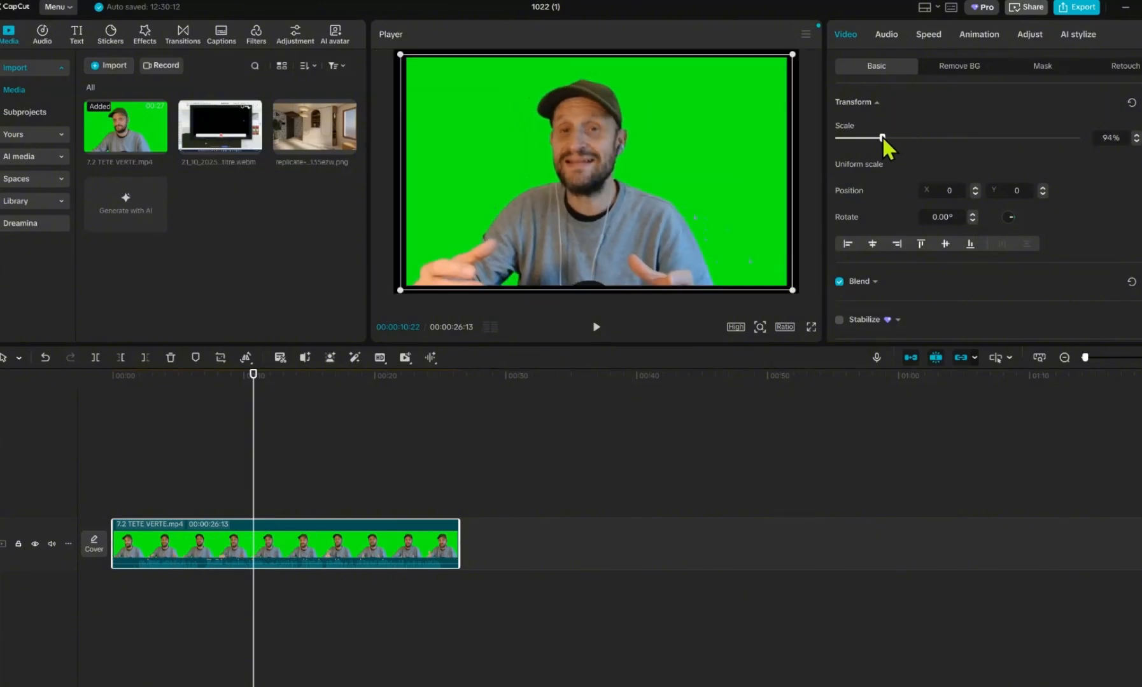
pyautogui.hotkey('ctrl', 'z')
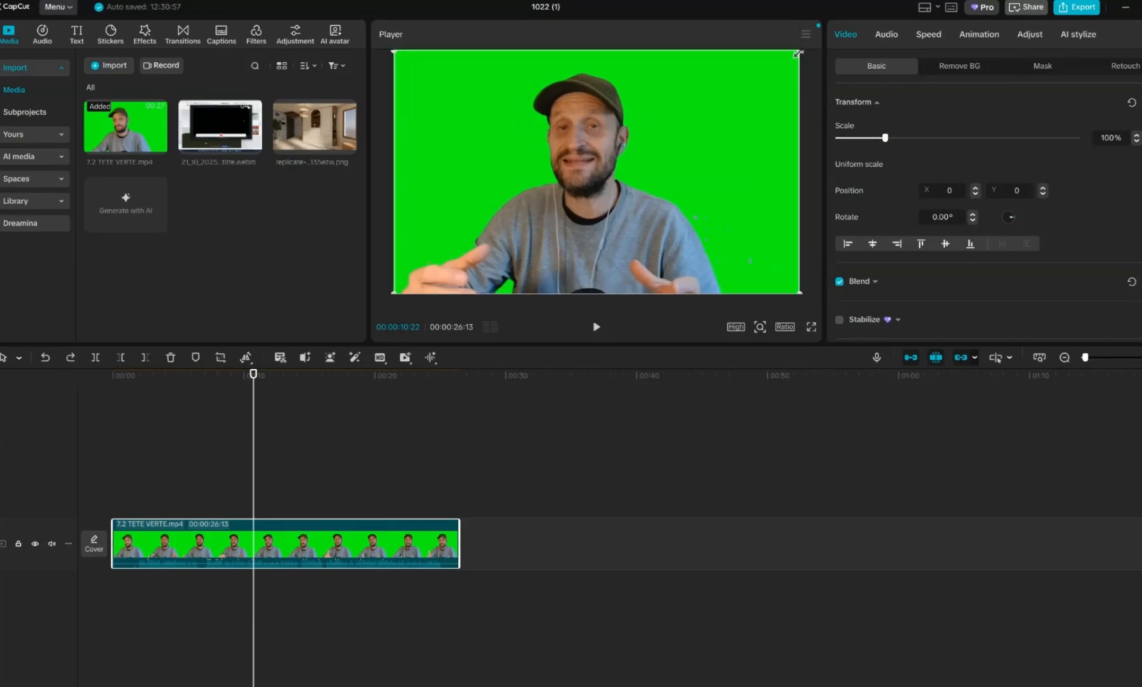
pyautogui.moveTo(798, 54); pyautogui.dragTo(739, 106)
pyautogui.hotkey('ctrl', 'z')
# Go through the clip's background removal and retouch options and return to its basic video settings
pyautogui.click(964, 71)
pyautogui.click(1059, 68)
pyautogui.click(985, 69)
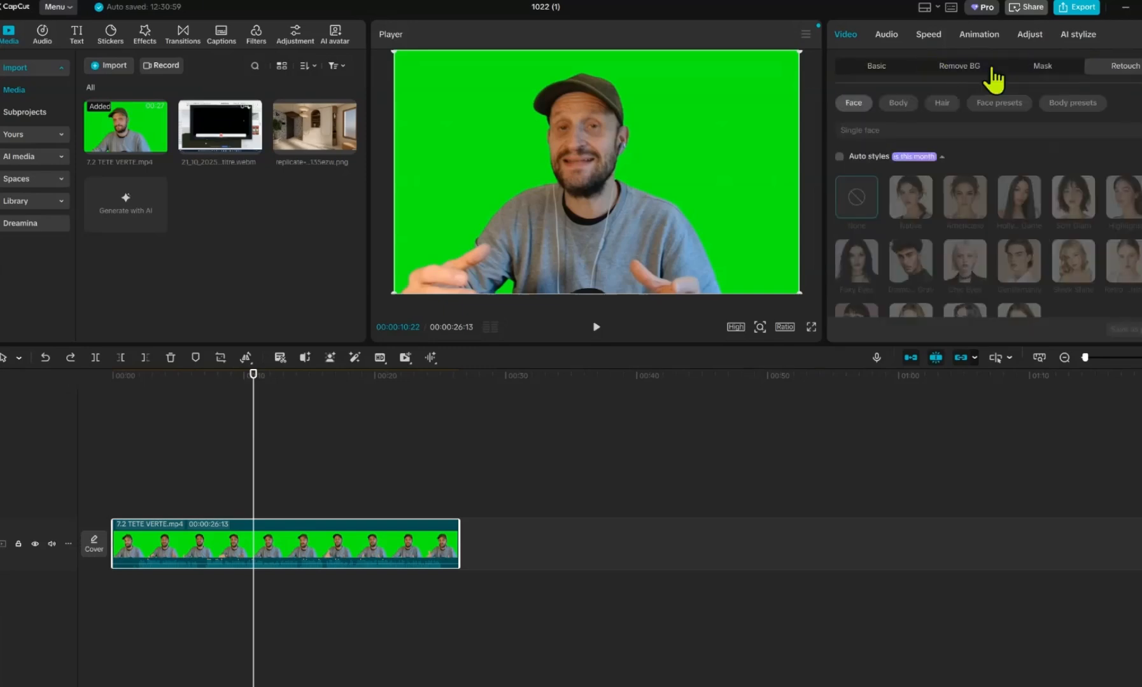
pyautogui.click(884, 67)
# Lower the clip's volume to -5.6 dB and set its audio fade-out to 0.4 s
pyautogui.click(880, 35)
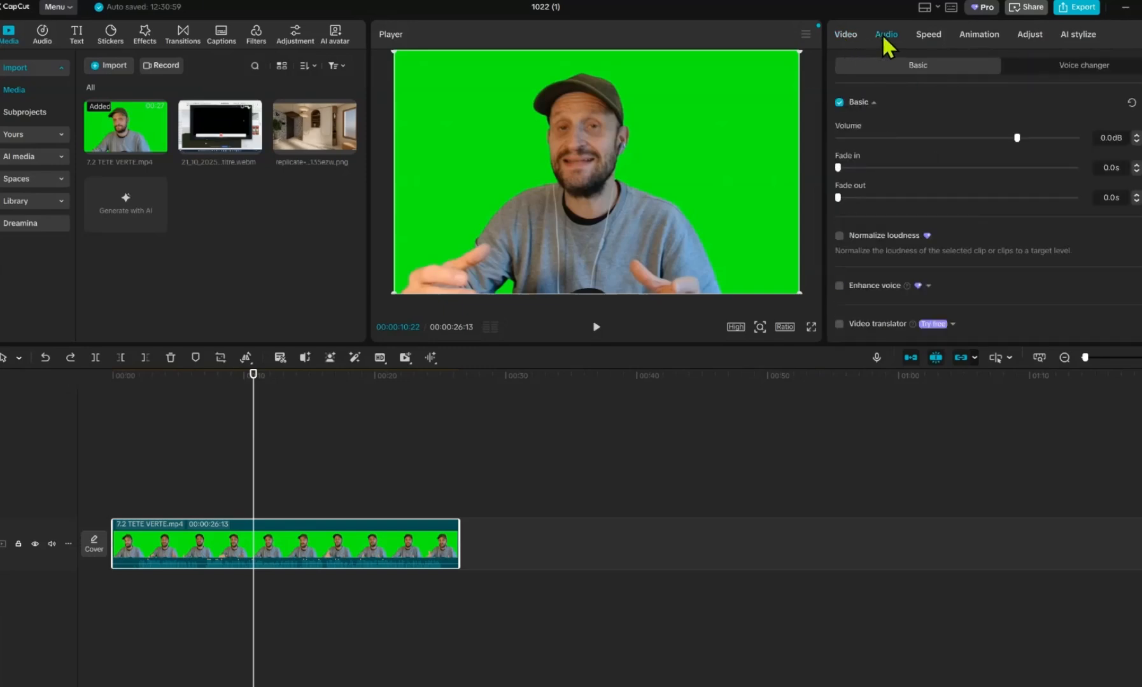
pyautogui.moveTo(1016, 137)
pyautogui.mouseDown()
pyautogui.moveTo(1068, 140)
pyautogui.moveTo(960, 139)
pyautogui.moveTo(1001, 138)
pyautogui.mouseUp()
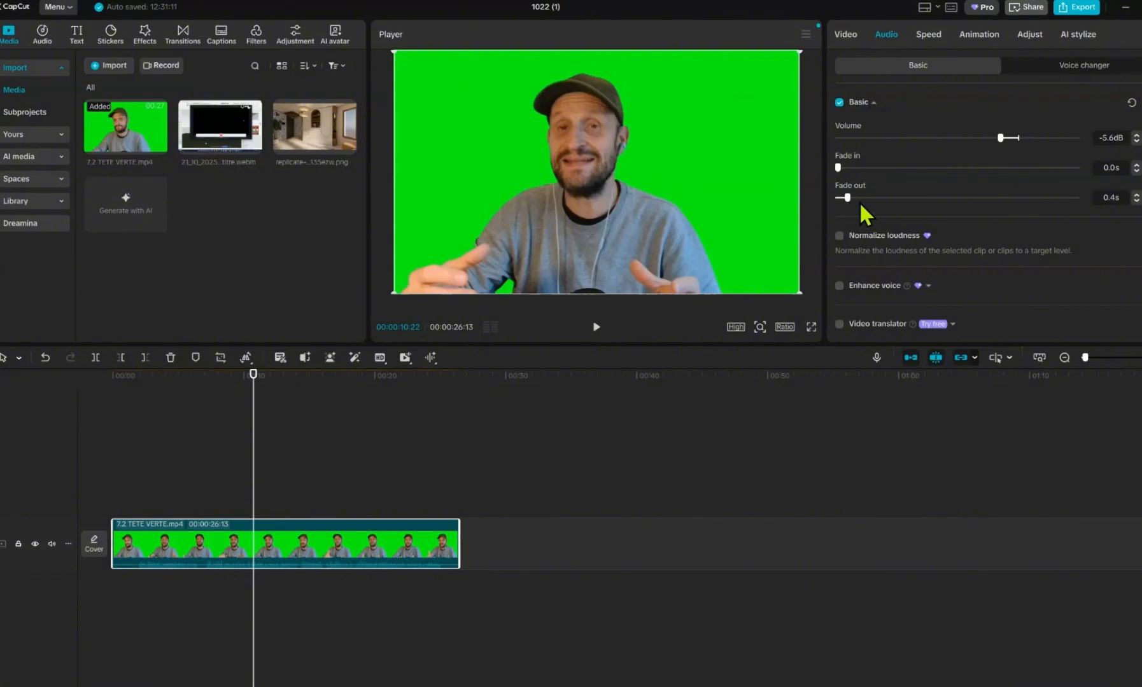
# Try the clip at 2.00x speed, play back part of it, and set the speed back to 1.00x
pyautogui.click(928, 34)
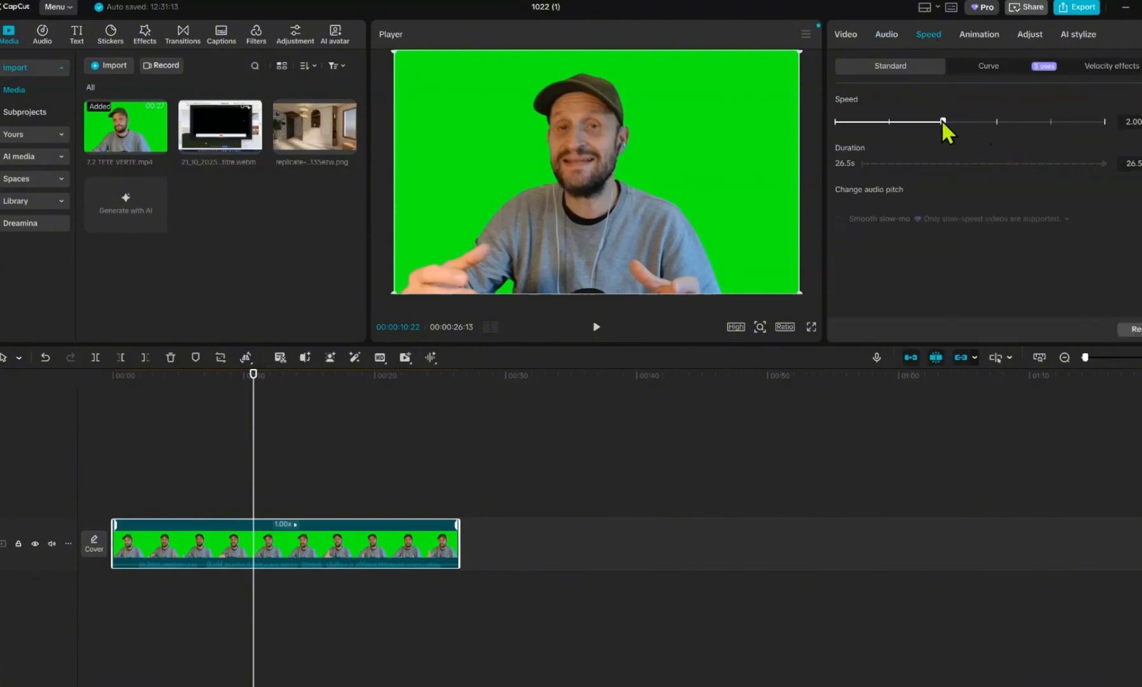
pyautogui.click(131, 377)
pyautogui.press('space')
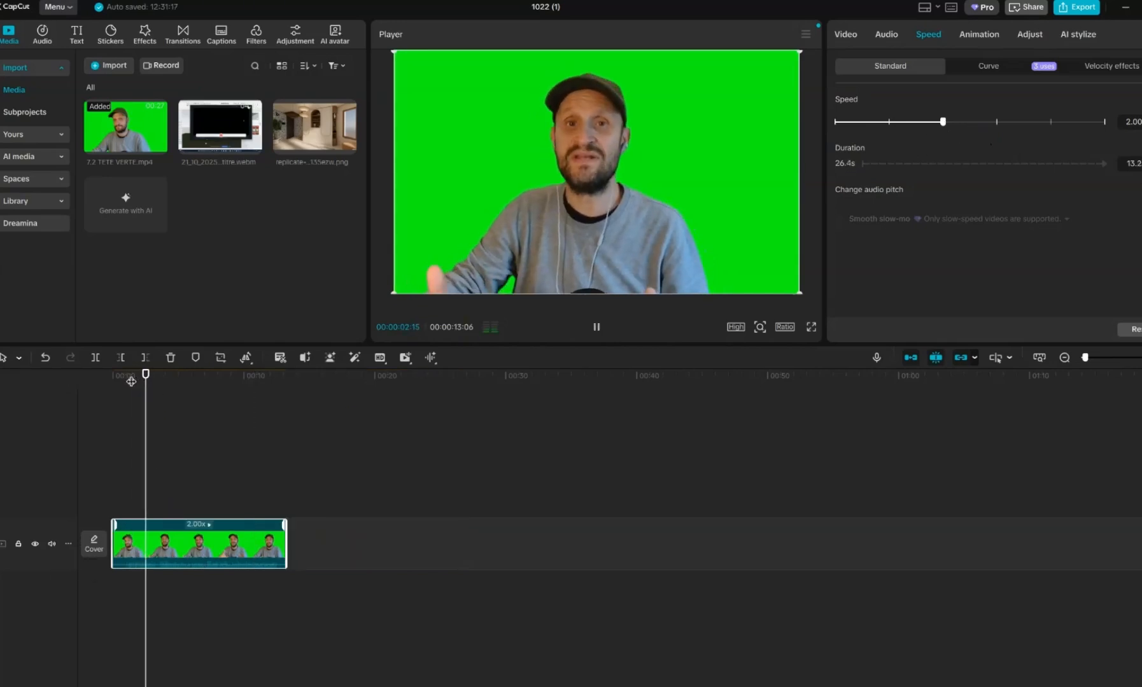
pyautogui.press('space')
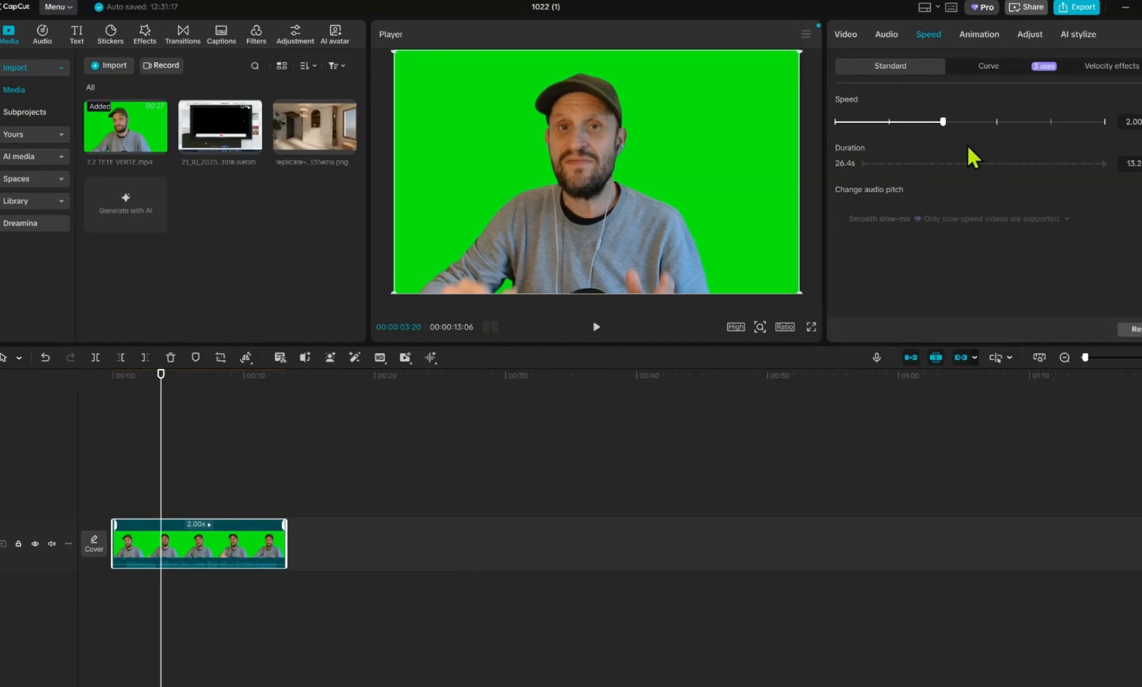
pyautogui.click(888, 120)
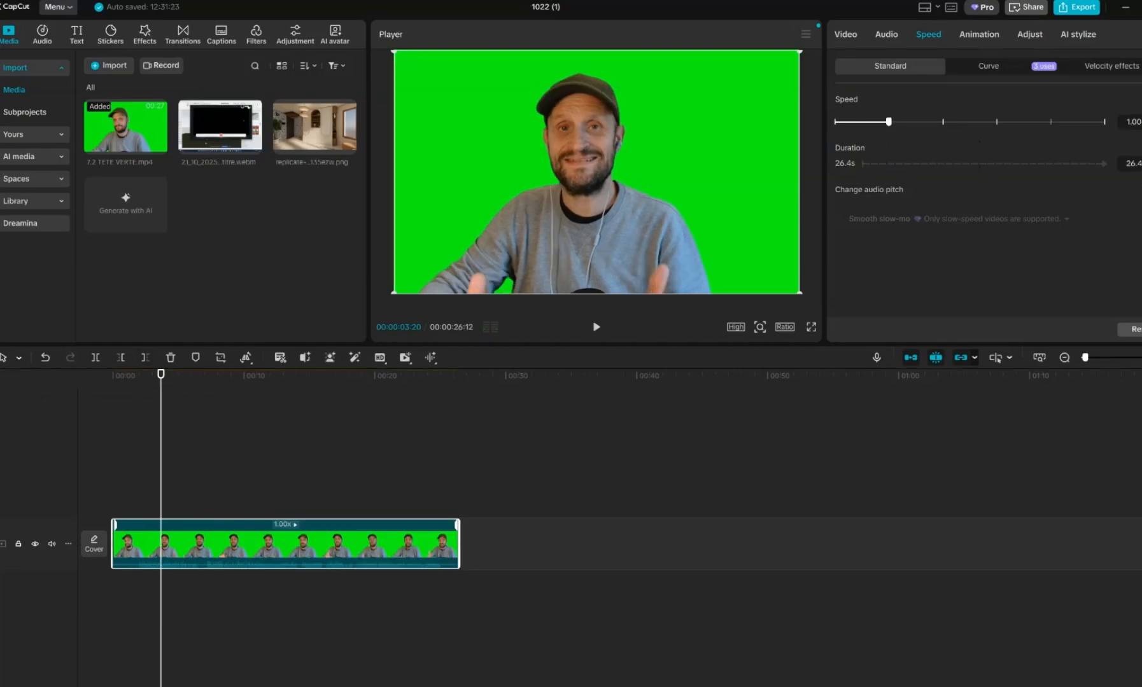
# Apply the Zoom 1 entrance animation to the green-screen clip and play it from the start of the timeline
pyautogui.click(983, 35)
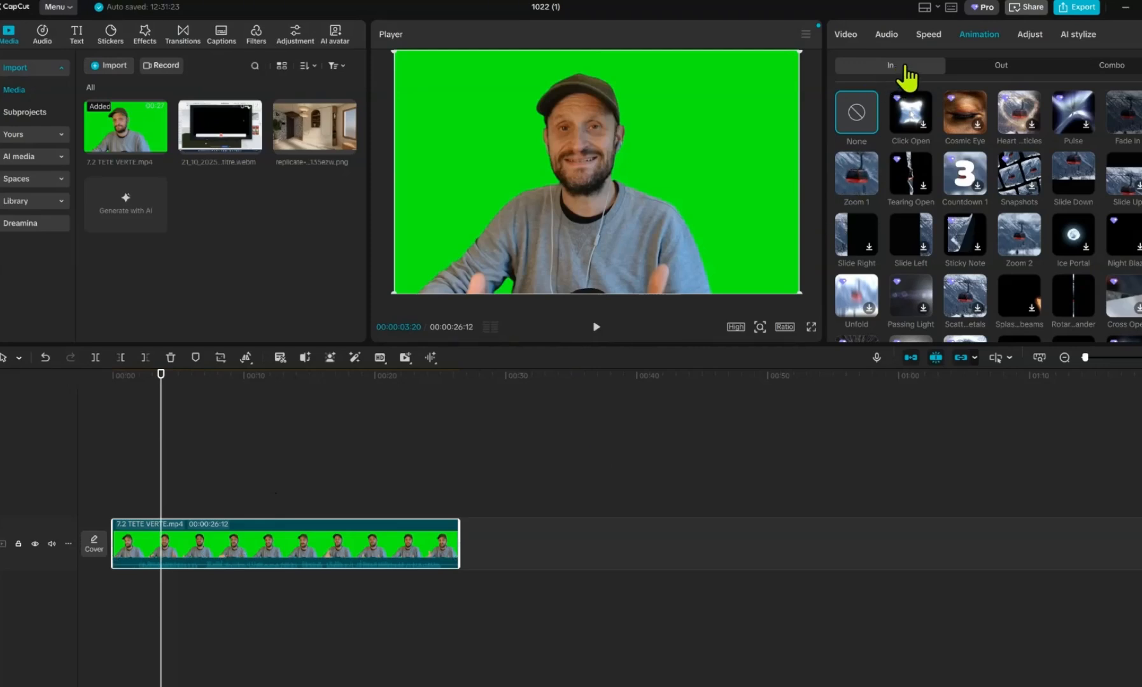
pyautogui.click(856, 176)
pyautogui.moveTo(137, 377); pyautogui.dragTo(93, 376)
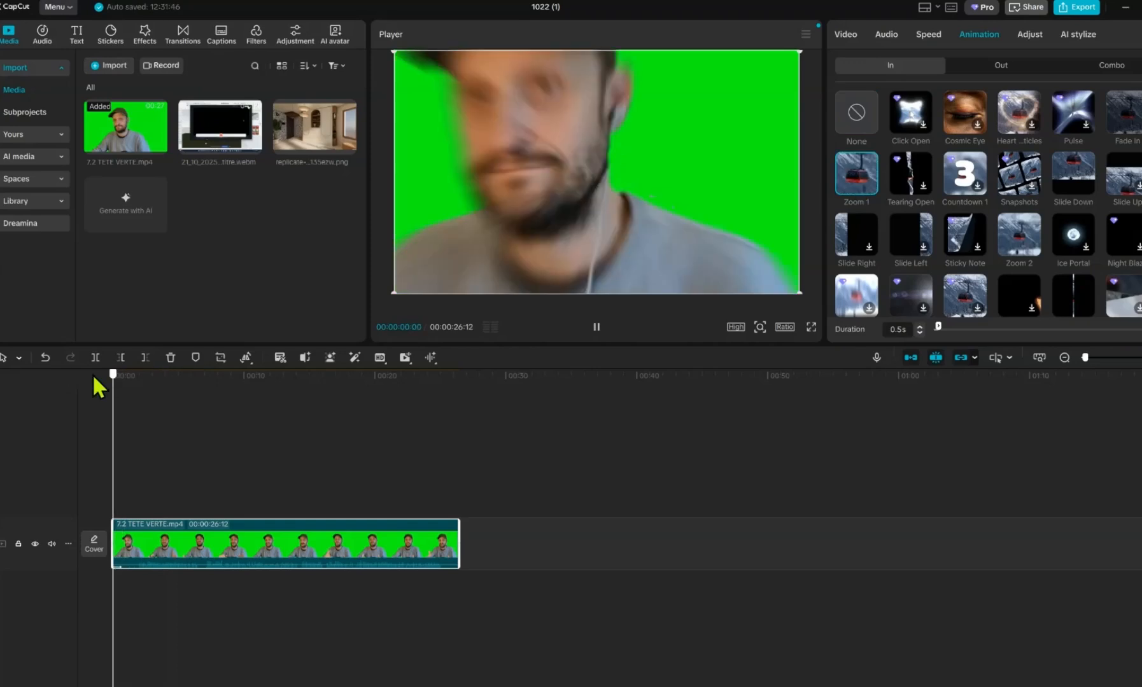
pyautogui.press('space')
pyautogui.press('space')
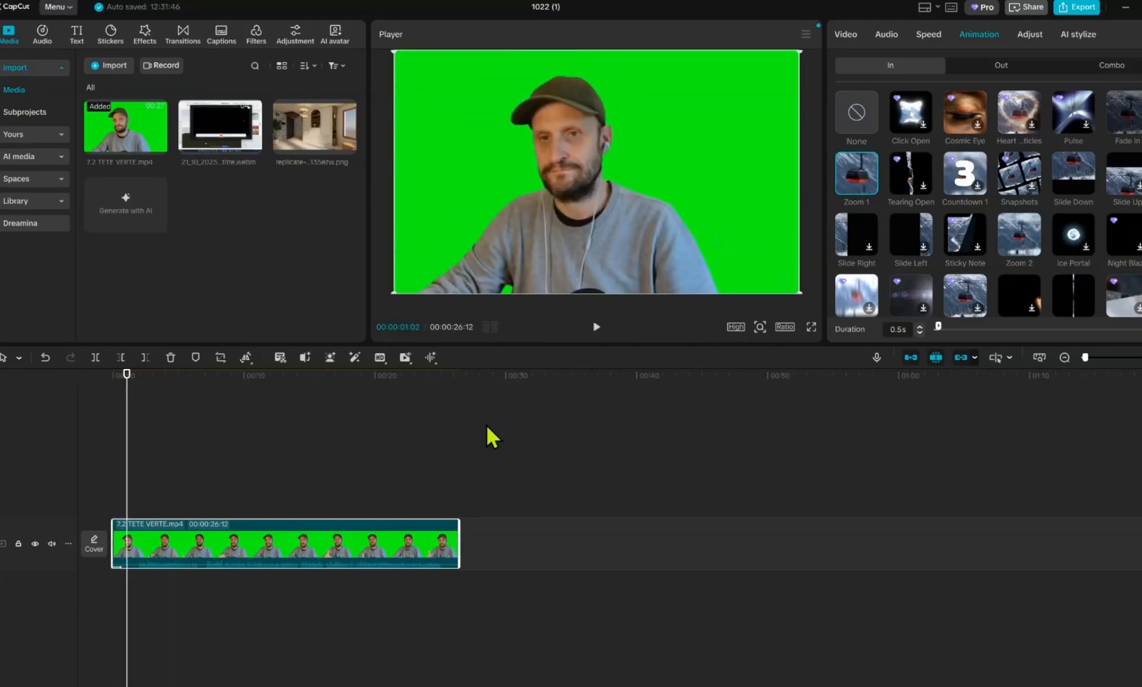
# Apply the Slide Right exit animation to the green-screen clip and play back the end of the clip
pyautogui.click(1001, 66)
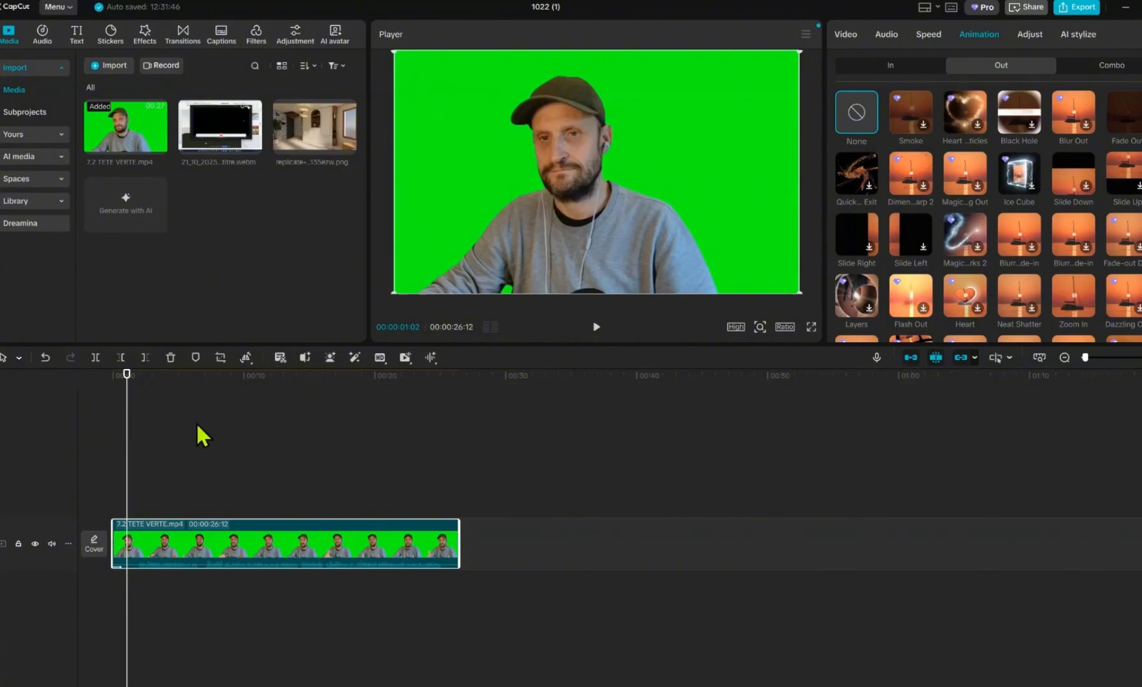
pyautogui.moveTo(231, 383); pyautogui.dragTo(438, 382)
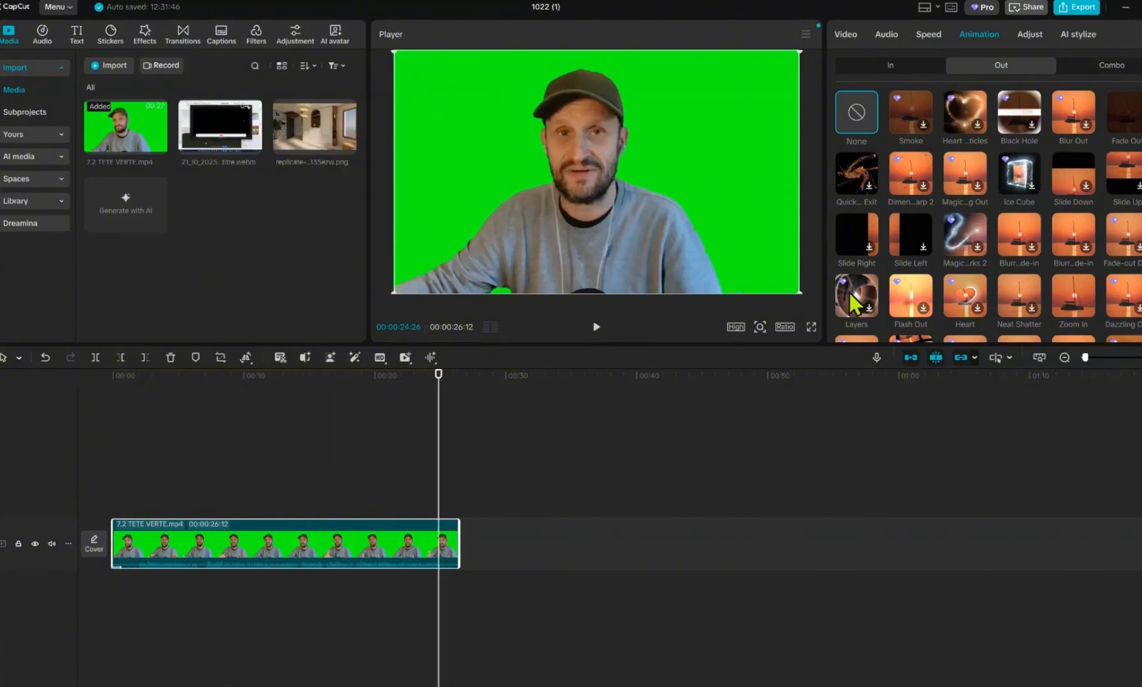
pyautogui.click(858, 241)
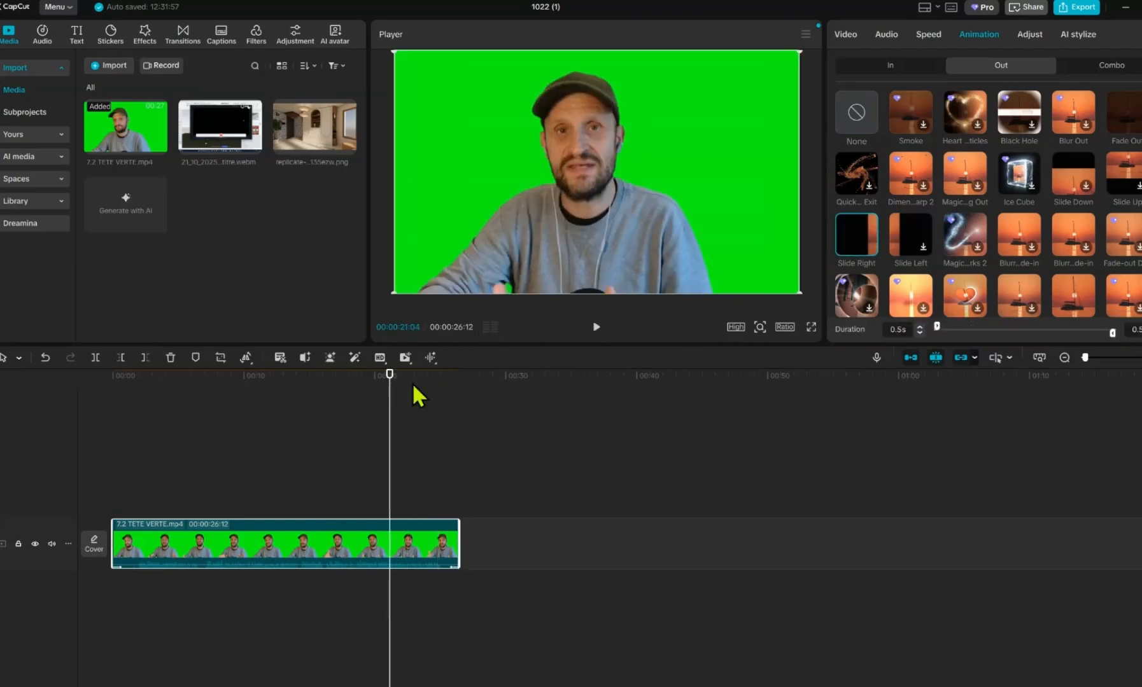
pyautogui.click(427, 379)
pyautogui.press('space')
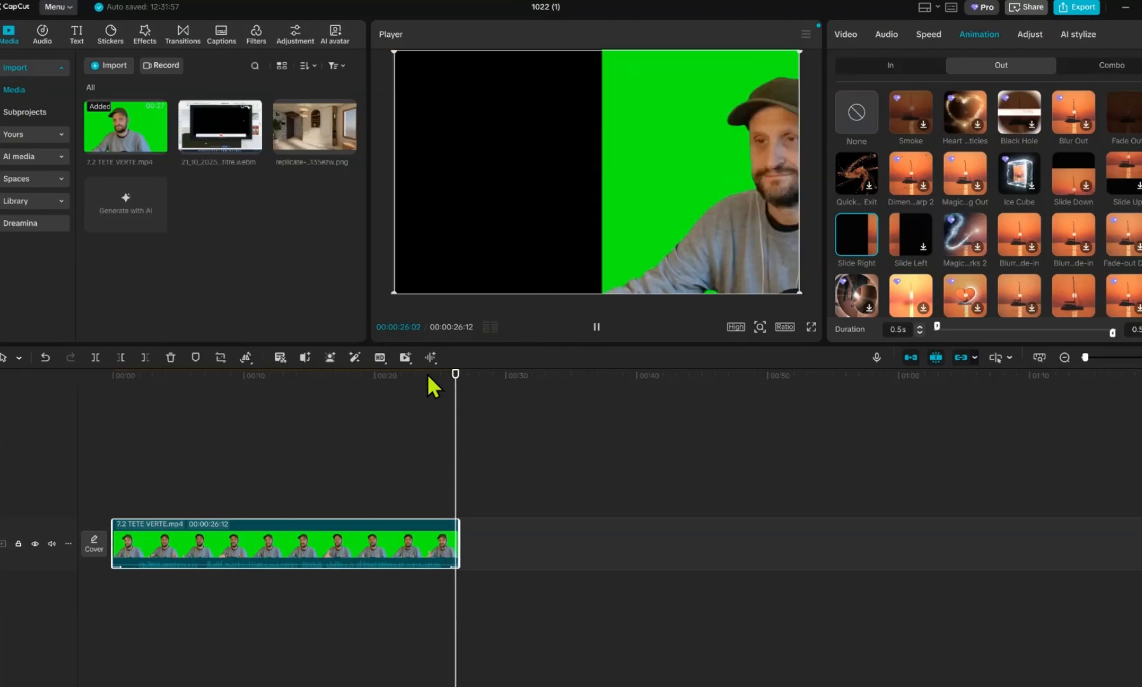
pyautogui.press('space')
pyautogui.press('space')
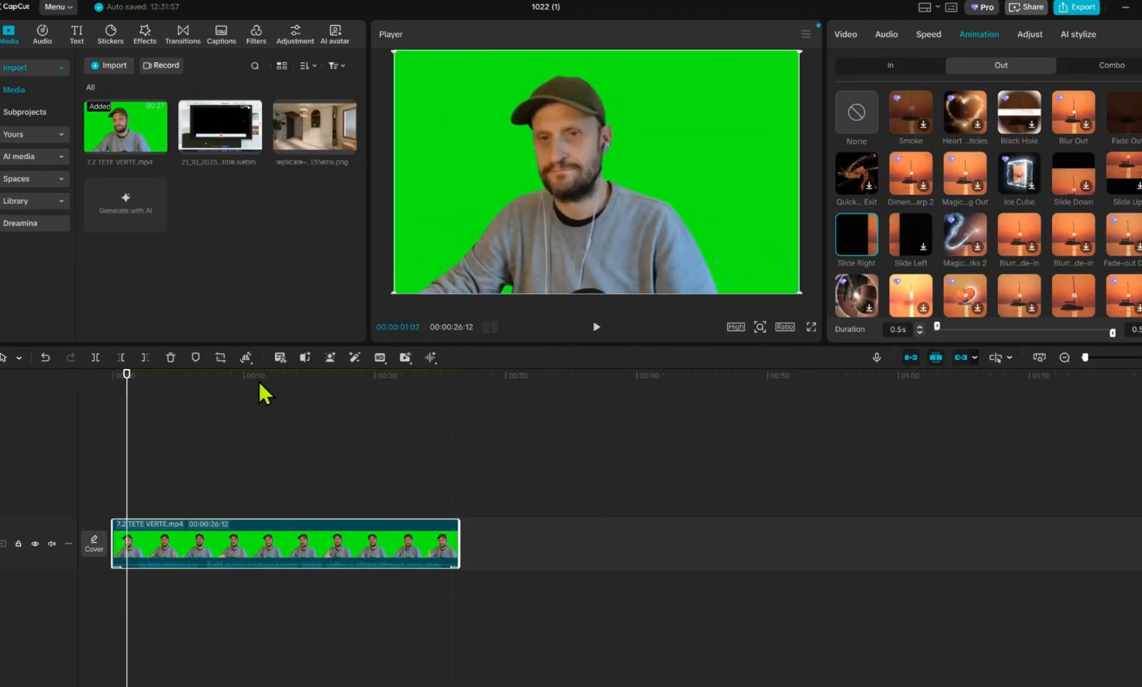
# Remove the exit and entrance animations from the green-screen clip
pyautogui.click(869, 102)
pyautogui.click(877, 66)
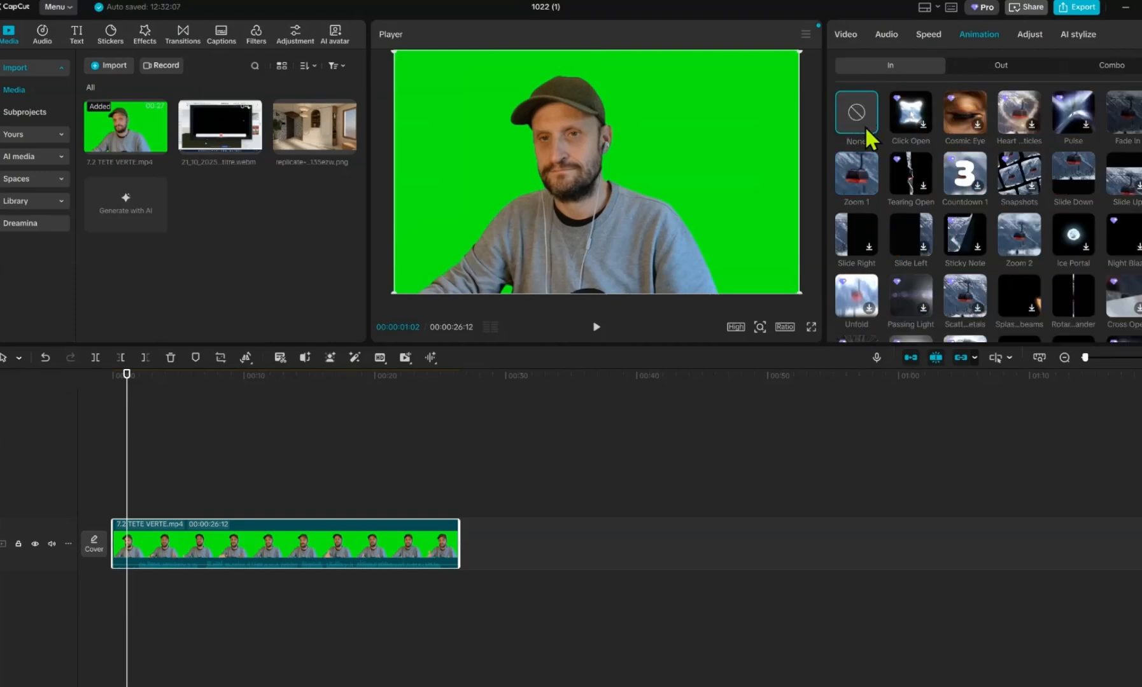
# Set the green-screen clip's exposure to 9 and slightly lower its shadow value in the basic colour adjustments
pyautogui.click(1025, 34)
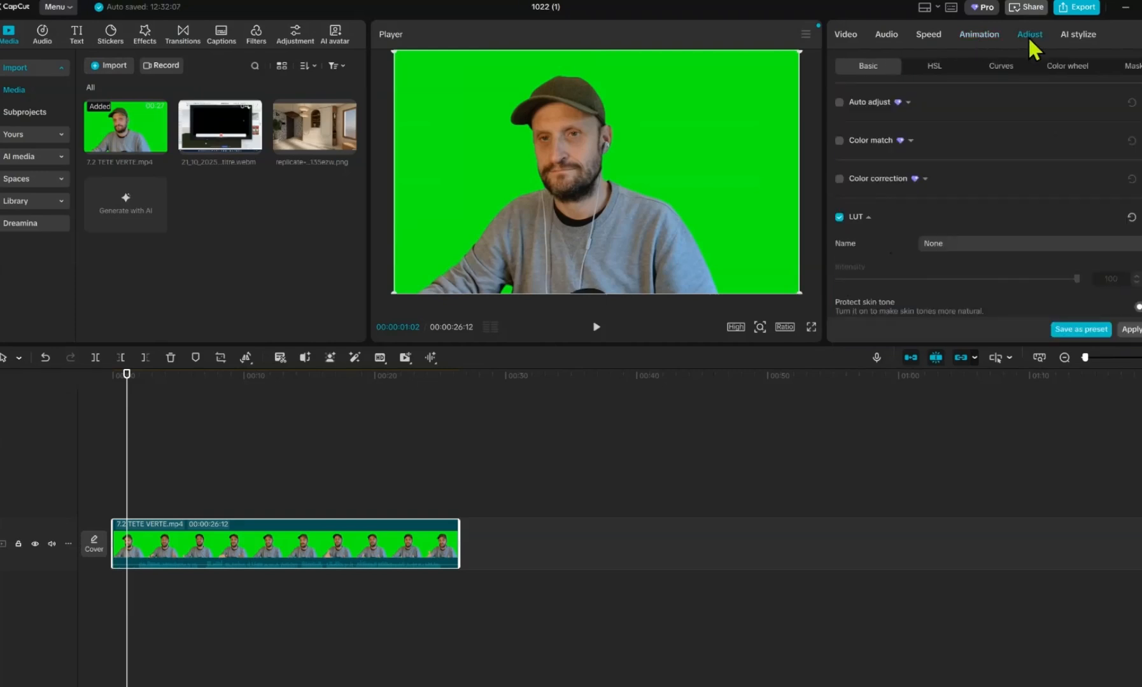
pyautogui.scroll(-10, 1001, 267)
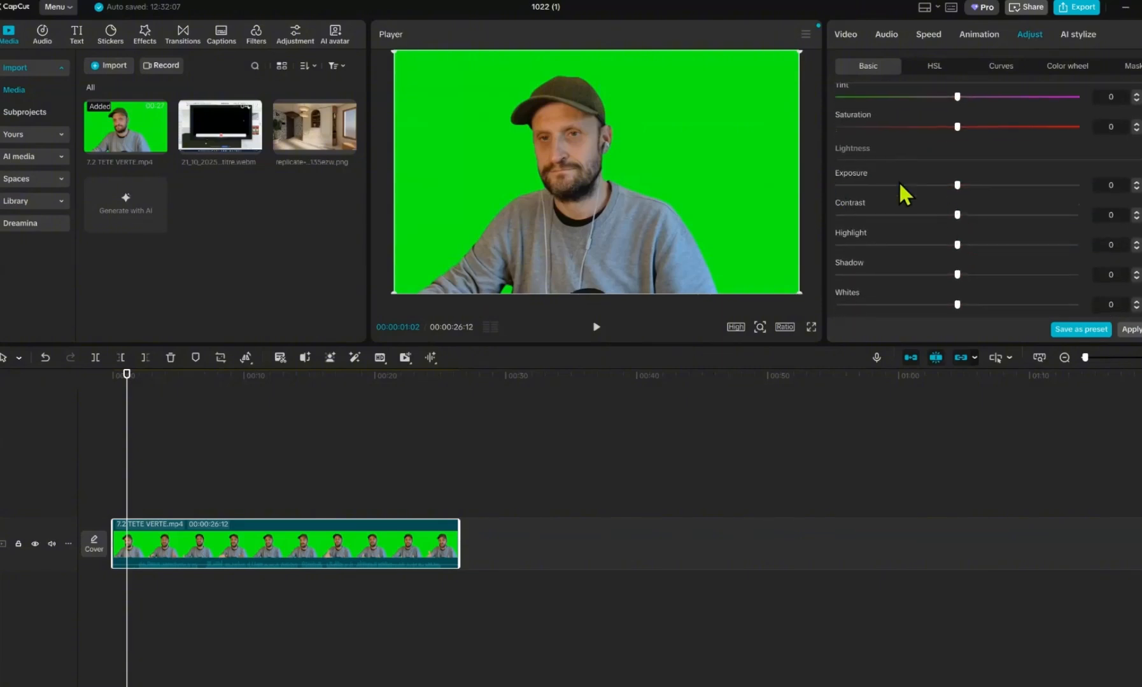
pyautogui.scroll(5, 913, 148)
pyautogui.scroll(-2, 910, 145)
pyautogui.scroll(-2, 910, 145)
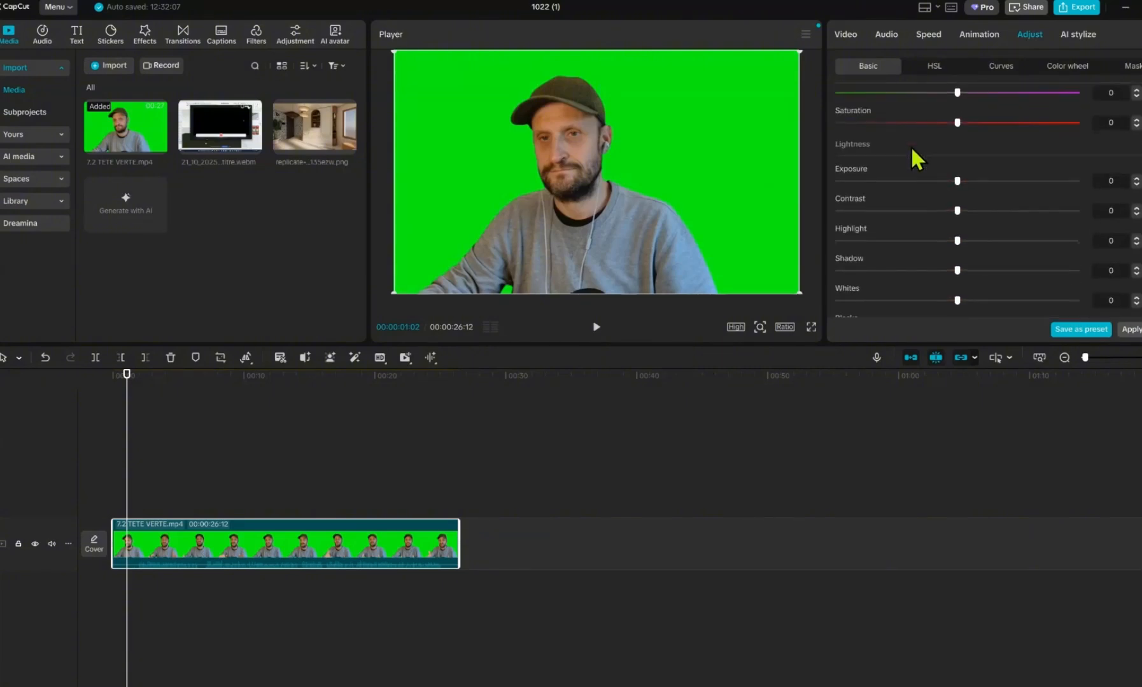
pyautogui.moveTo(959, 181); pyautogui.dragTo(976, 186)
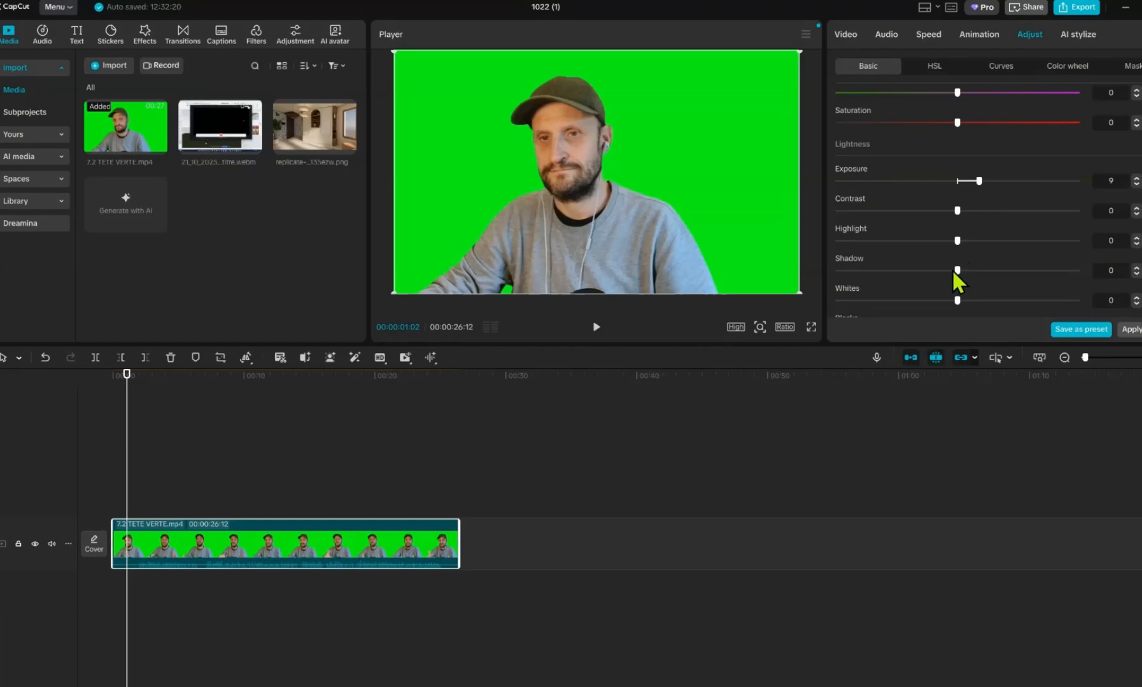
pyautogui.moveTo(953, 269)
pyautogui.mouseDown()
pyautogui.moveTo(1021, 280)
pyautogui.moveTo(947, 273)
pyautogui.mouseUp()
# Place the interior PNG image on a track beneath the green-screen clip, starting at 00:00, and extend it to 00:00:26:12
pyautogui.moveTo(337, 137); pyautogui.dragTo(178, 592)
pyautogui.moveTo(203, 549); pyautogui.dragTo(208, 464)
pyautogui.click(148, 492)
pyautogui.moveTo(149, 491); pyautogui.dragTo(138, 493)
pyautogui.moveTo(177, 445); pyautogui.dragTo(140, 446)
pyautogui.moveTo(179, 491); pyautogui.dragTo(459, 491)
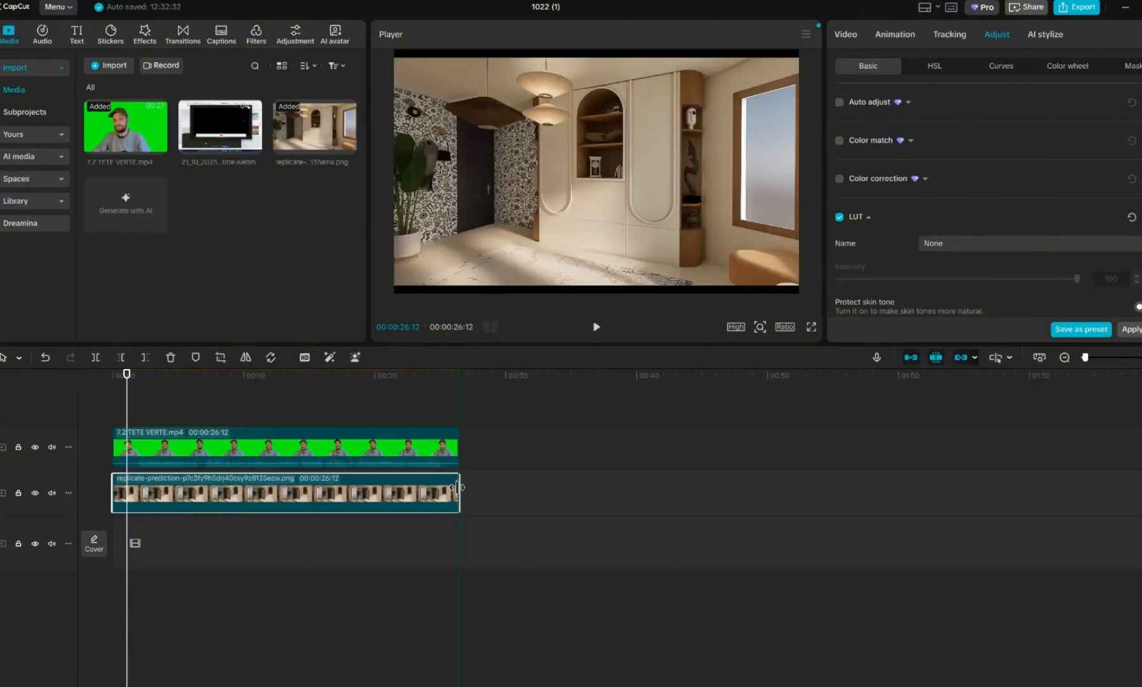
# Enable chroma key on the green-screen clip and pick its green background as the key colour
pyautogui.click(192, 377)
pyautogui.moveTo(175, 379); pyautogui.dragTo(215, 409)
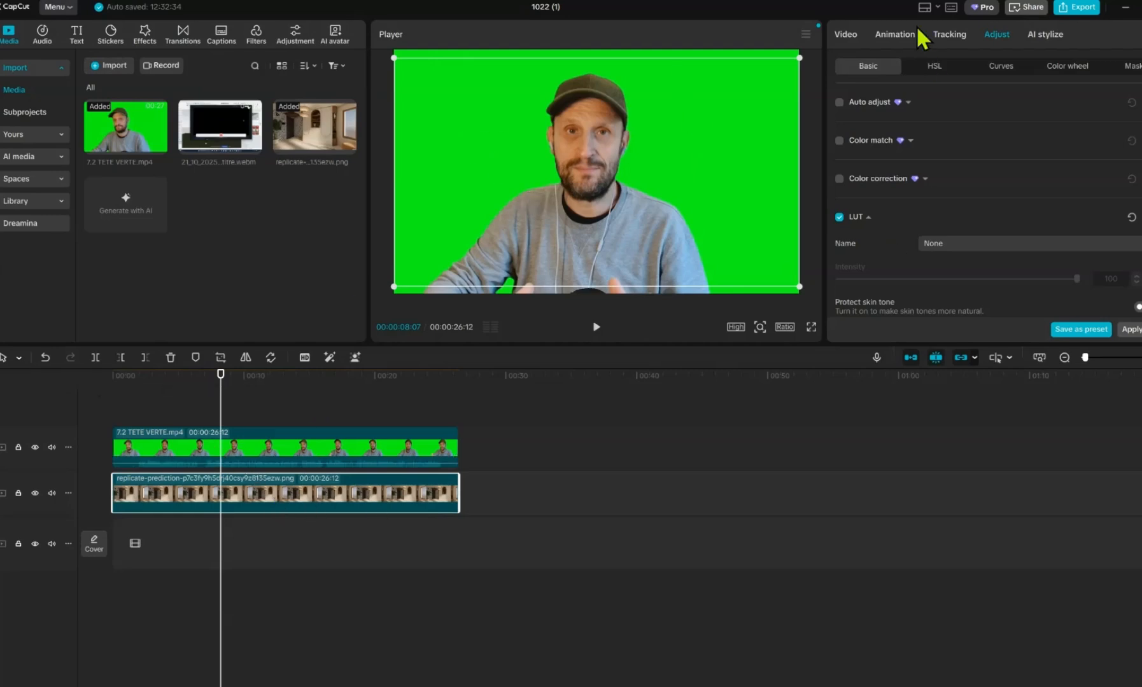
pyautogui.click(334, 447)
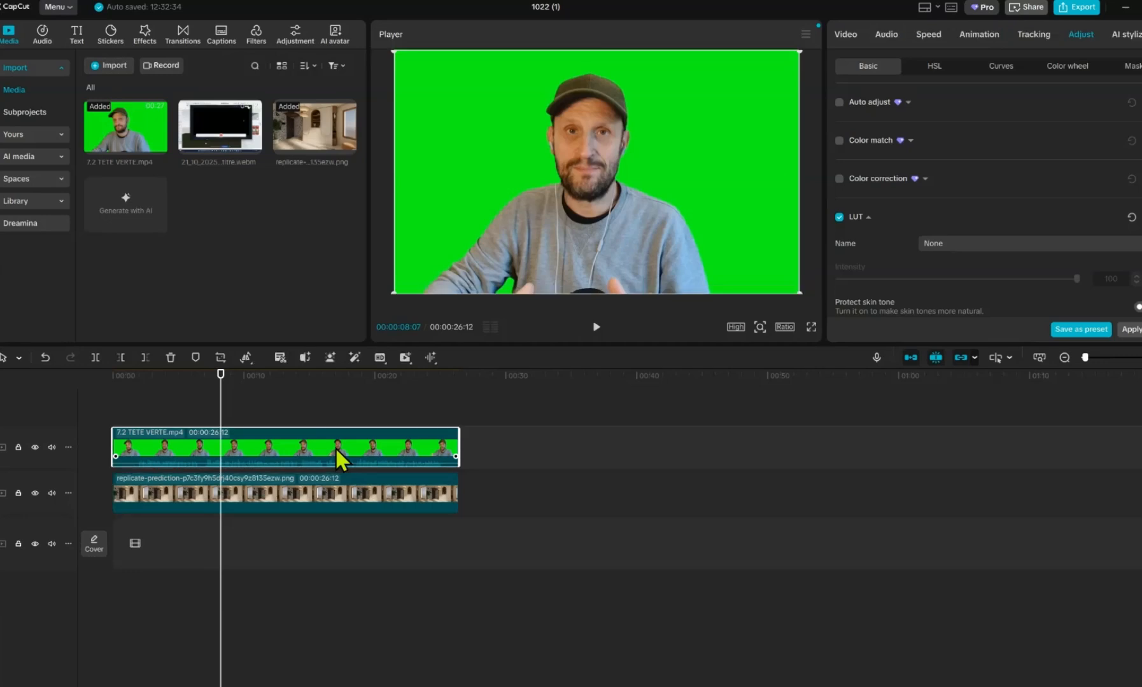
pyautogui.click(843, 38)
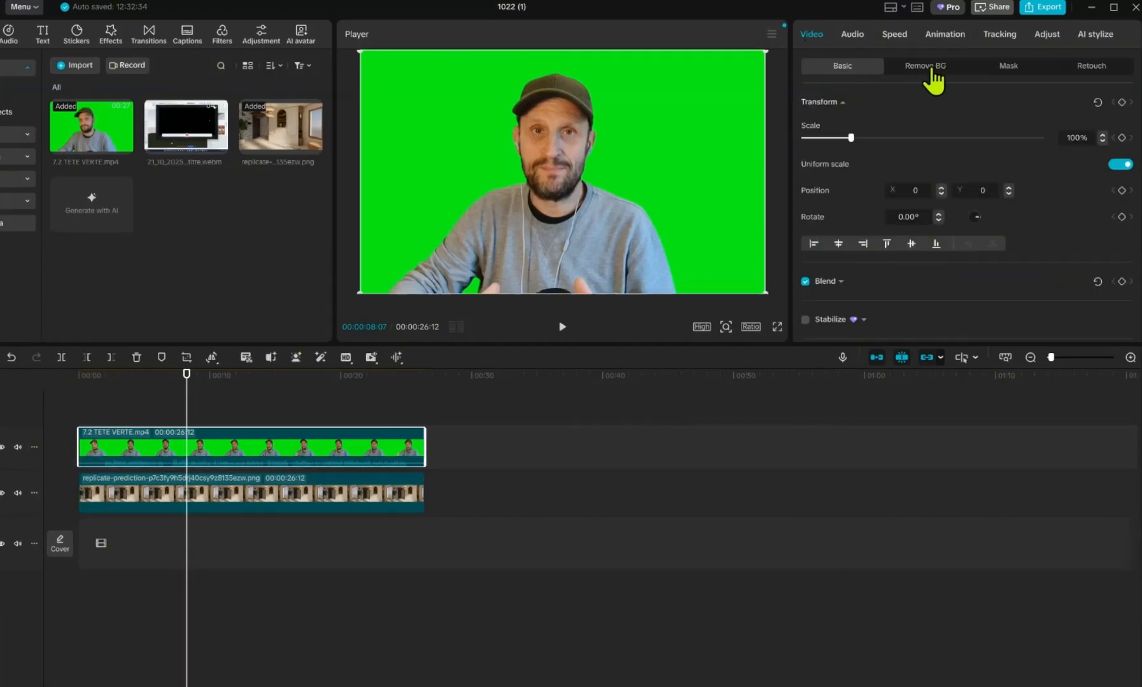
pyautogui.click(917, 68)
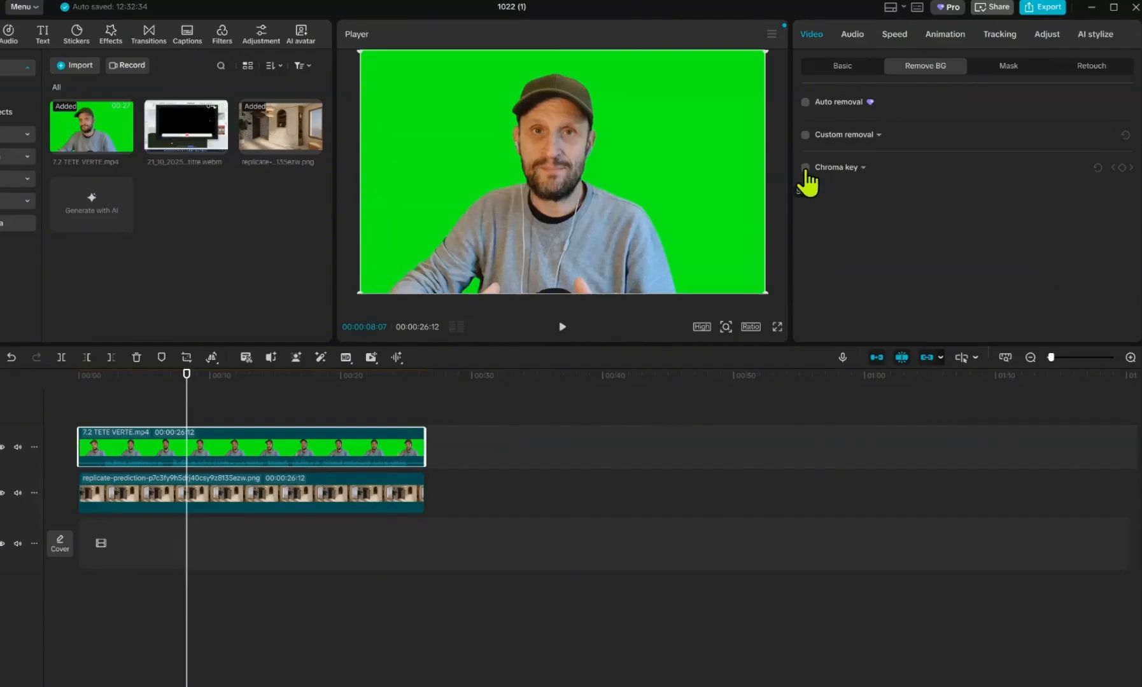
pyautogui.click(805, 168)
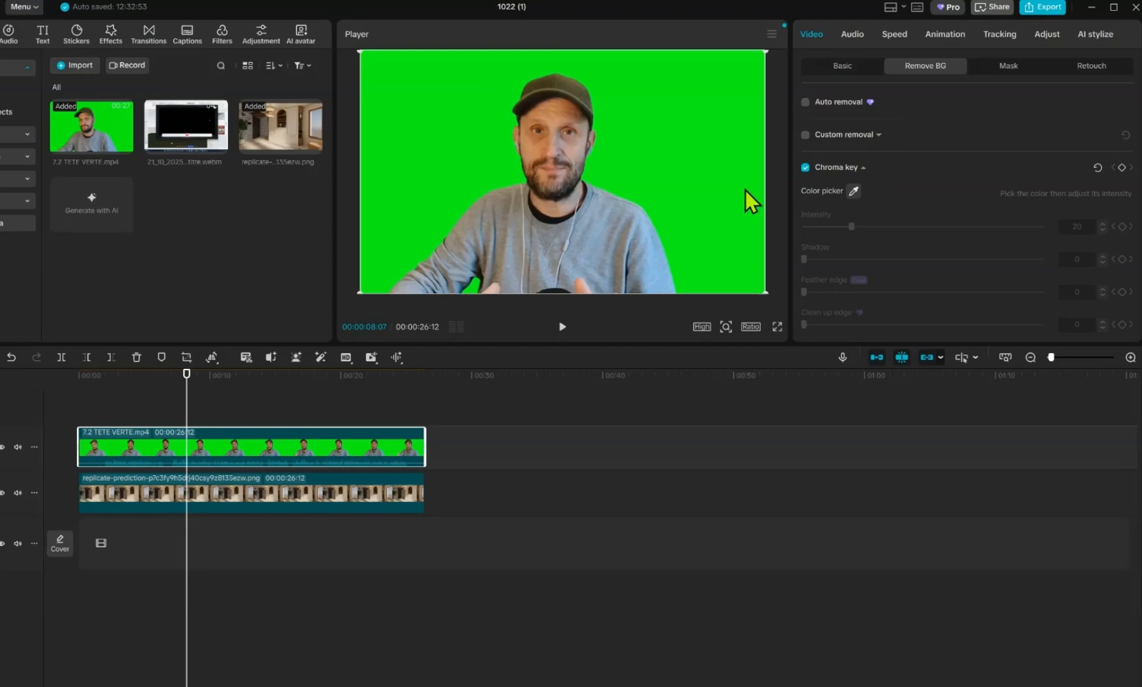
pyautogui.click(853, 191)
pyautogui.click(700, 185)
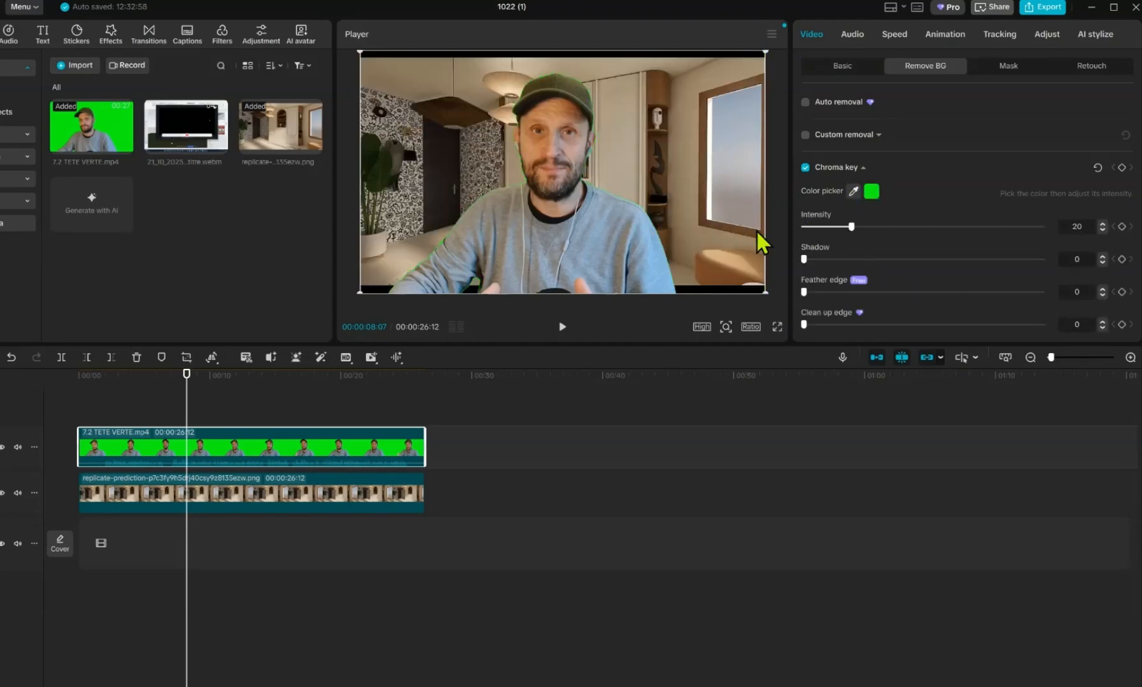
# Set the chroma key intensity to 67 and play the composite from about 00:00:04
pyautogui.moveTo(856, 231); pyautogui.dragTo(974, 245)
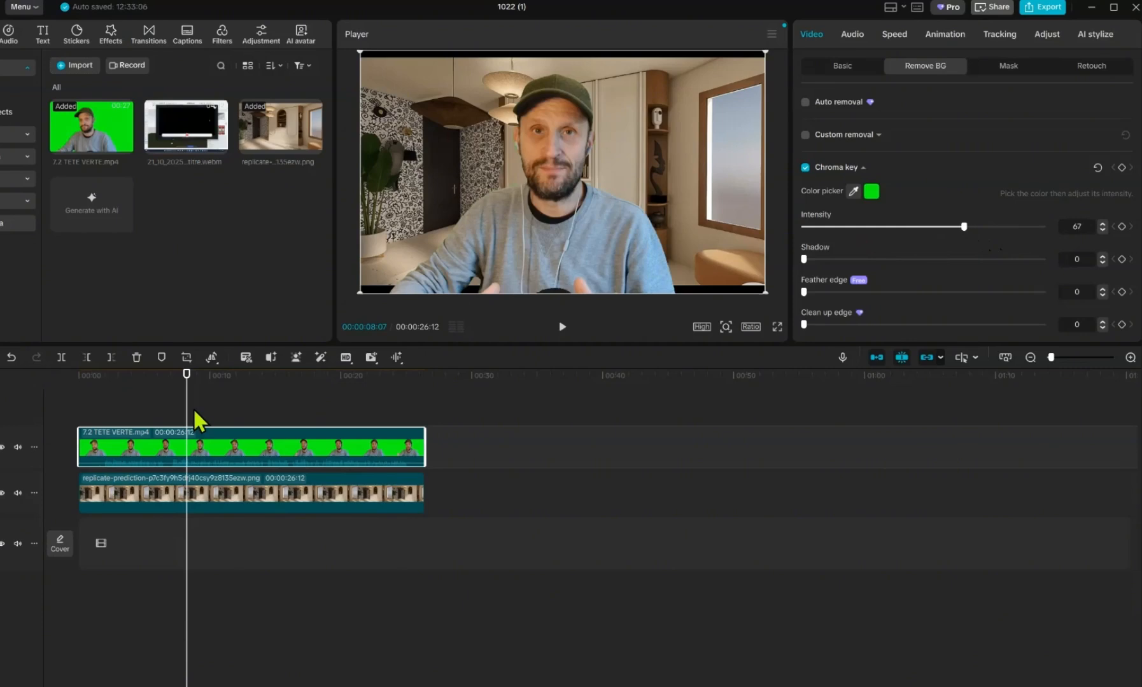
pyautogui.moveTo(205, 377); pyautogui.dragTo(138, 385)
pyautogui.press('space')
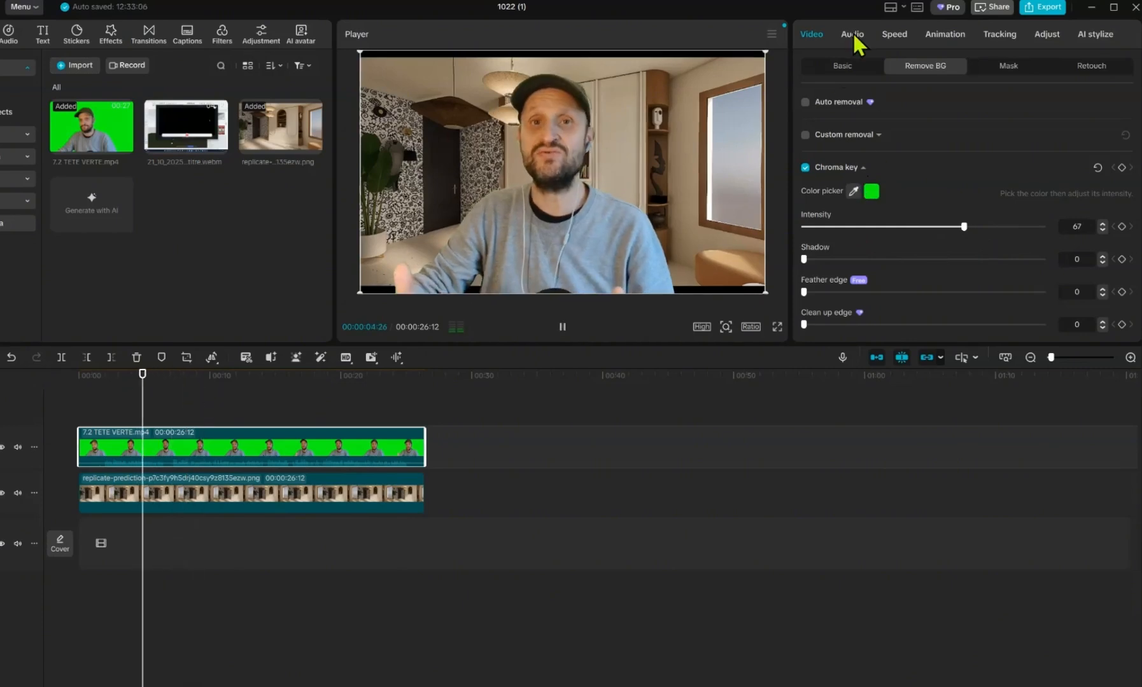
# Silence the green-screen clip by lowering its volume to -∞ dB, and stop the playback
pyautogui.click(854, 36)
pyautogui.click(803, 137)
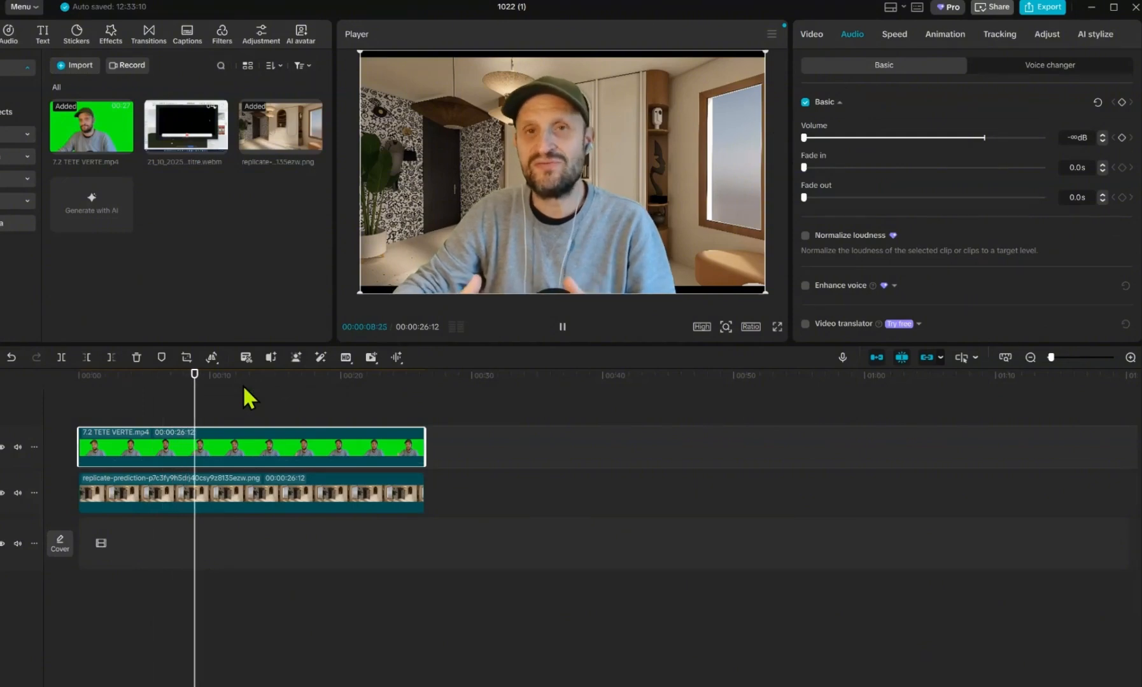
pyautogui.press('space')
# Replace the interior background image with the 21_10_2025 screen recording, keeping the original video effect
pyautogui.moveTo(186, 133); pyautogui.dragTo(101, 497)
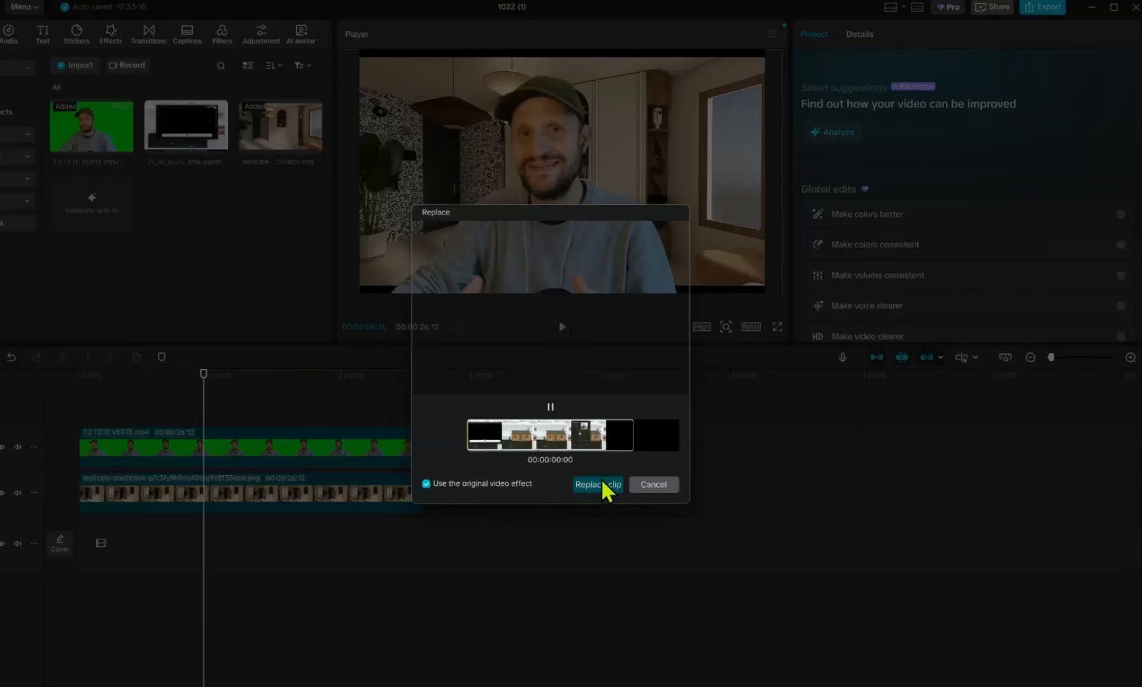
pyautogui.click(601, 487)
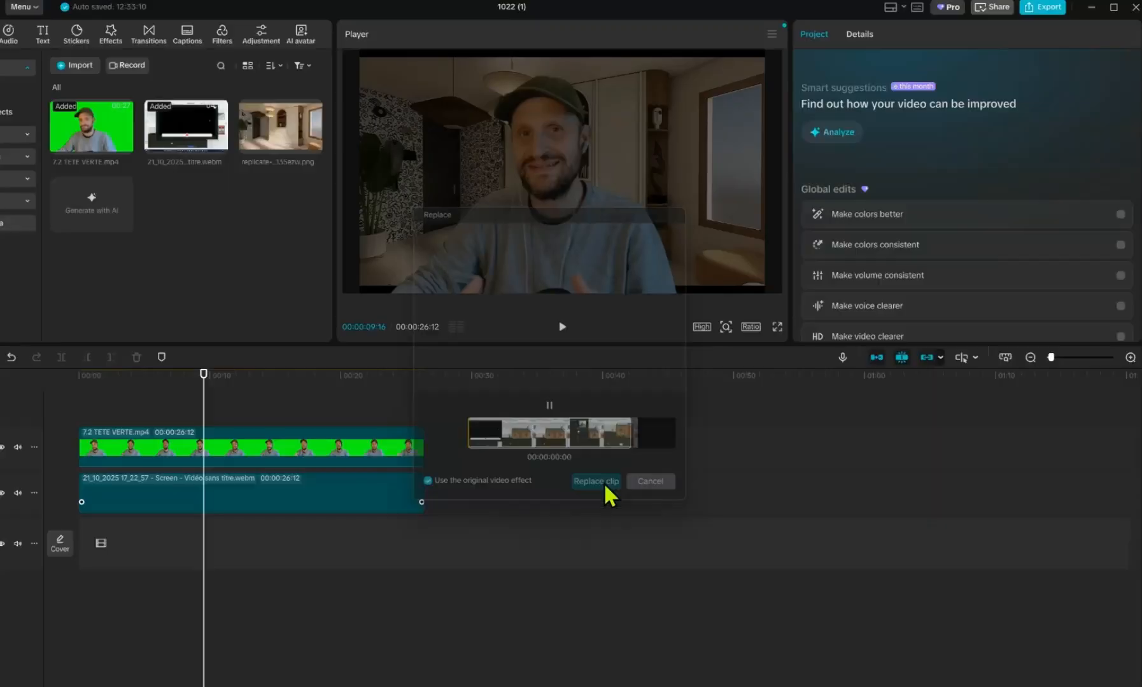
# Silence the background screen-recording clip by lowering its volume to -∞ dB, and play a short stretch of the composite
pyautogui.press('space')
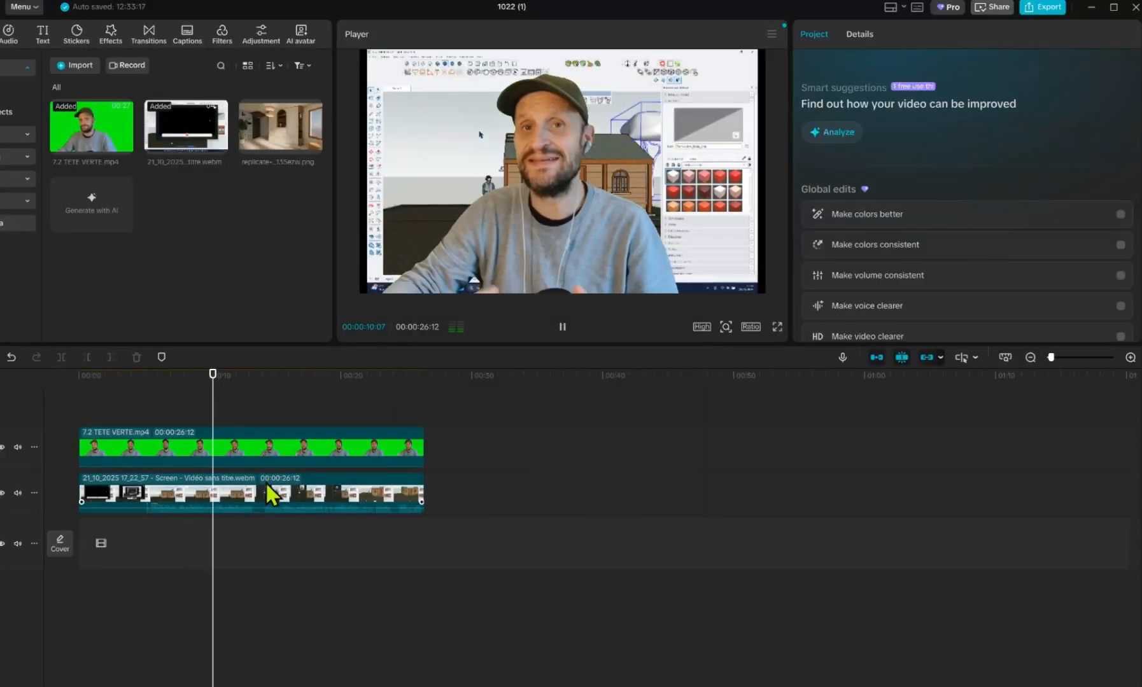
pyautogui.click(301, 496)
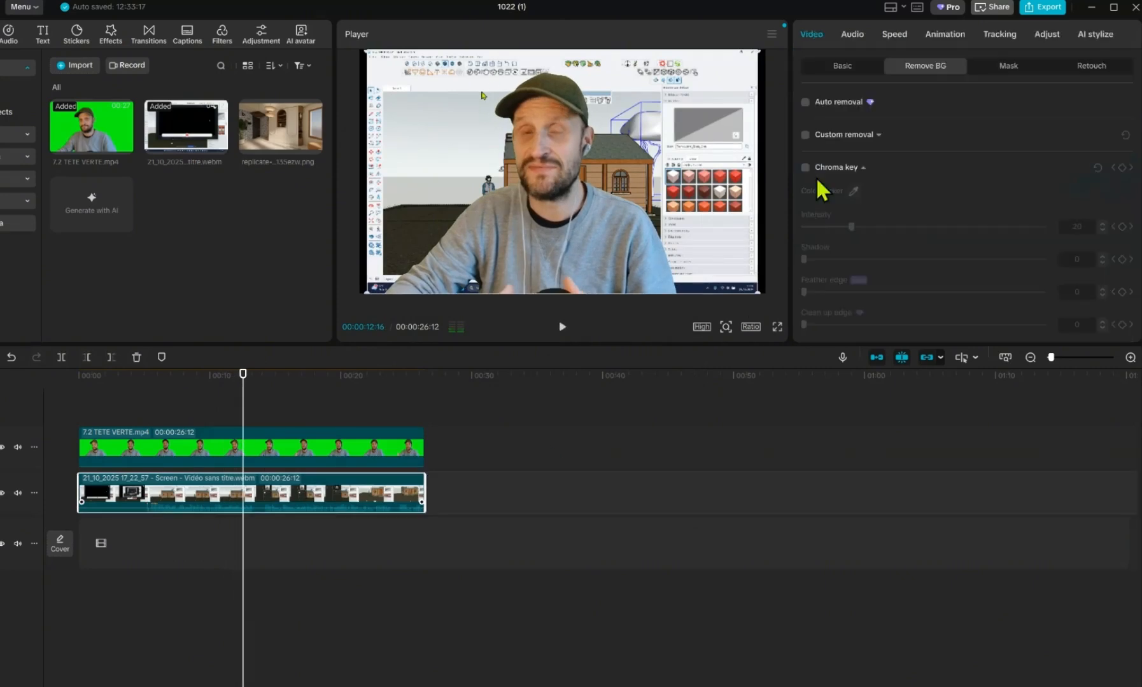
pyautogui.click(852, 35)
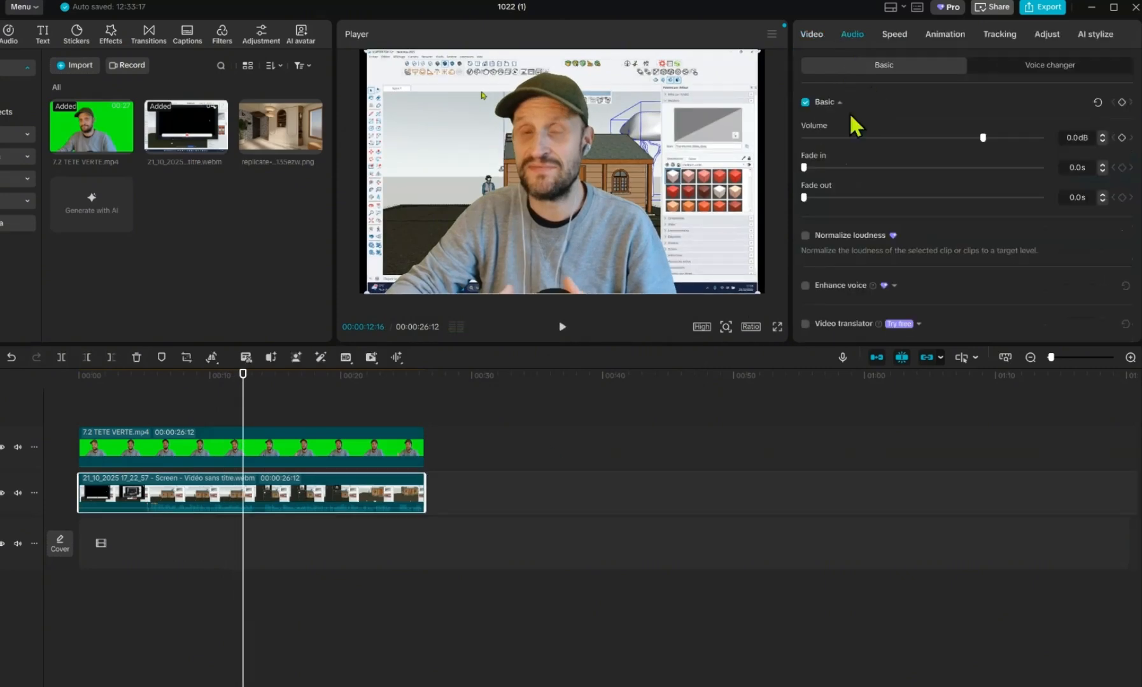
pyautogui.click(803, 137)
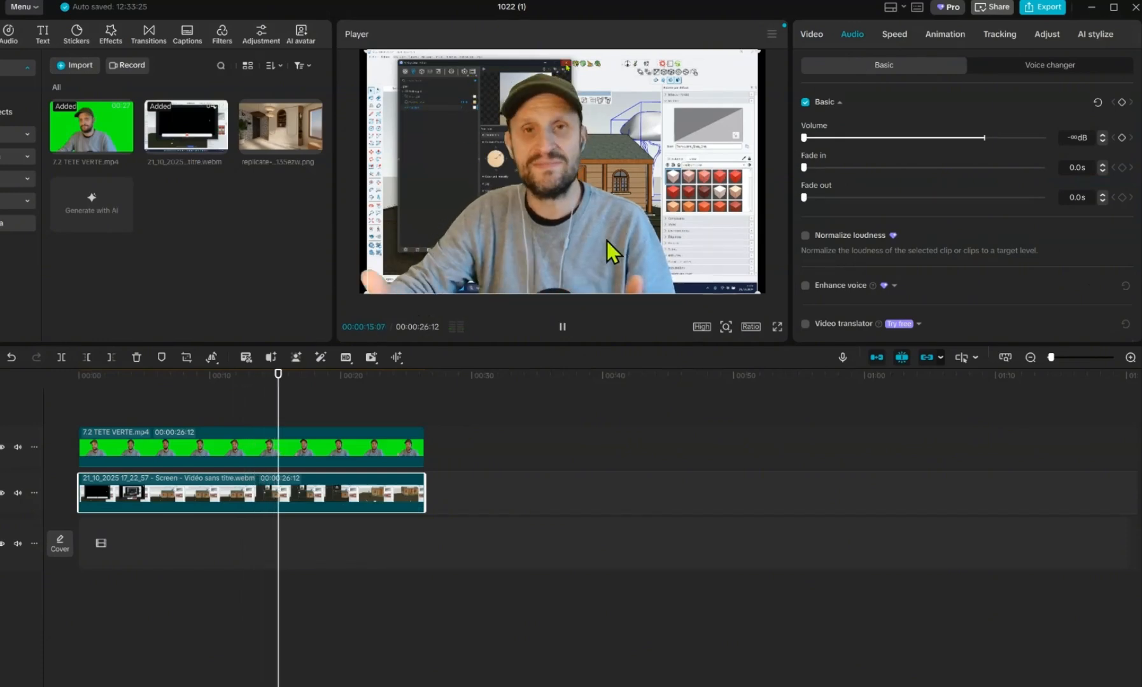
pyautogui.press('space')
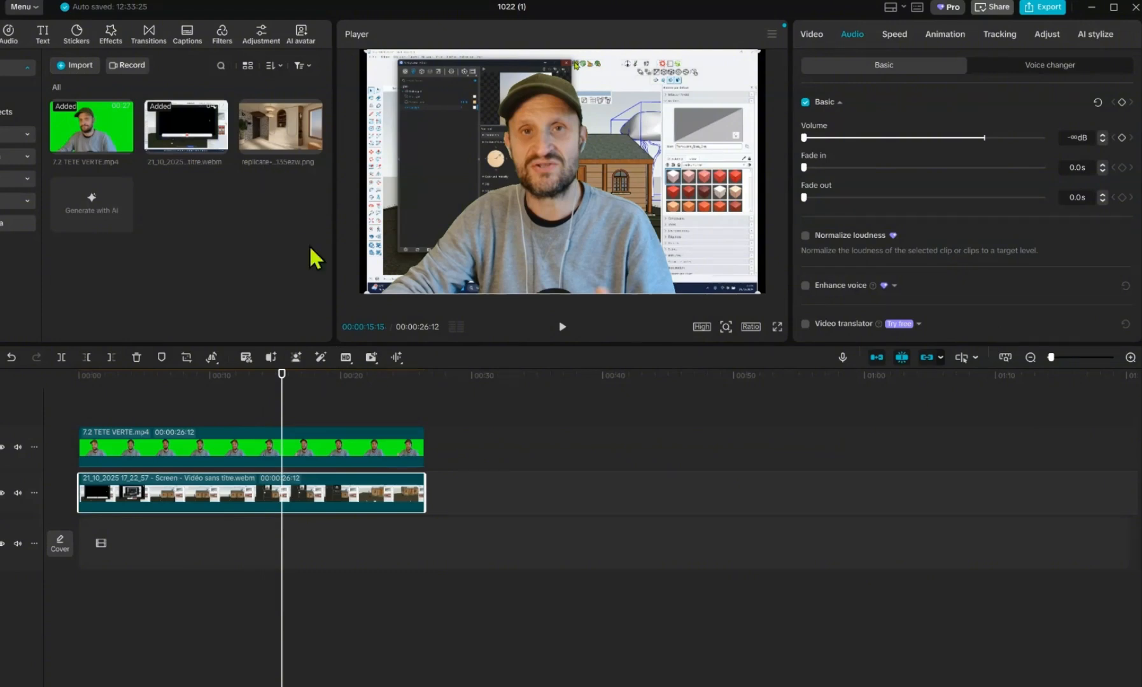
# Append the 21_10_2025 screen recording directly after the green-screen clip on the same track, and show the available transitions
pyautogui.moveTo(297, 145); pyautogui.dragTo(426, 444)
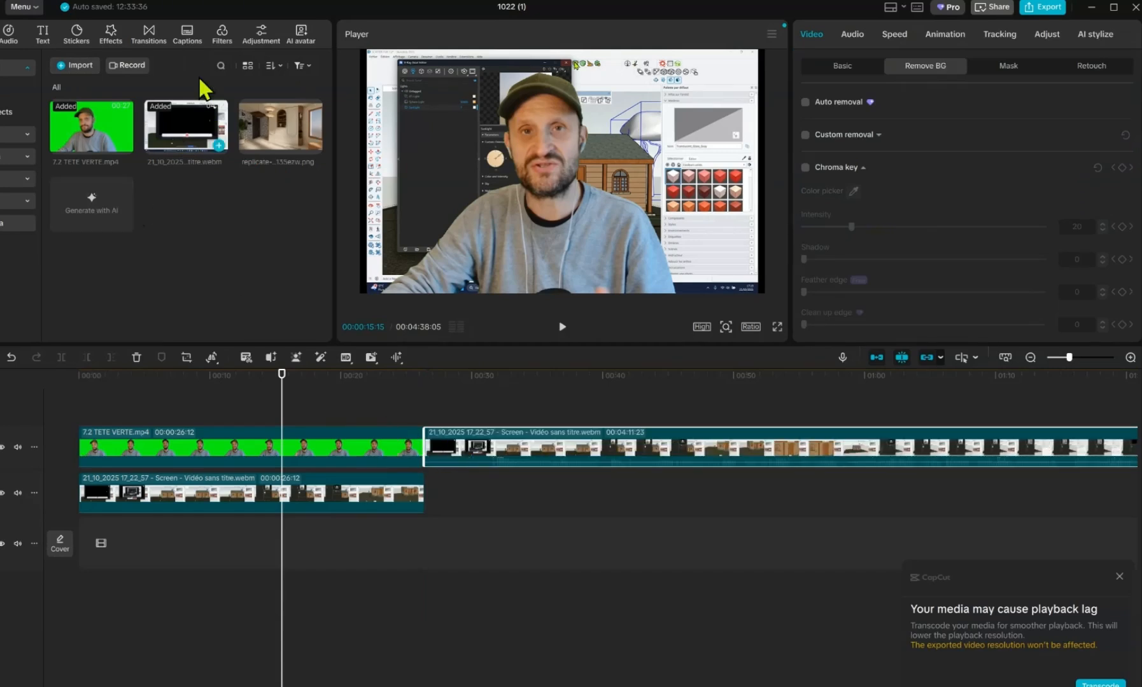
pyautogui.click(149, 36)
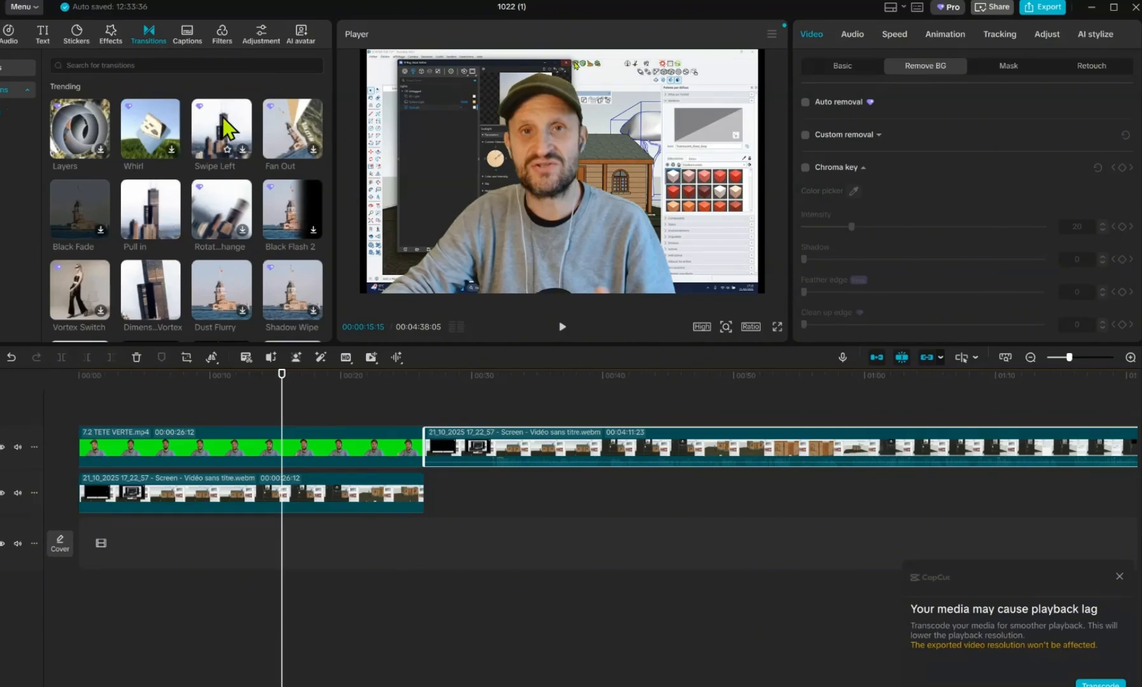
# Insert a Pull in transition between the green-screen clip and the appended screen recording, and preview the cut
pyautogui.moveTo(154, 226); pyautogui.dragTo(424, 454)
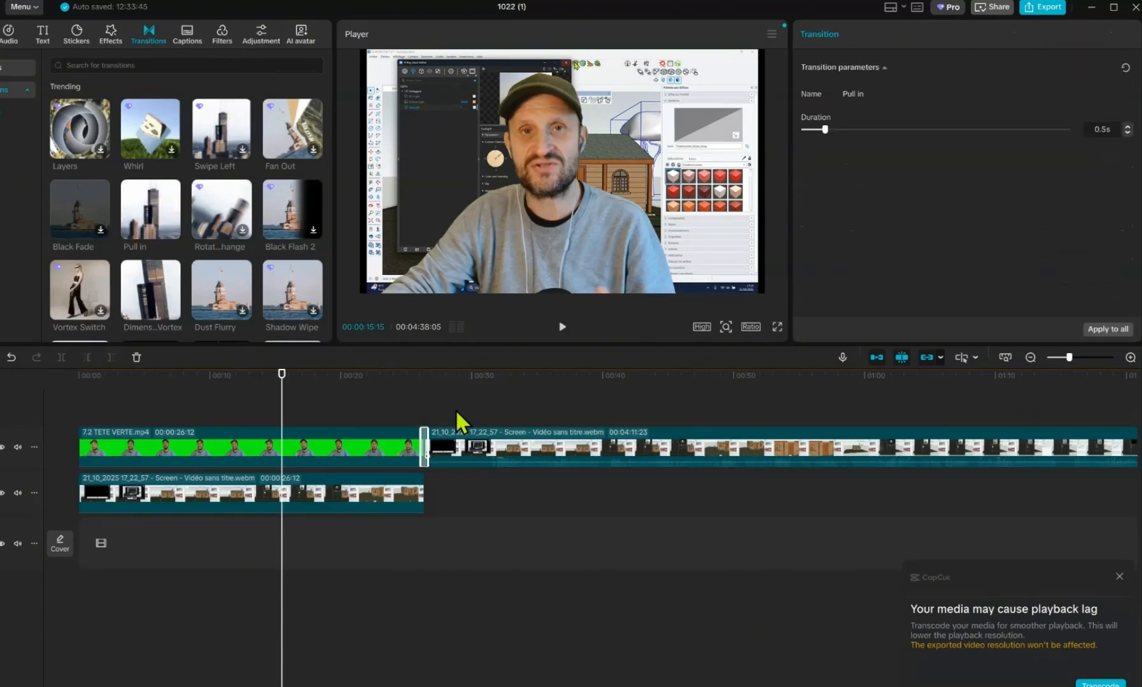
pyautogui.click(411, 377)
pyautogui.press('space')
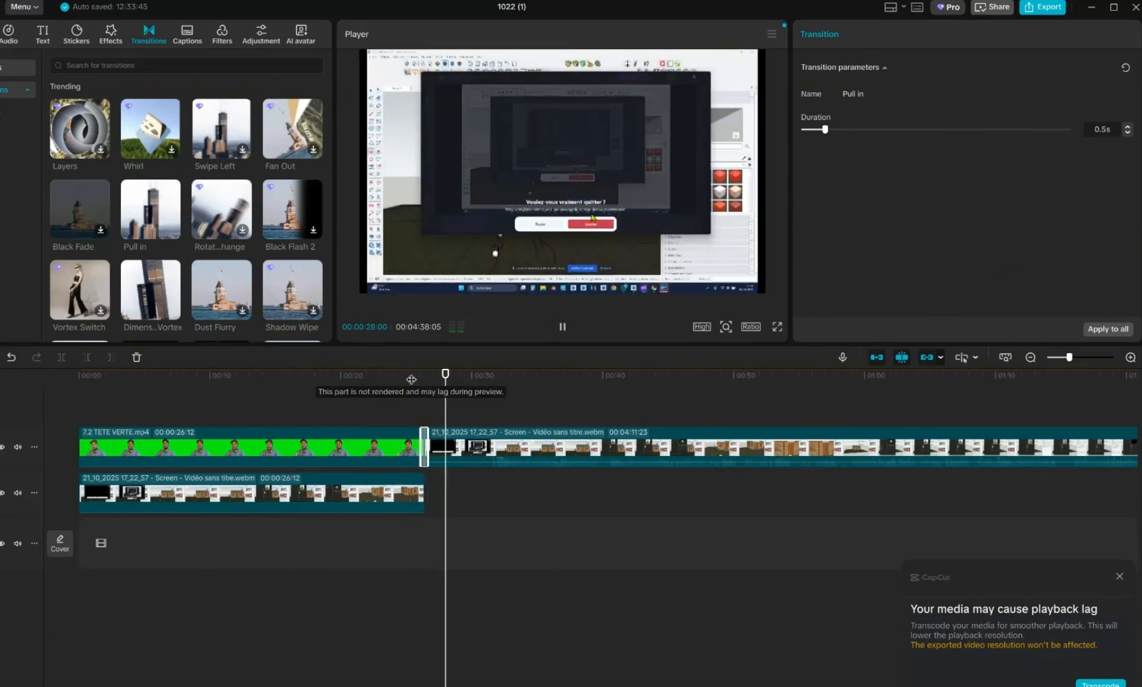
pyautogui.press('space')
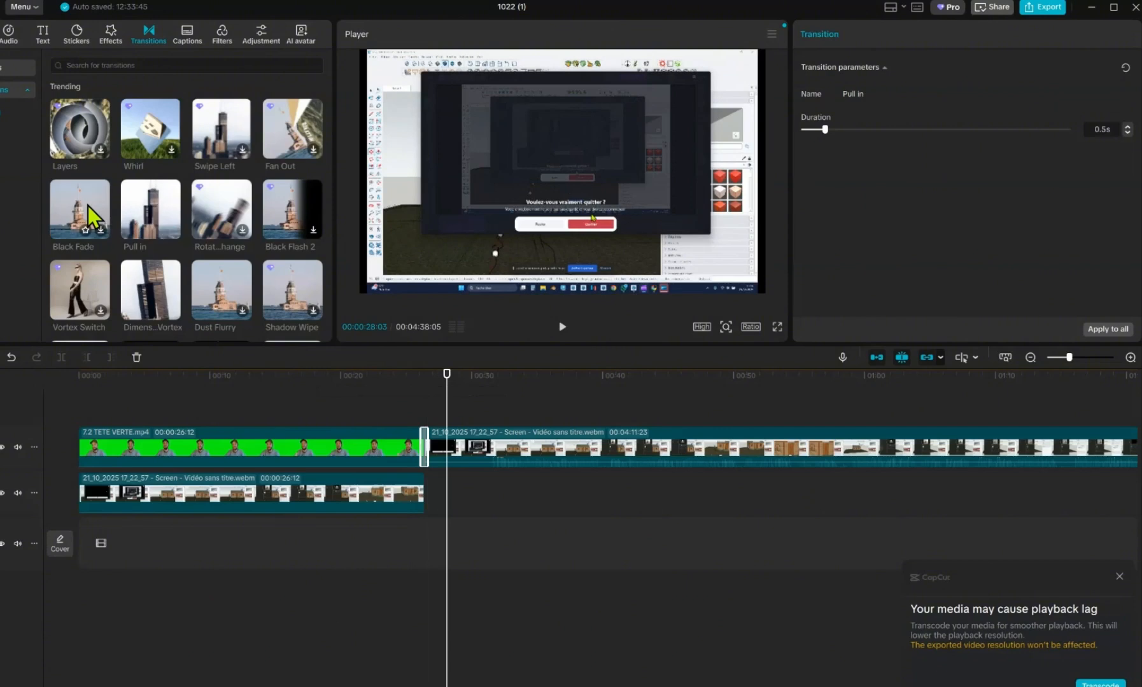
# Replace the transition between the two clips with Black Fade, preview it, and look through the other transitions
pyautogui.moveTo(87, 205); pyautogui.dragTo(422, 452)
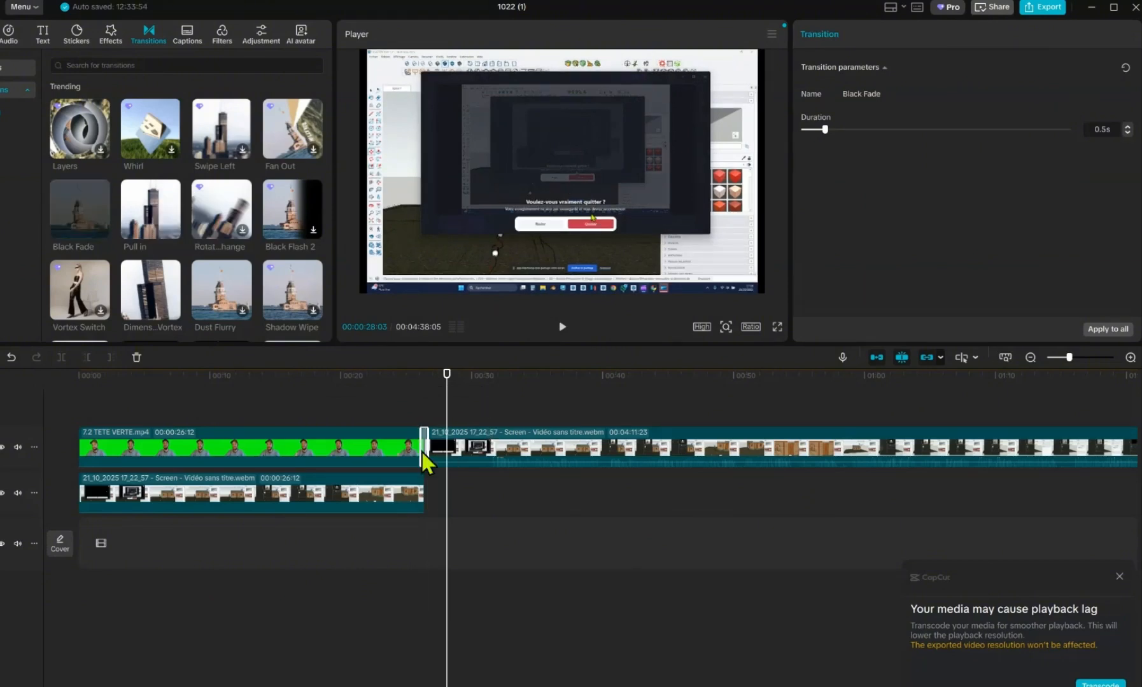
pyautogui.click(409, 377)
pyautogui.press('space')
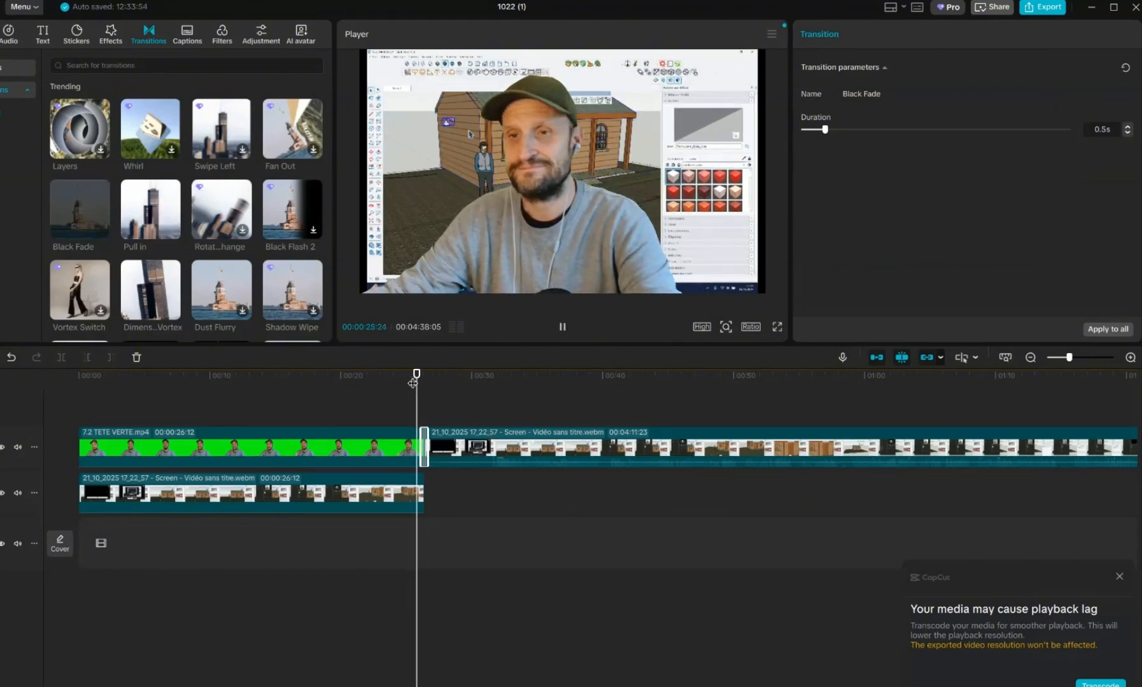
pyautogui.press('space')
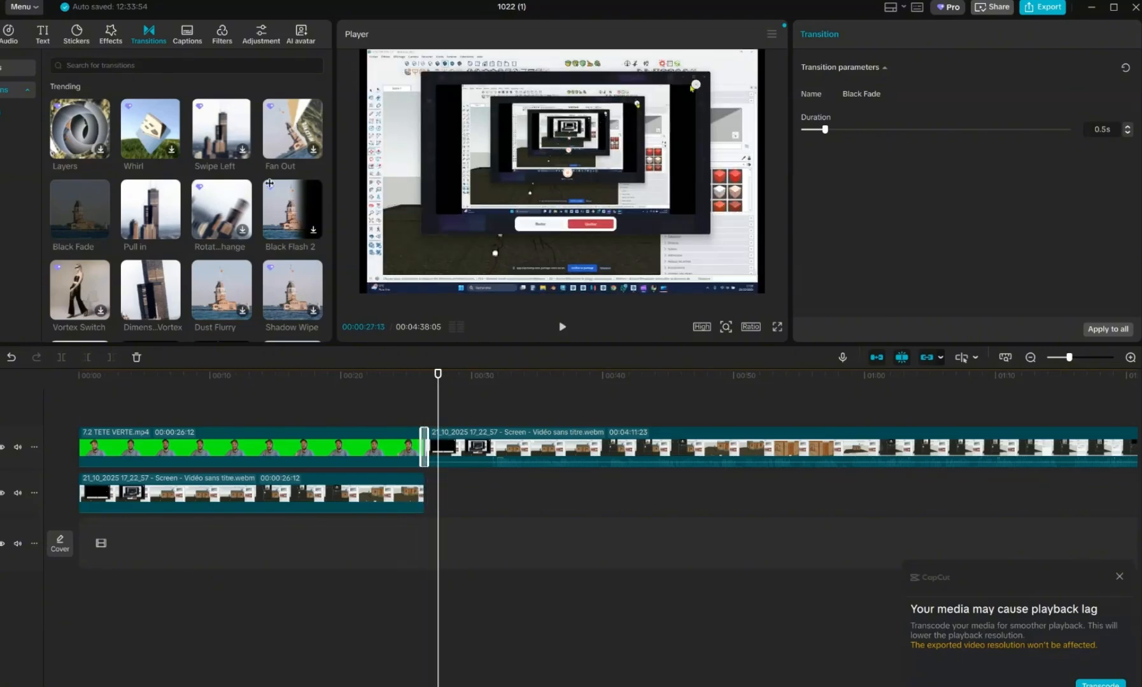
pyautogui.scroll(-5, 157, 209)
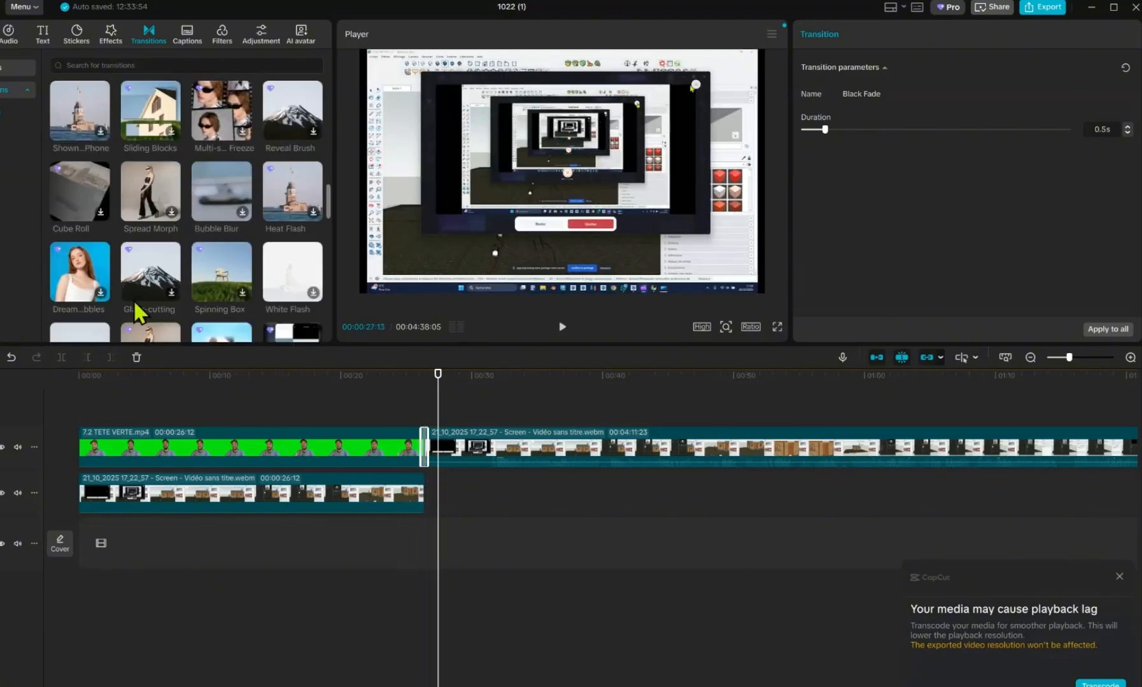
# Add the CHAPTER 1 text template above the start of the appended screen recording and change its wording to "test text"
pyautogui.click(40, 28)
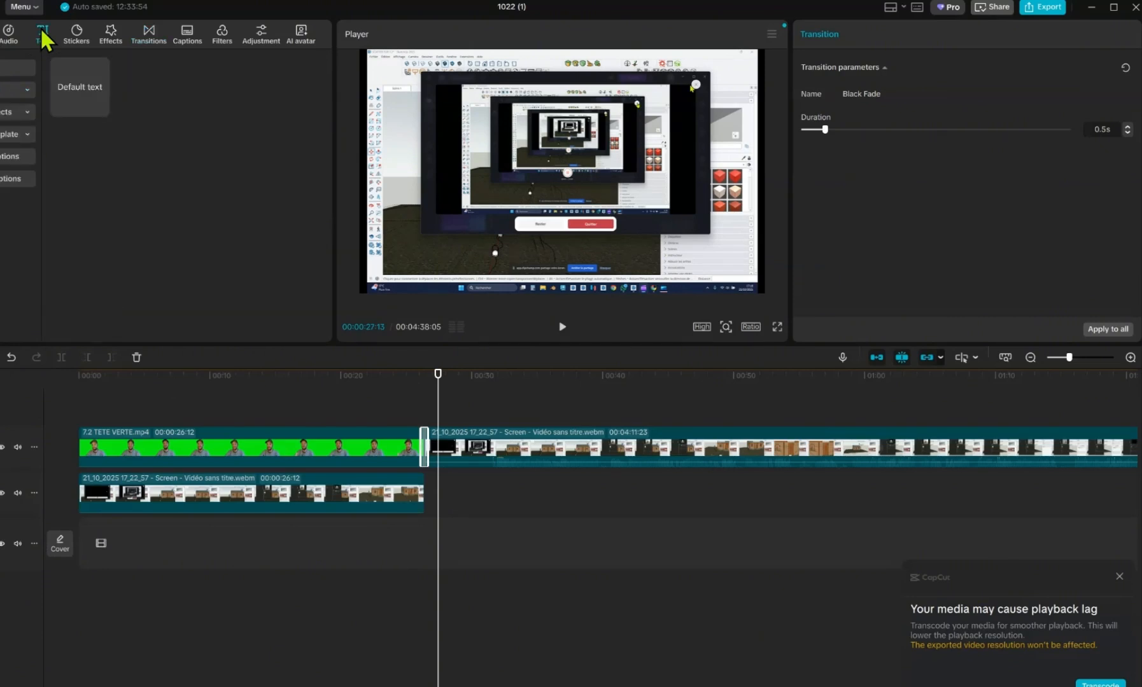
pyautogui.click(5, 132)
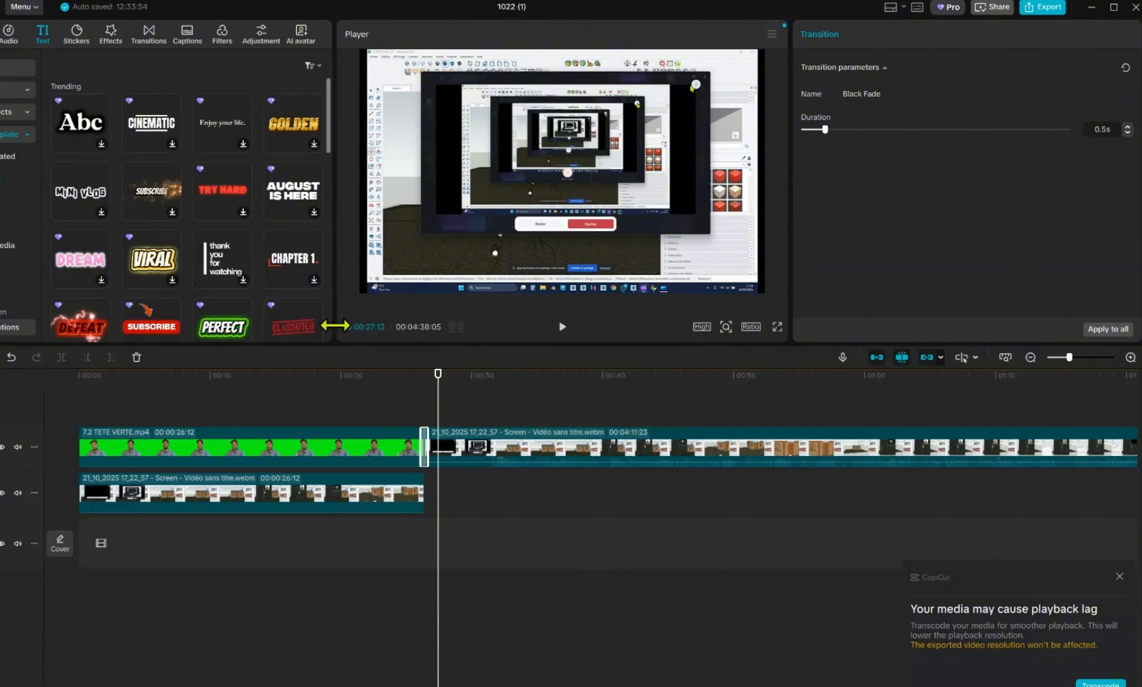
pyautogui.moveTo(293, 271); pyautogui.dragTo(440, 413)
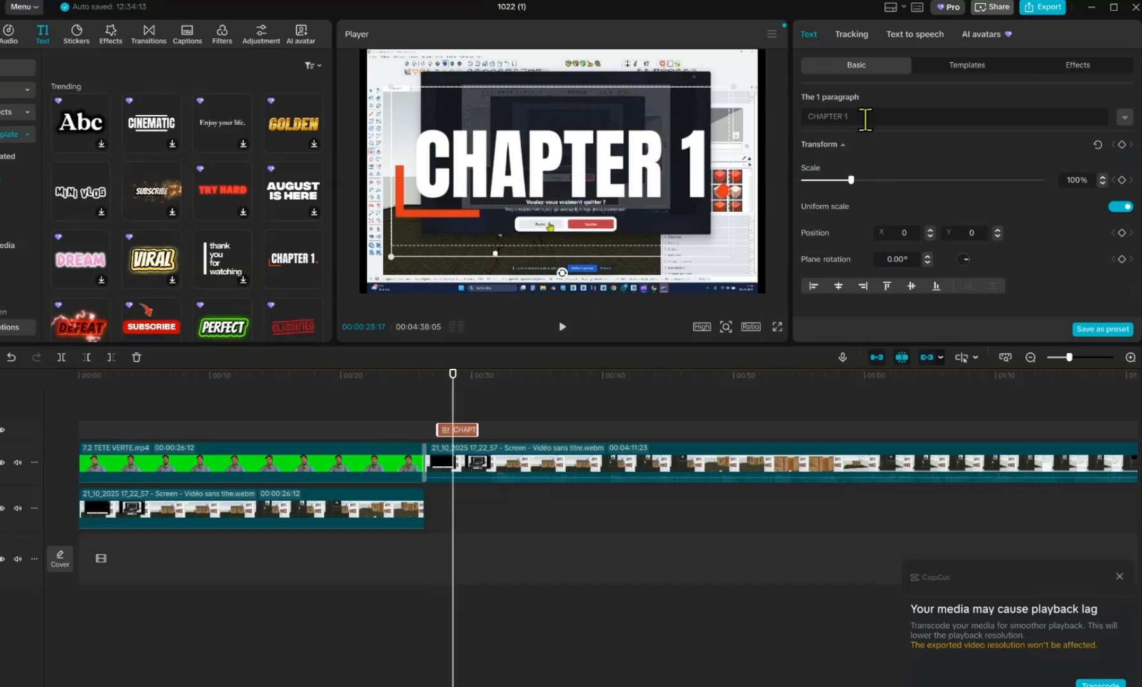
pyautogui.moveTo(865, 118); pyautogui.dragTo(790, 130)
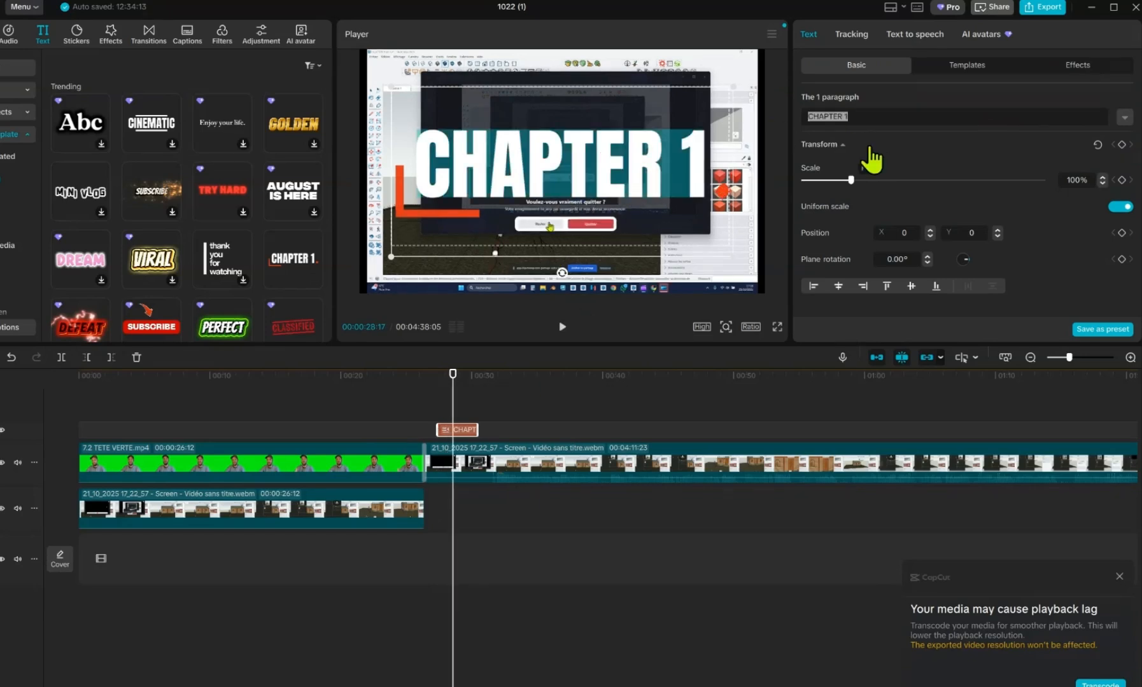
pyautogui.write('test text')
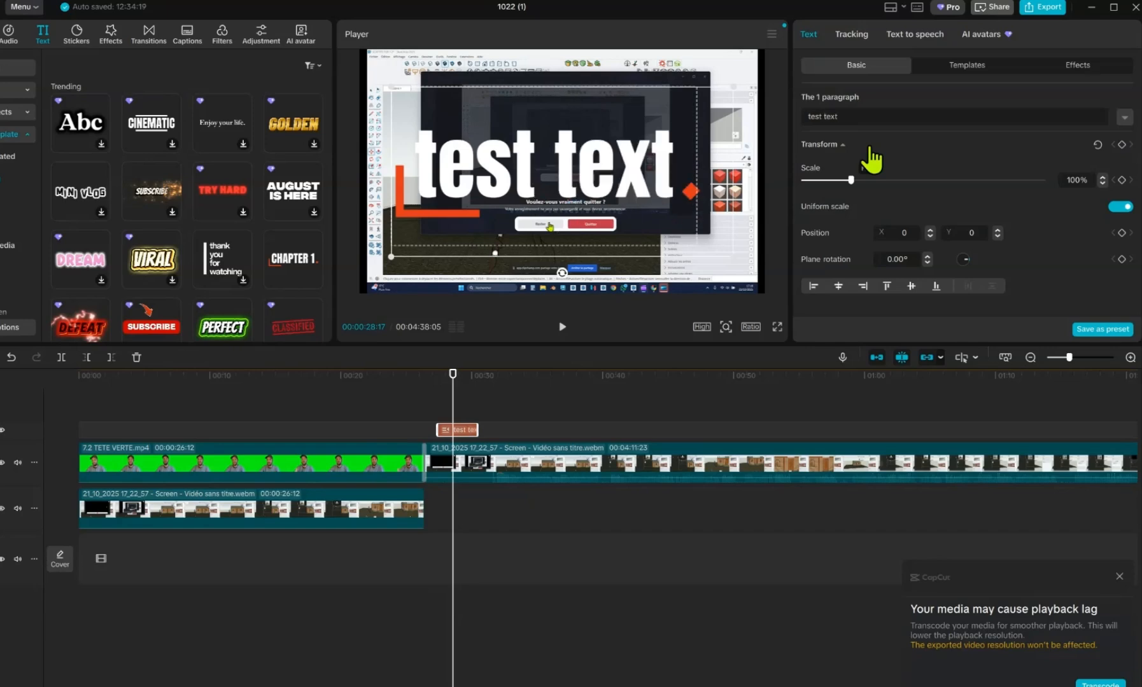
# Move the "test text" title earlier, over the green-screen clip at about 00:00:21, and preview it
pyautogui.click(491, 403)
pyautogui.moveTo(425, 380); pyautogui.dragTo(417, 379)
pyautogui.click(444, 430)
pyautogui.moveTo(444, 430); pyautogui.dragTo(375, 428)
pyautogui.click(342, 375)
pyautogui.press('space')
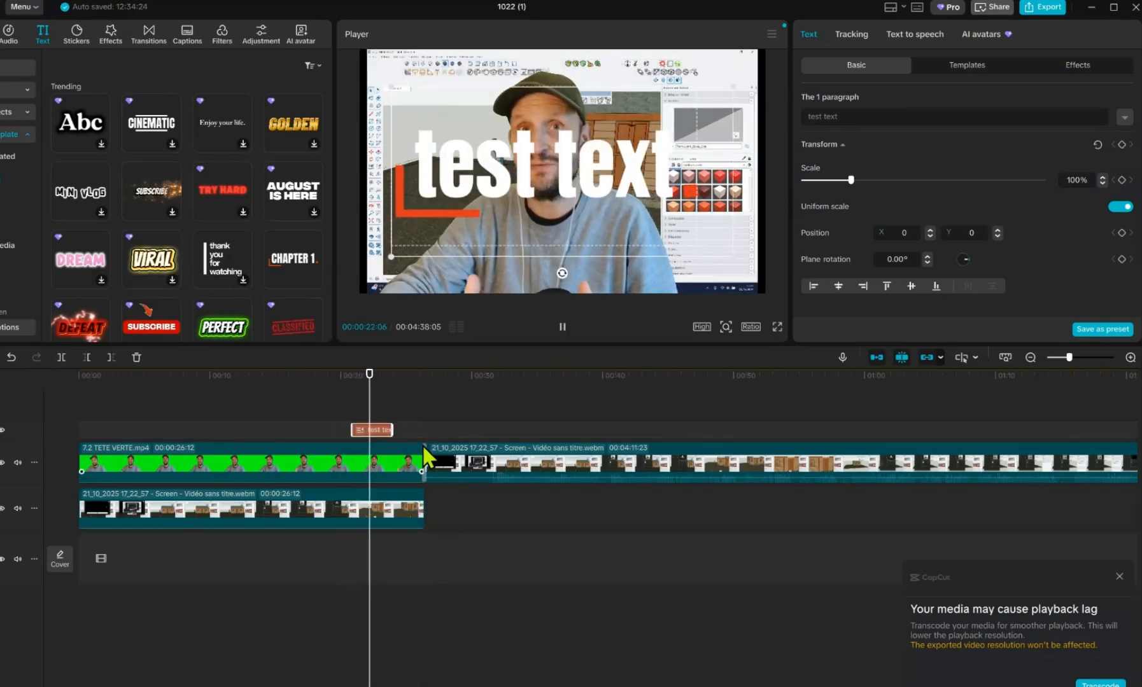
pyautogui.press('space')
# Browse the available text templates, including the Winter category
pyautogui.scroll(-10, 152, 248)
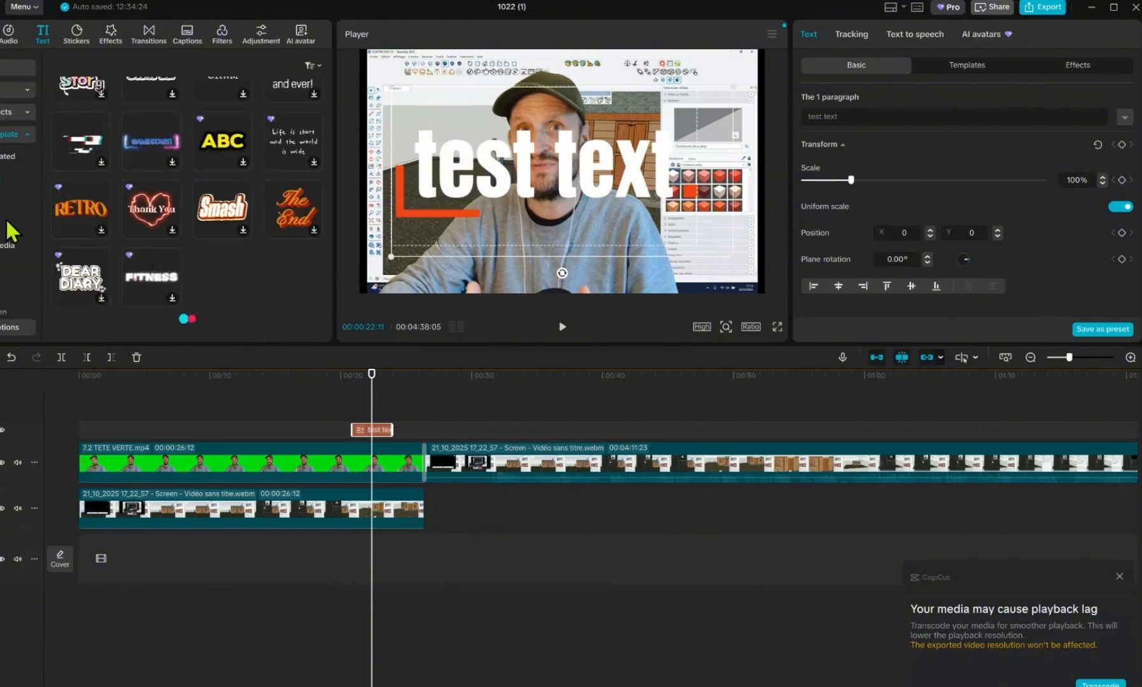
pyautogui.scroll(-4, 5, 290)
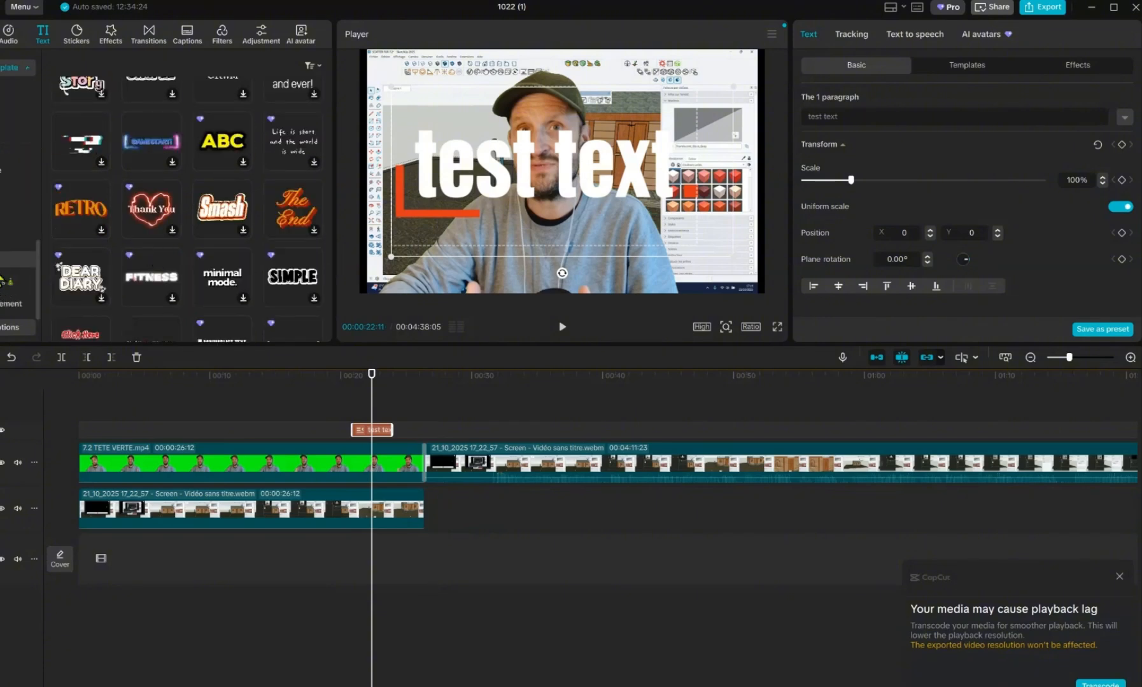
pyautogui.click(3, 288)
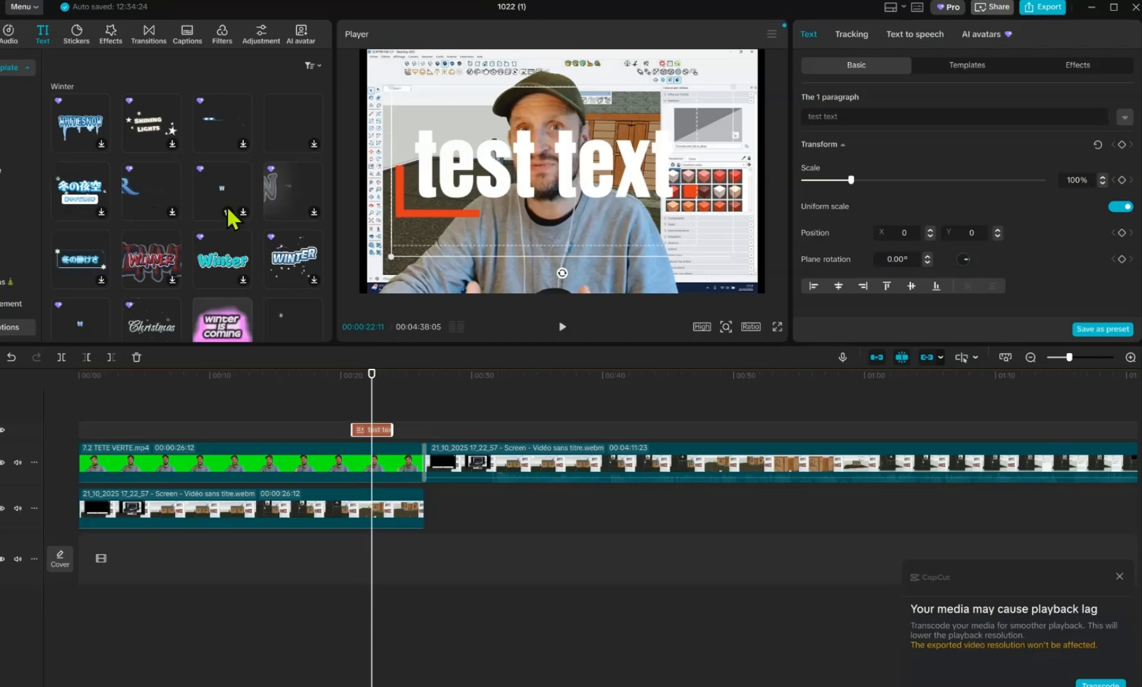
pyautogui.scroll(-4, 239, 280)
pyautogui.scroll(6, 238, 280)
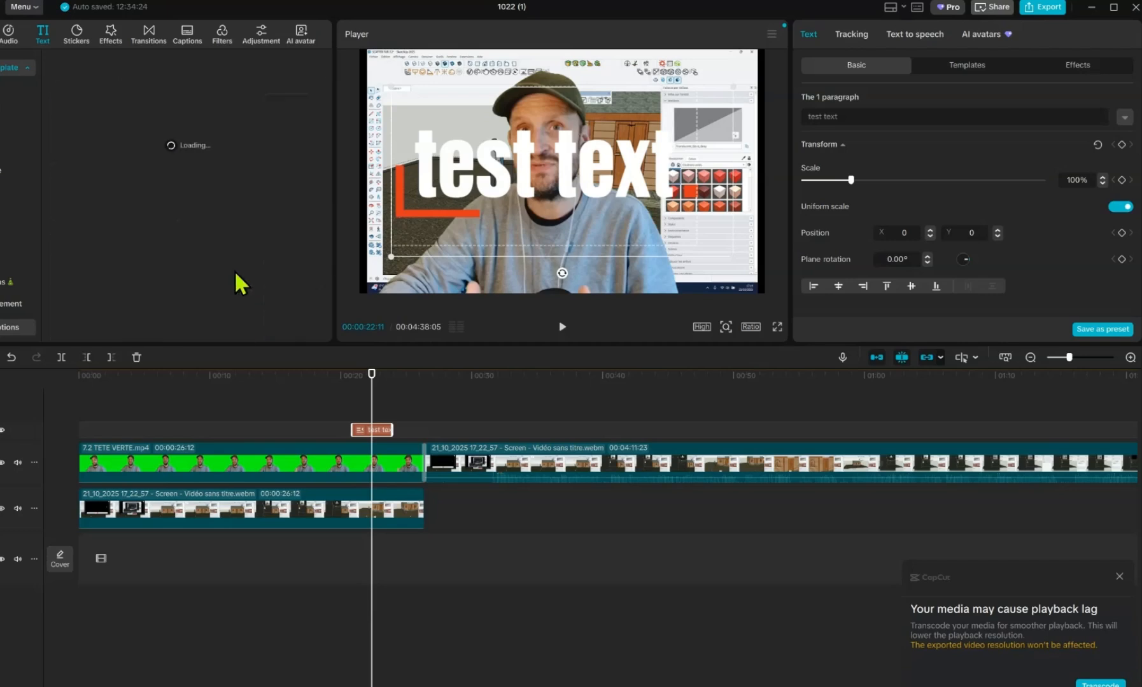
# Add the hand-drawn red circle sticker above the start of the appended screen recording and play it back briefly
pyautogui.click(77, 32)
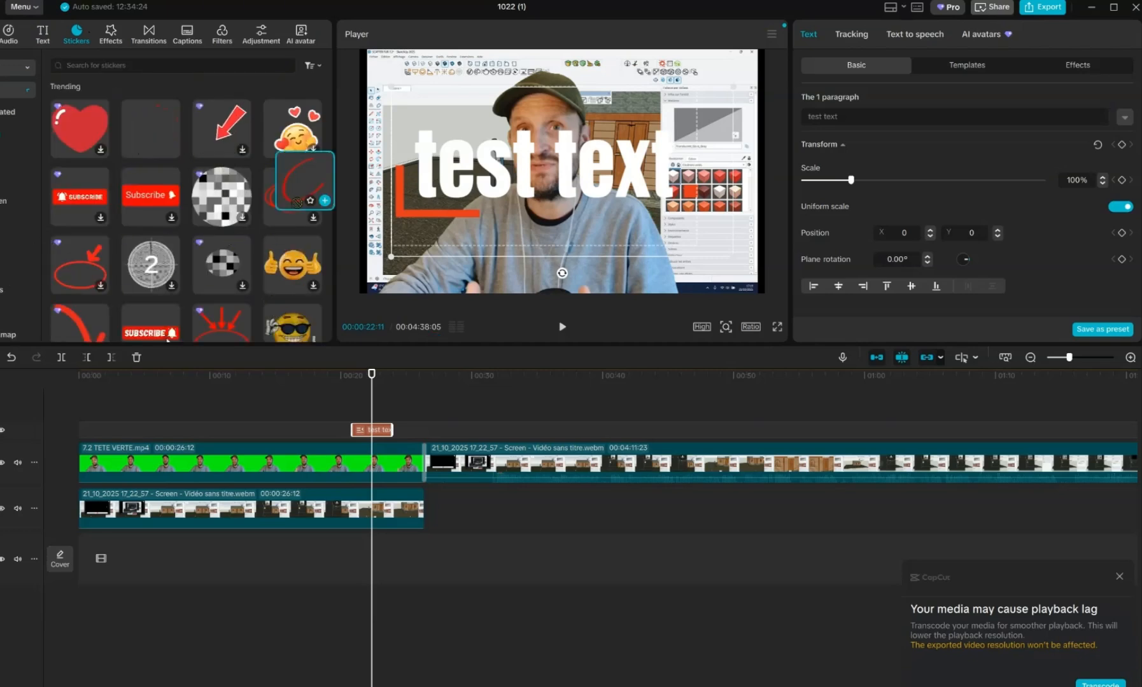
pyautogui.moveTo(306, 194); pyautogui.dragTo(427, 423)
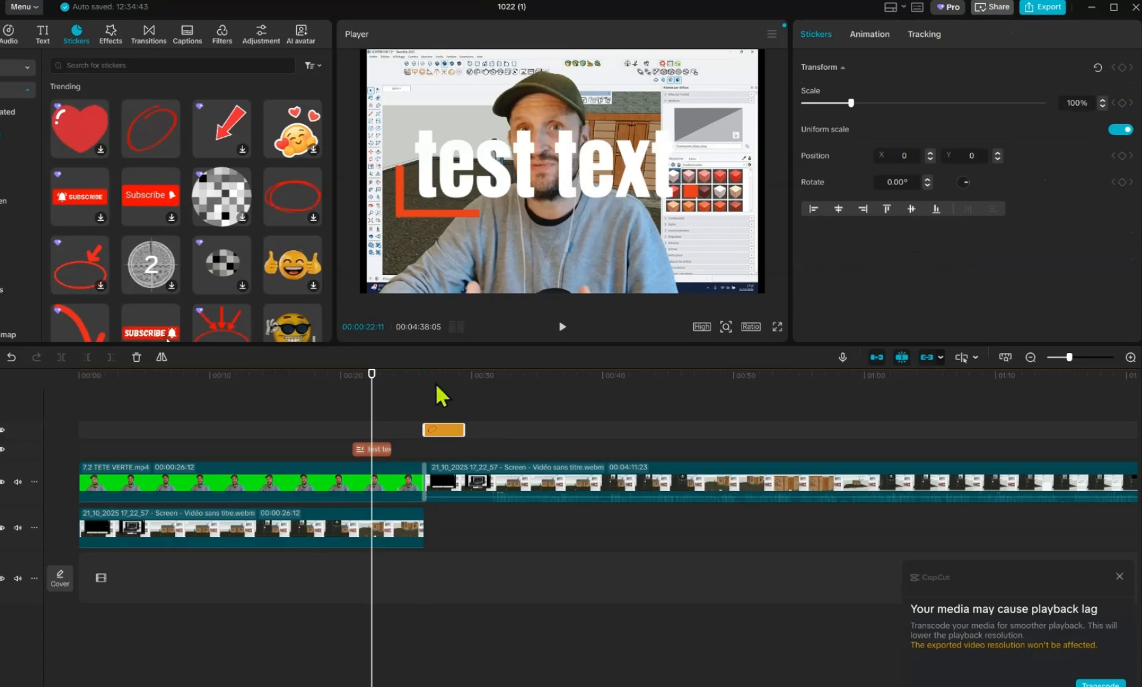
pyautogui.click(428, 382)
pyautogui.click(562, 327)
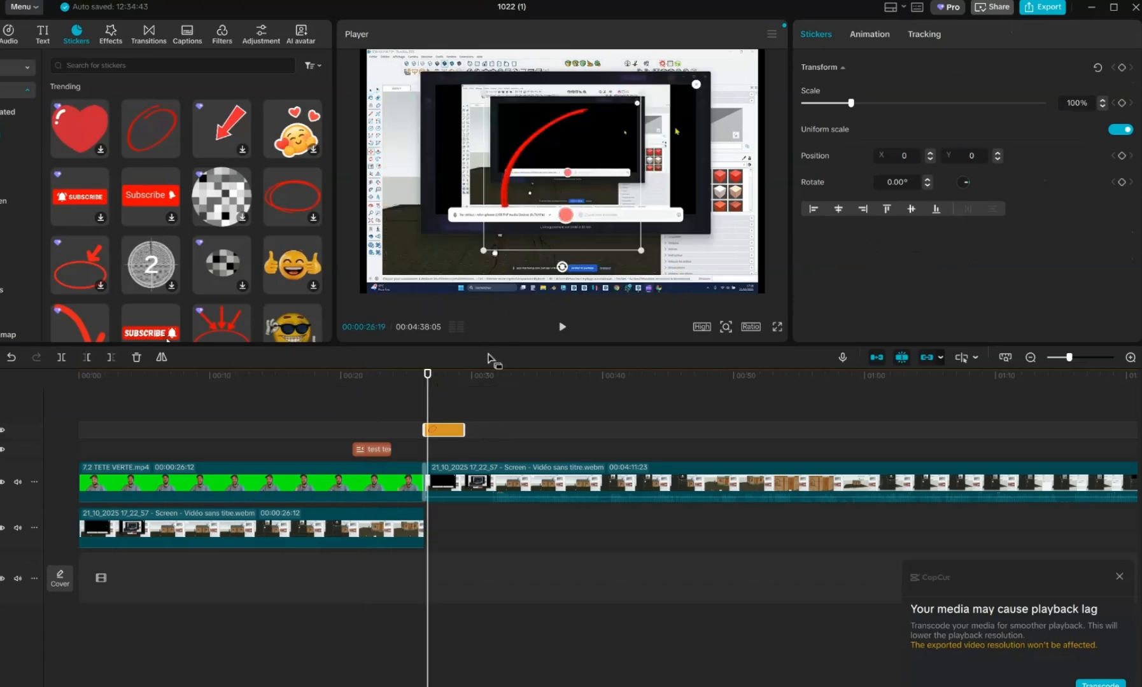
pyautogui.press('space')
# Shrink the red circle sticker to 37%, place it around the recorded window's close button at X 1284, Y 816, and preview it
pyautogui.moveTo(644, 252); pyautogui.dragTo(698, 94)
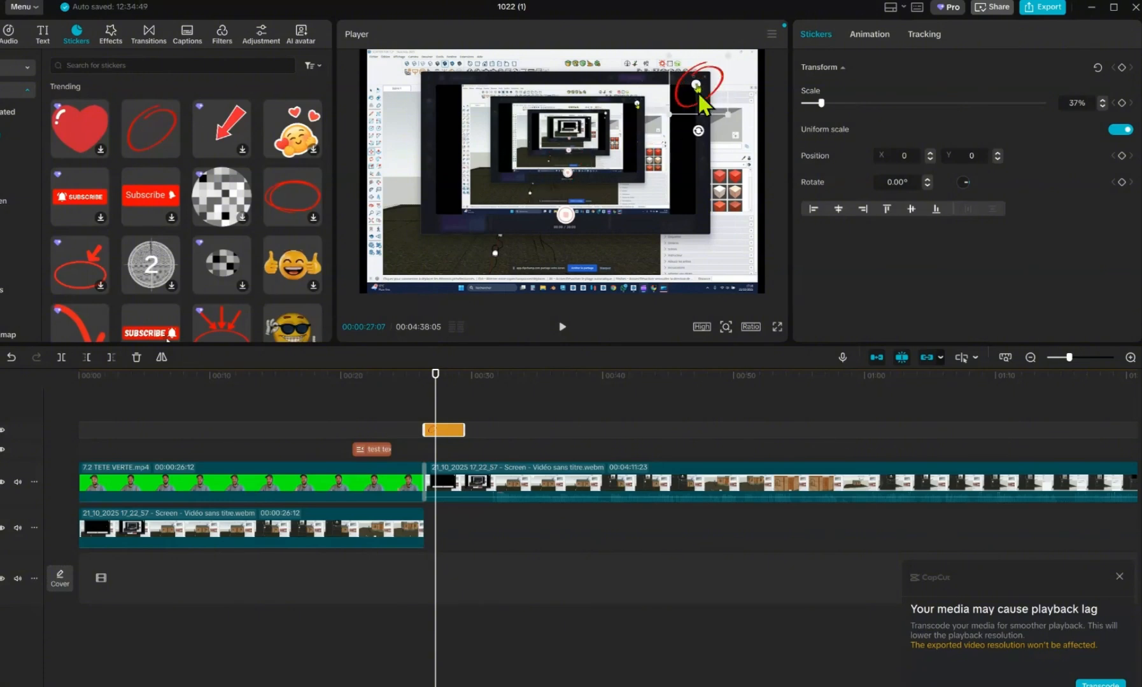
pyautogui.click(419, 376)
pyautogui.press('space')
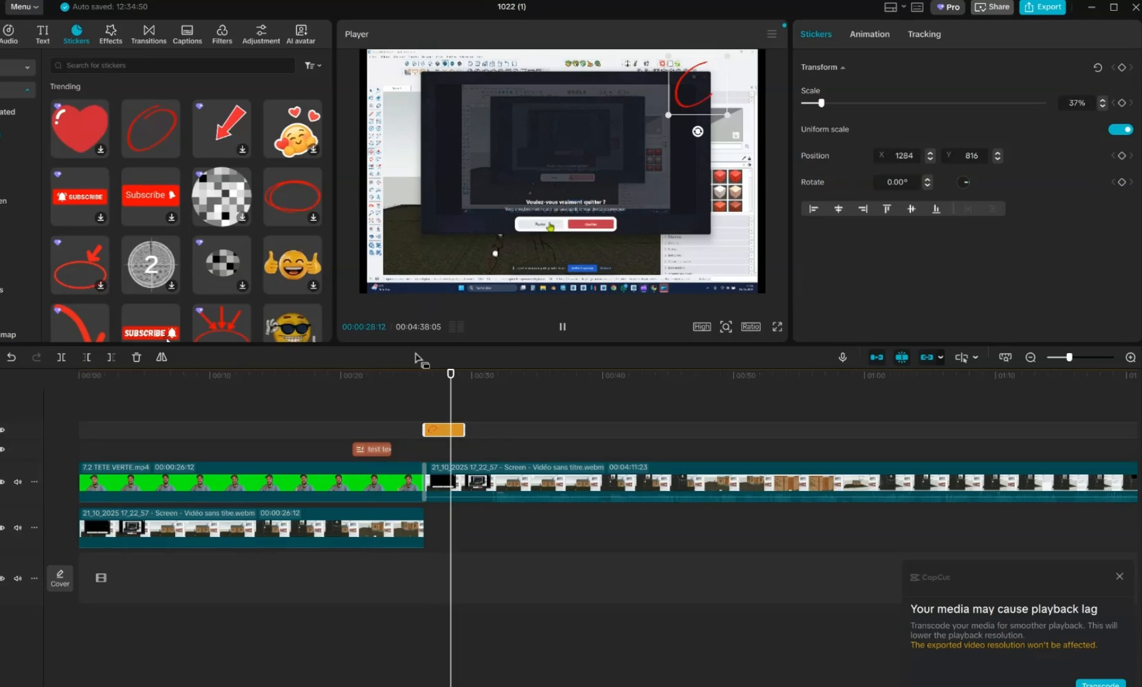
pyautogui.press('space')
# Browse the sticker, effect and filter collections, and view the custom adjustment option
pyautogui.scroll(-6, 207, 226)
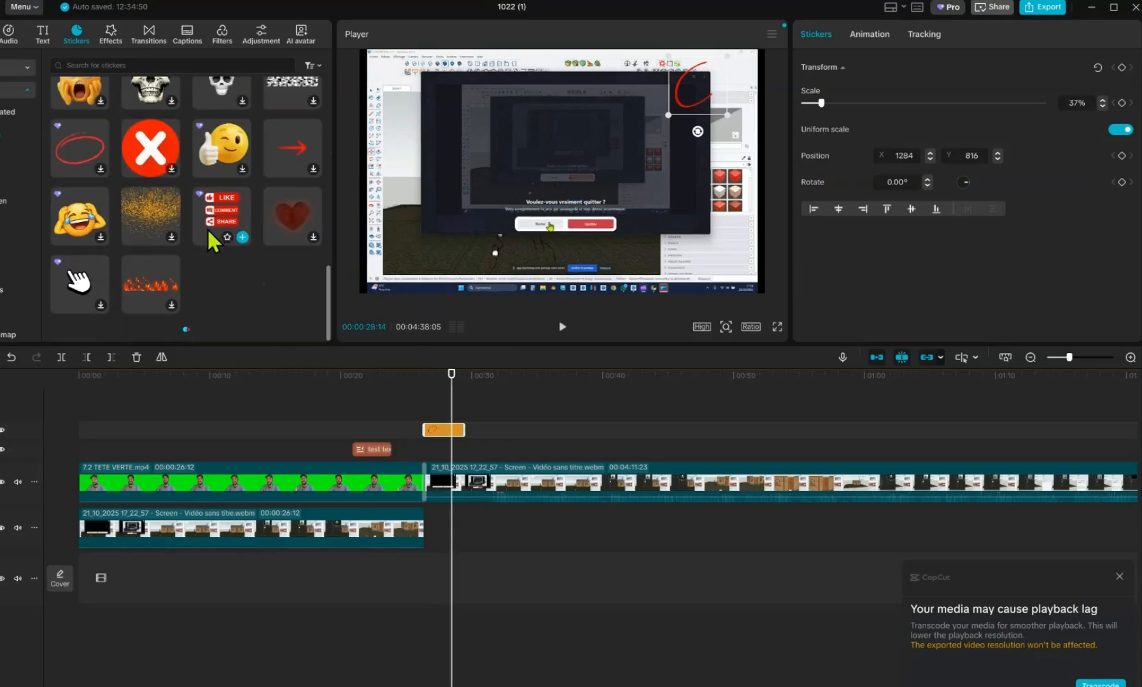
pyautogui.scroll(8, 207, 223)
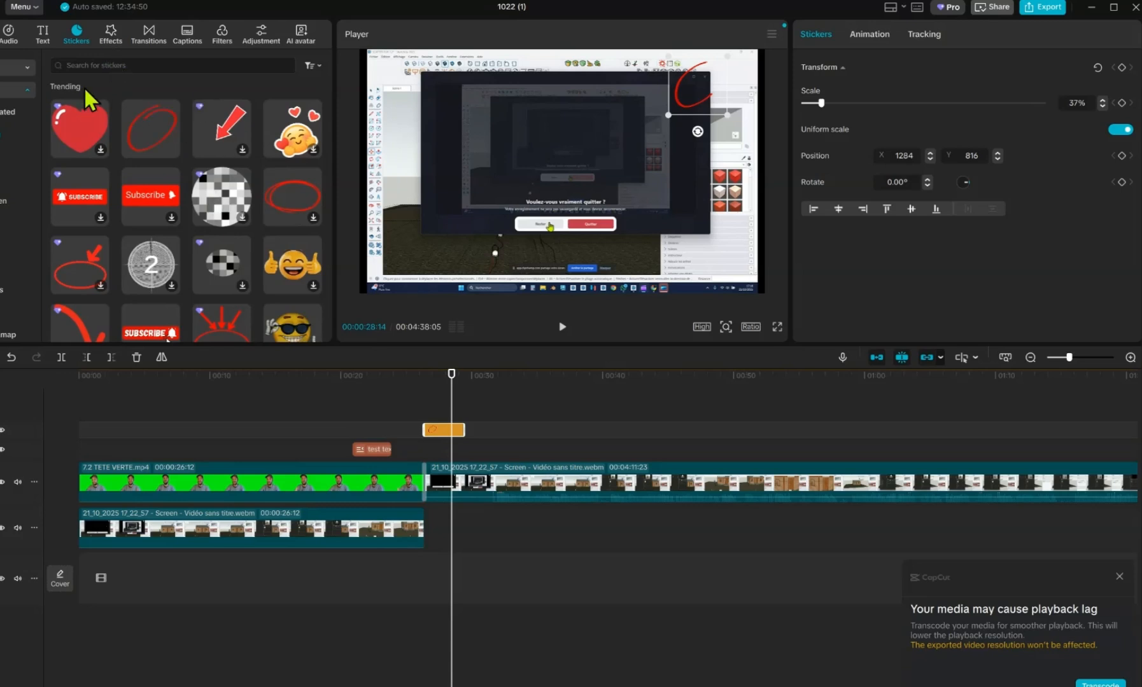
pyautogui.click(112, 37)
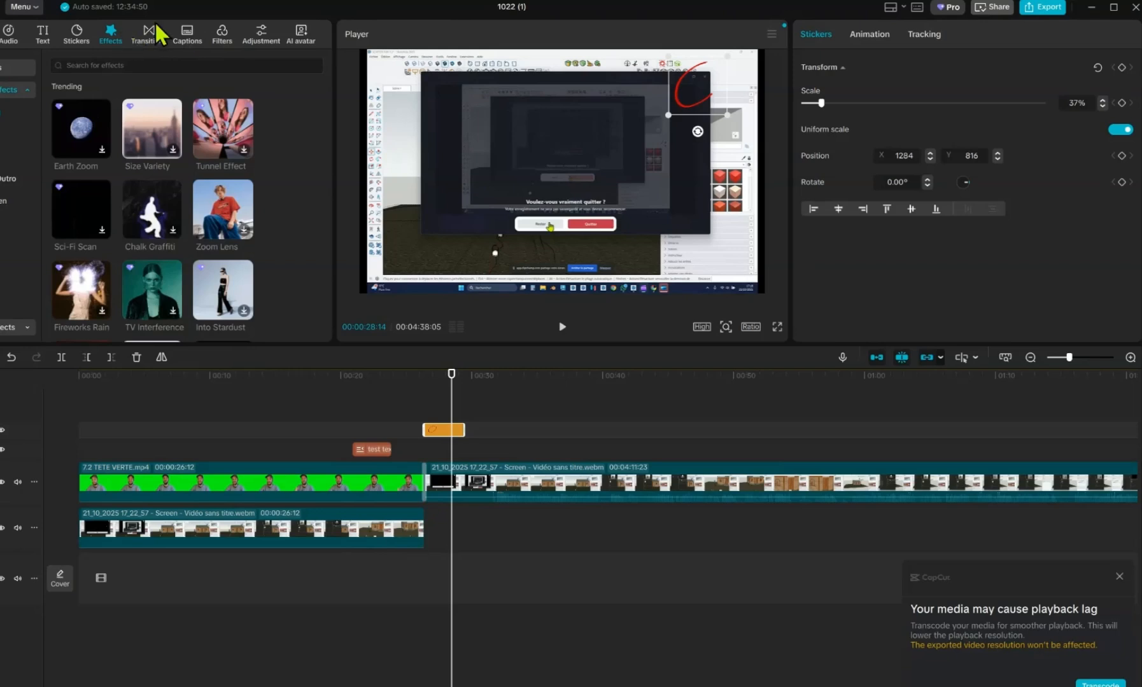
pyautogui.click(221, 34)
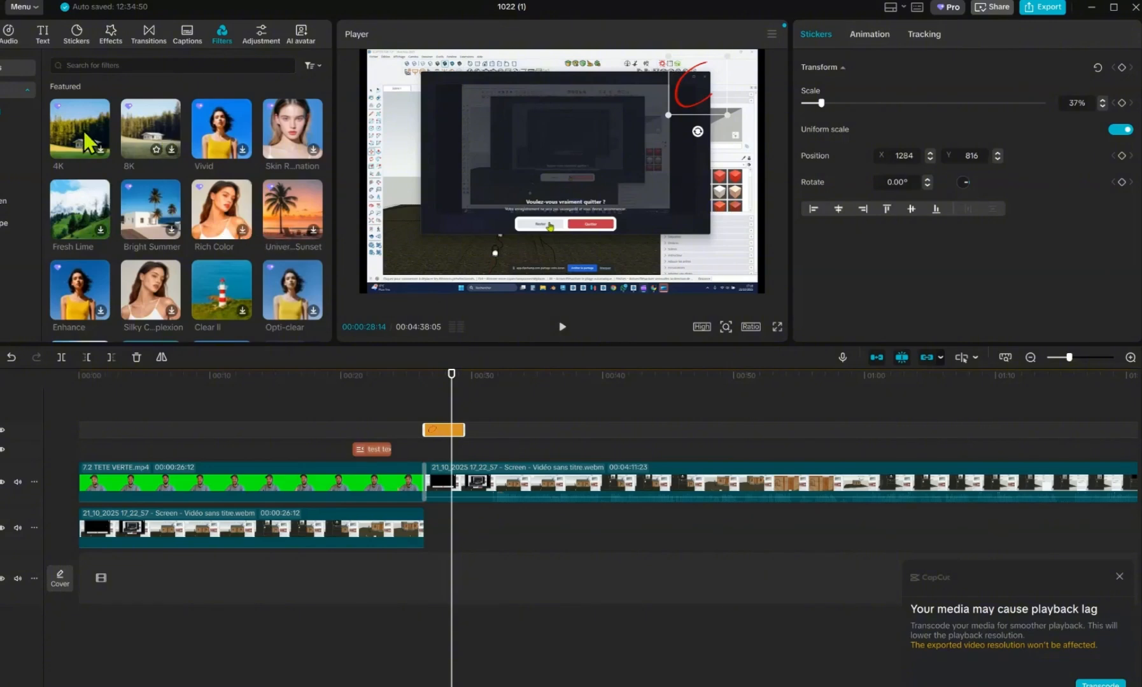
pyautogui.scroll(-3, 204, 305)
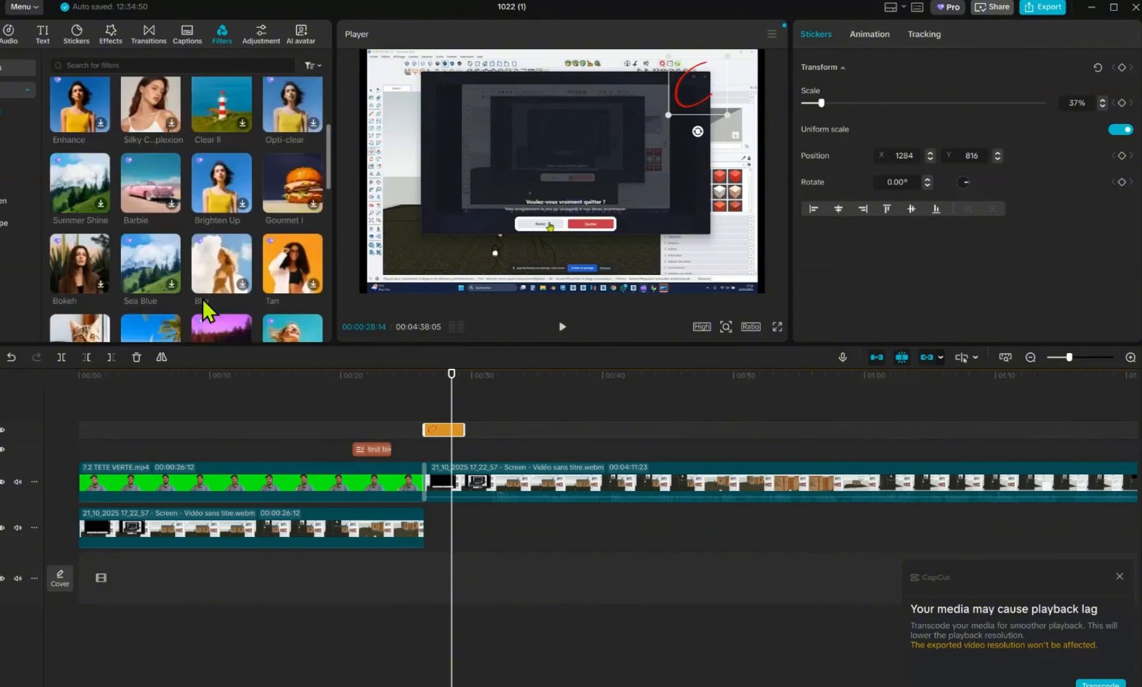
pyautogui.scroll(3, 204, 310)
pyautogui.click(261, 35)
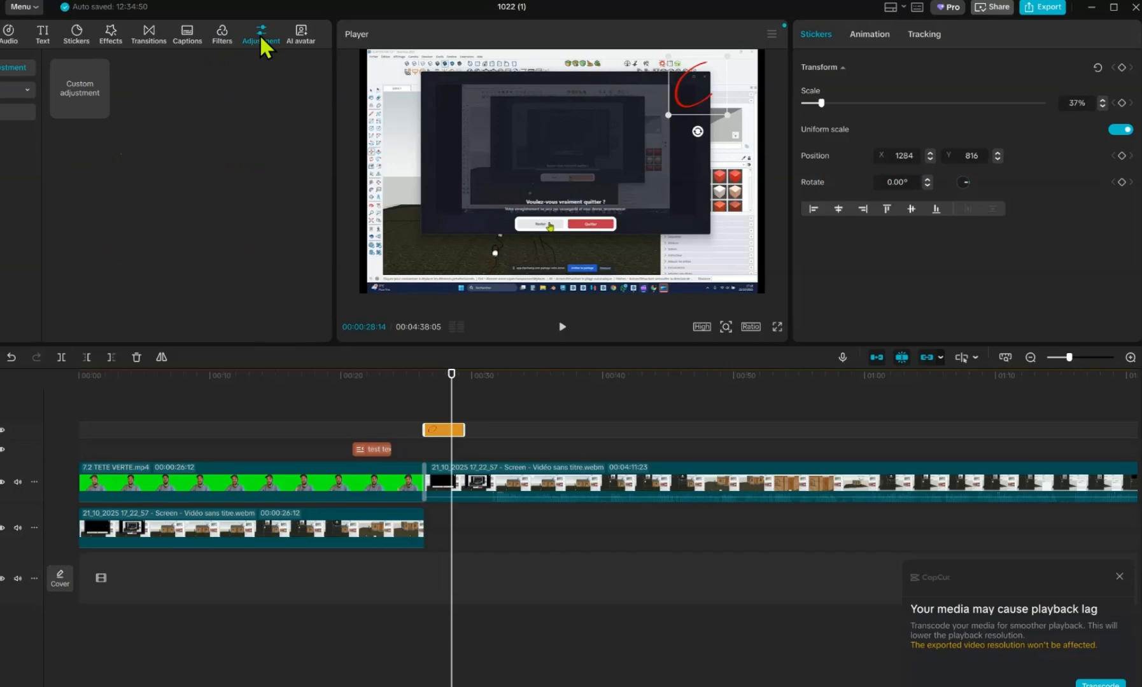
# View the AI avatar options, and return to the imported media
pyautogui.click(302, 35)
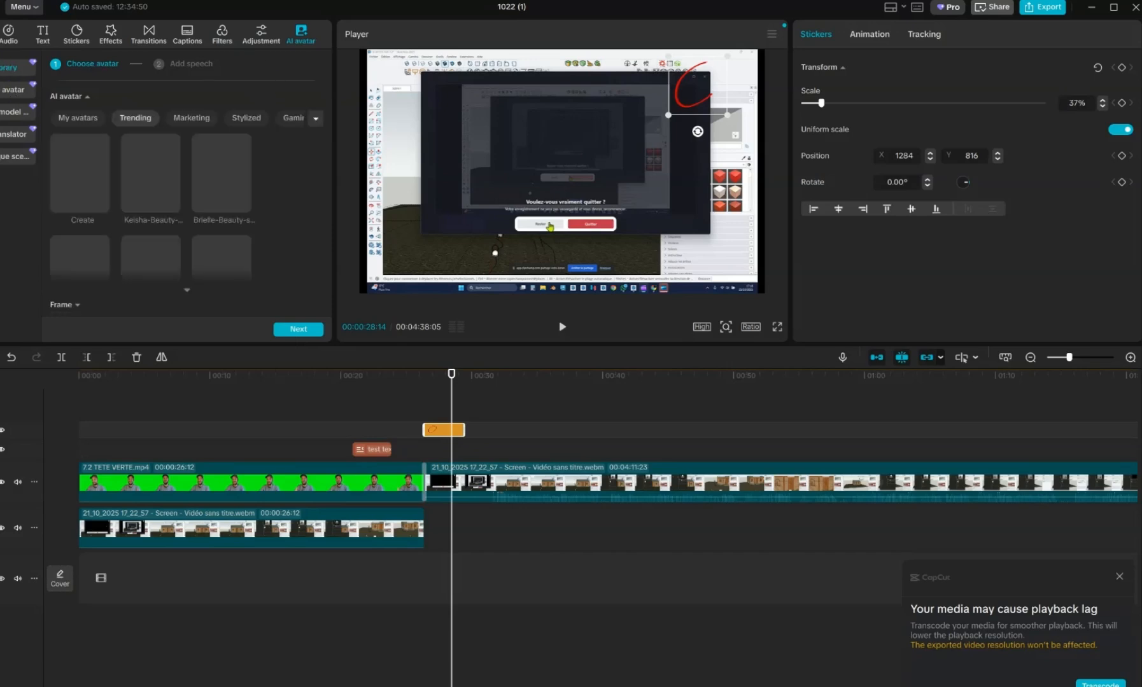
pyautogui.click(319, 42)
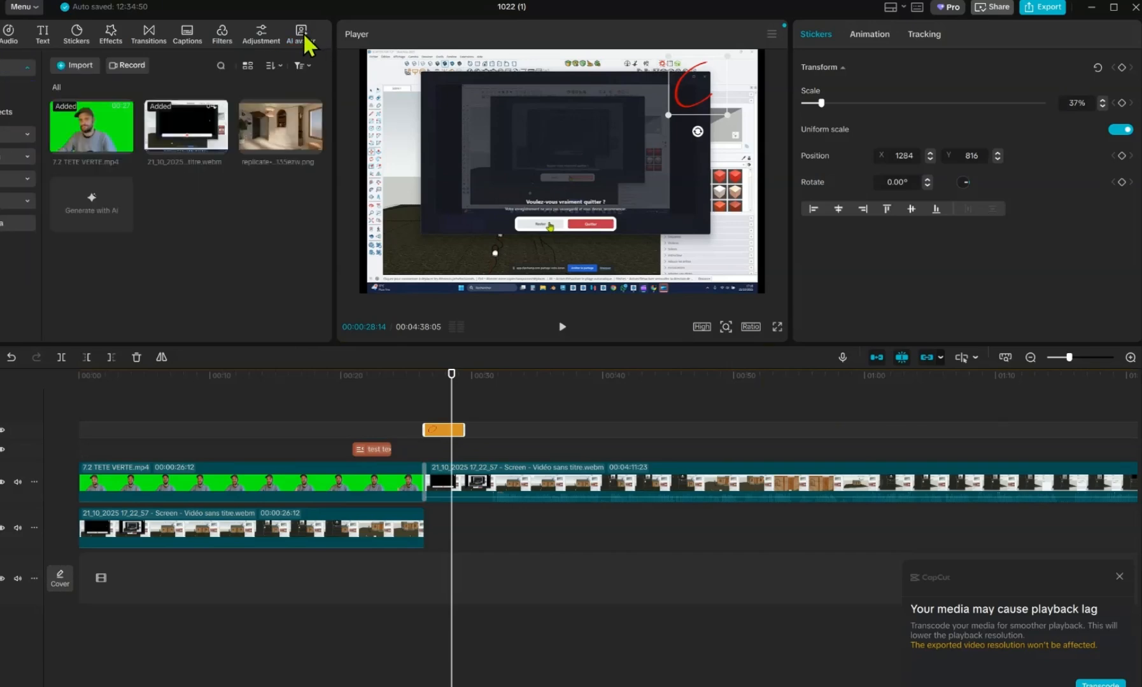
# Add the "Focus on Success" music track at 00:00:28:14, play it back briefly, and dismiss the playback lag notice
pyautogui.click(14, 36)
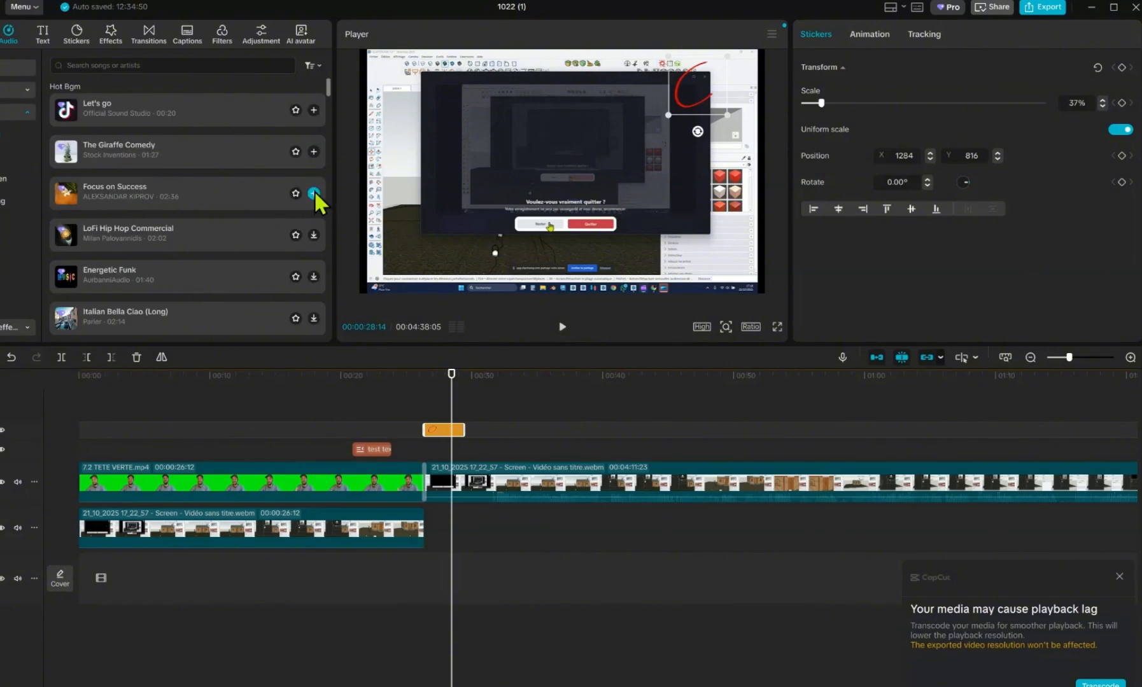
pyautogui.click(313, 193)
pyautogui.press('space')
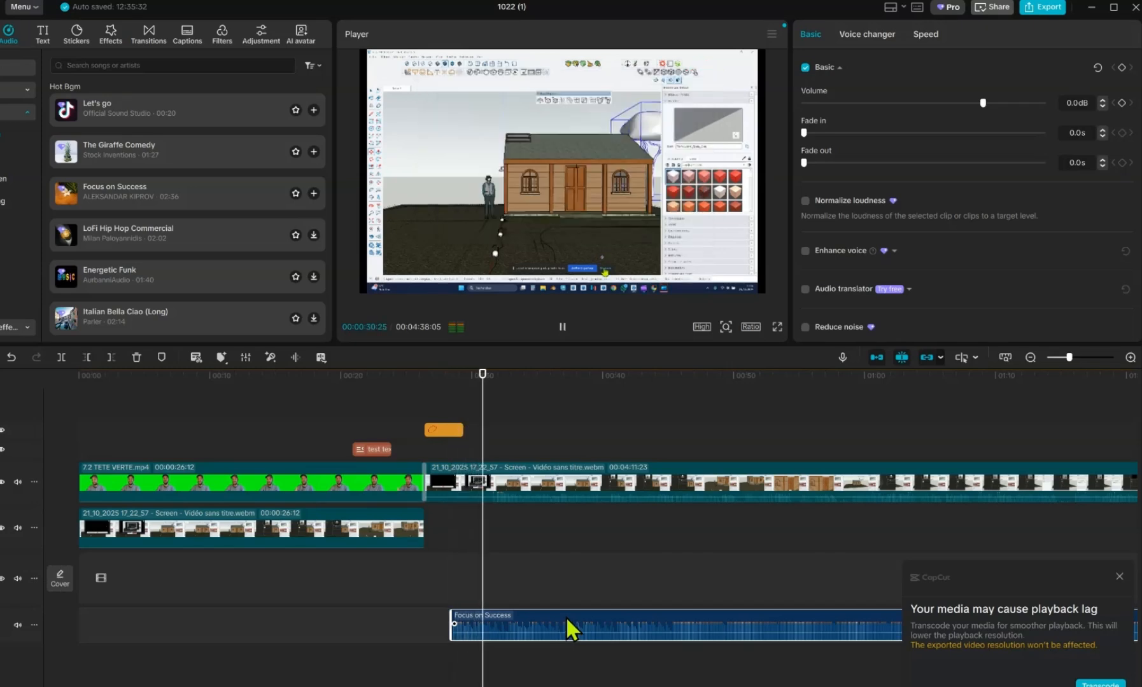
pyautogui.press('space')
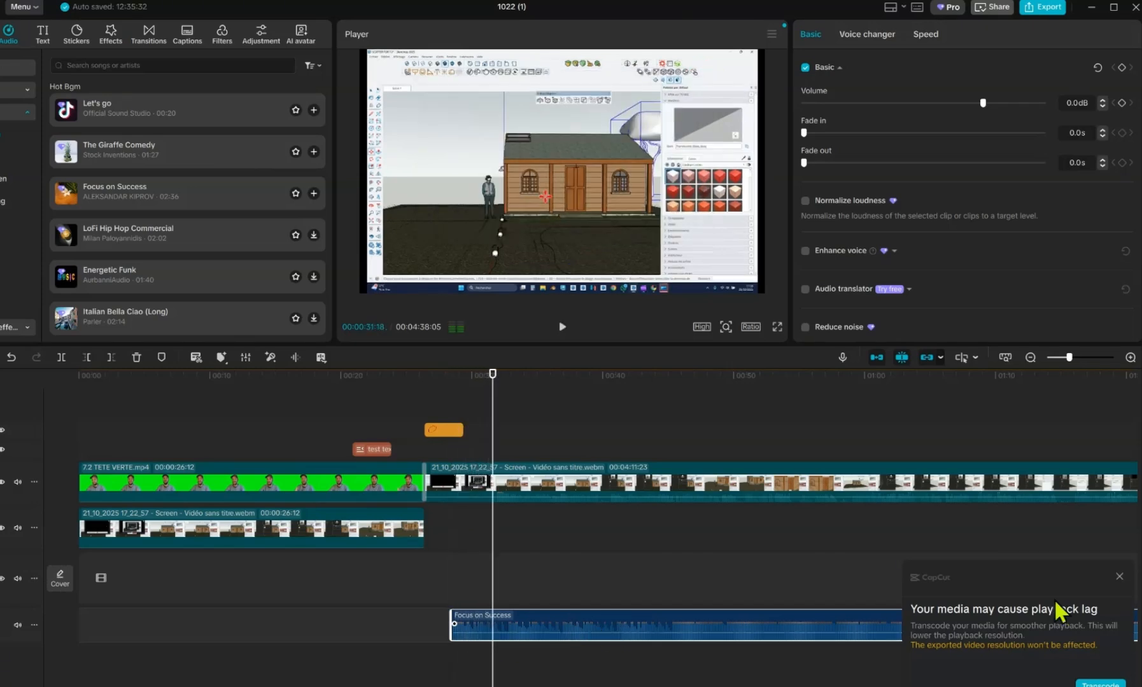
pyautogui.click(1119, 575)
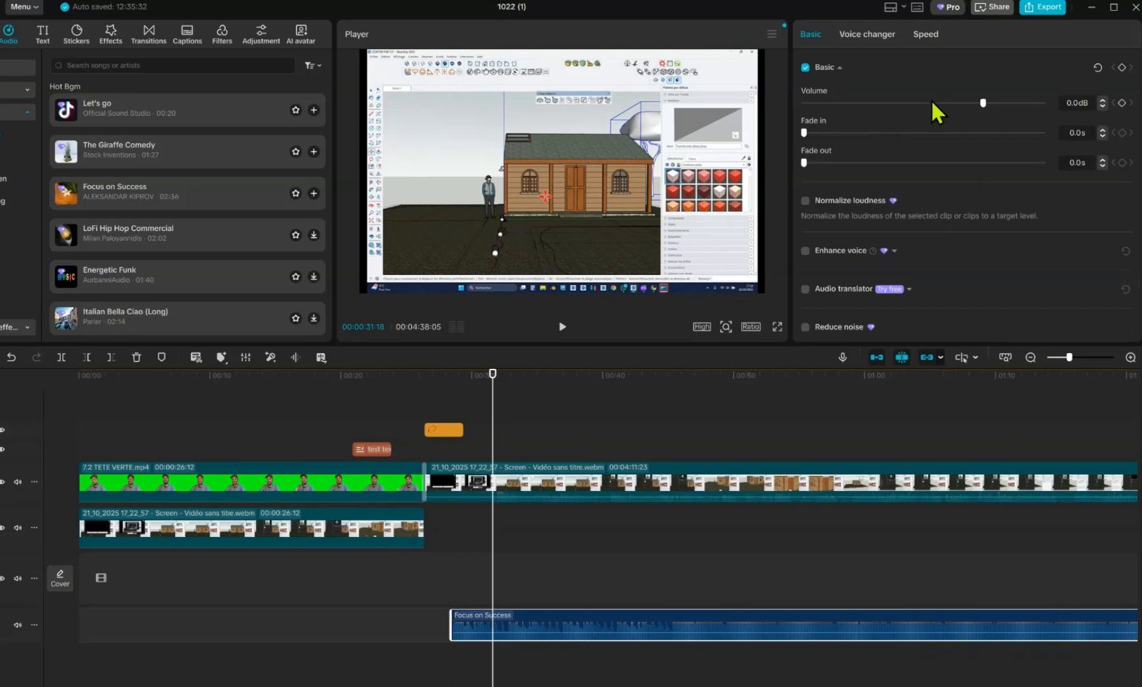
# Fade the music down with volume keyframes, from 0.0 dB at 00:00:29:12 to -23.3 dB at 00:00:35:22
pyautogui.moveTo(981, 103)
pyautogui.mouseDown()
pyautogui.moveTo(930, 106)
pyautogui.moveTo(982, 116)
pyautogui.mouseUp()
pyautogui.moveTo(492, 376); pyautogui.dragTo(464, 382)
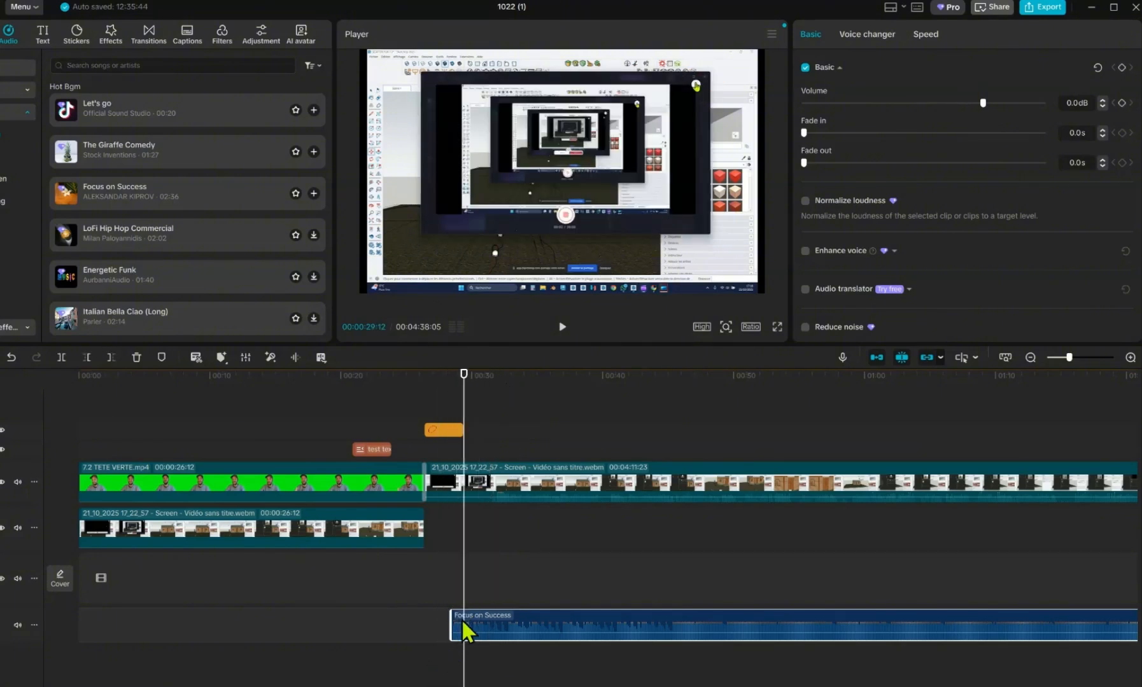
pyautogui.click(1122, 103)
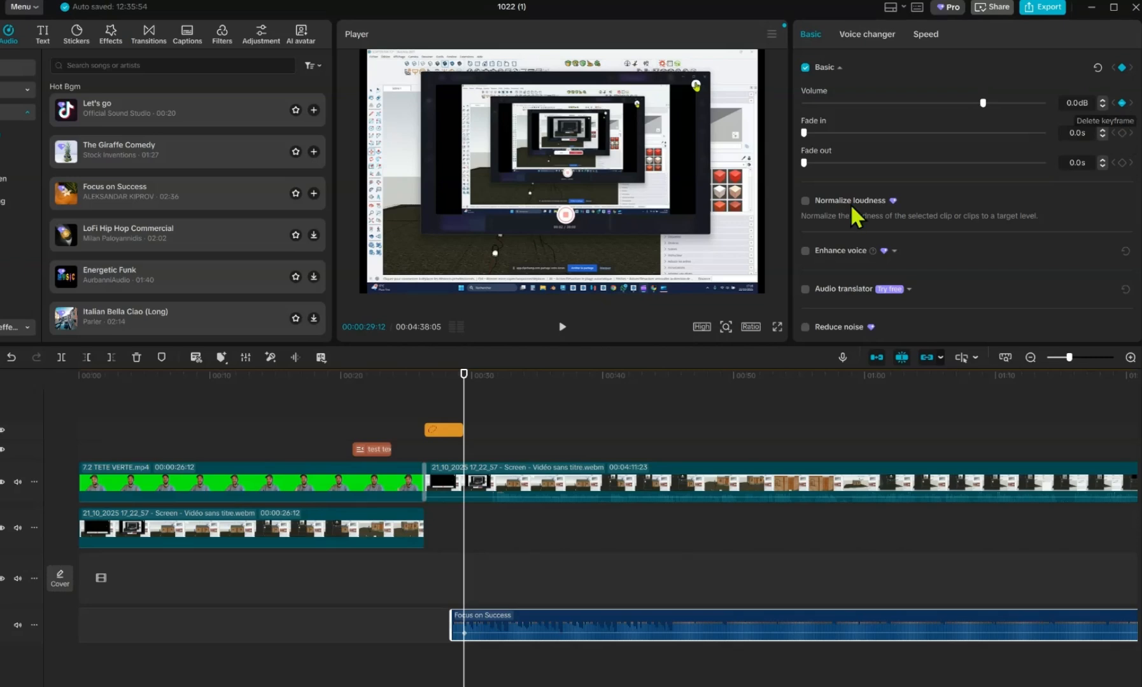
pyautogui.moveTo(471, 381); pyautogui.dragTo(547, 387)
pyautogui.moveTo(986, 102); pyautogui.dragTo(911, 106)
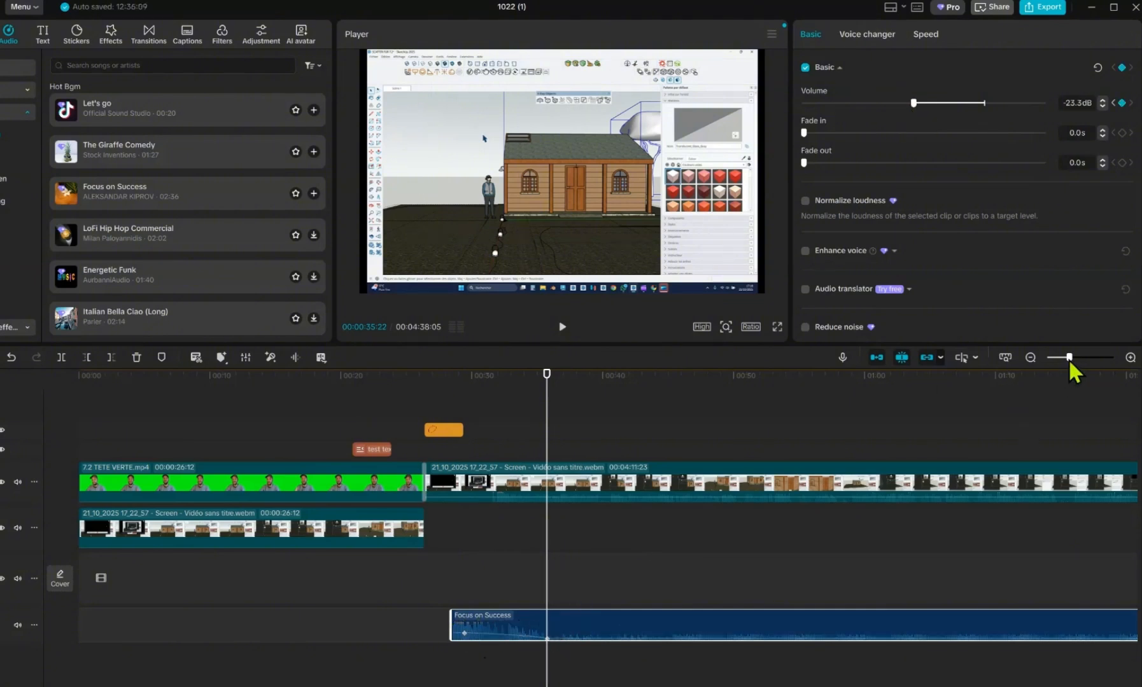
pyautogui.moveTo(1069, 358); pyautogui.dragTo(1077, 357)
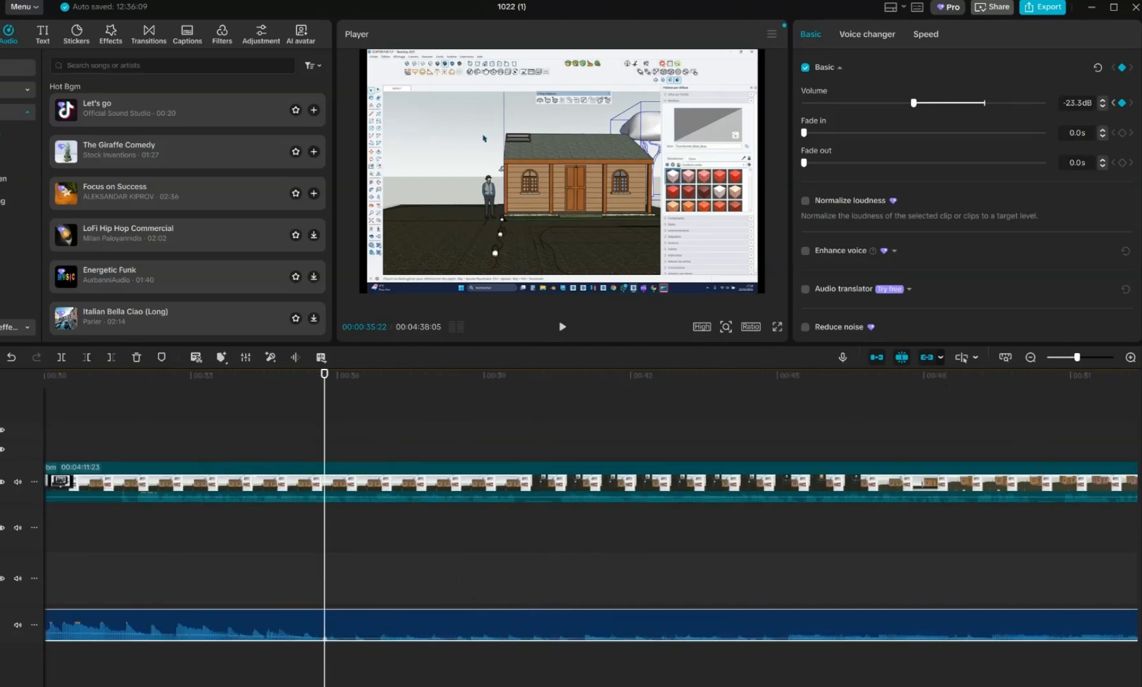
pyautogui.hscroll(-5, 247, 629)
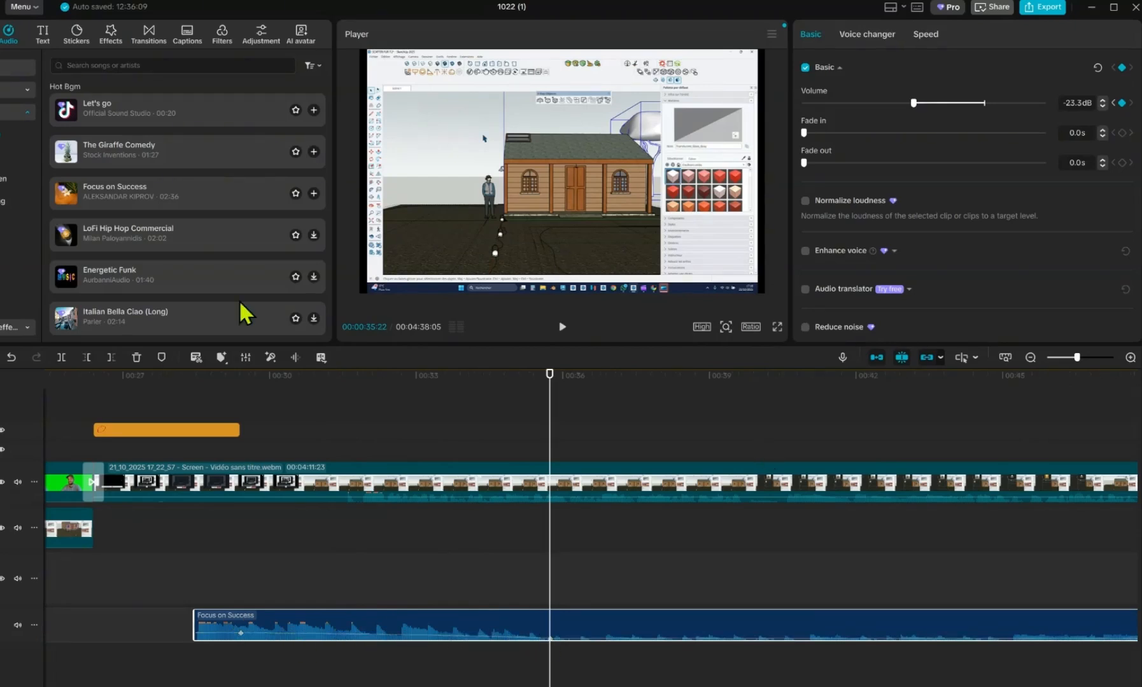
# Review the music track's basic audio options, and the appended screen recording's animation, tracking and background removal settings
pyautogui.moveTo(221, 358)
pyautogui.scroll(-3, 853, 254)
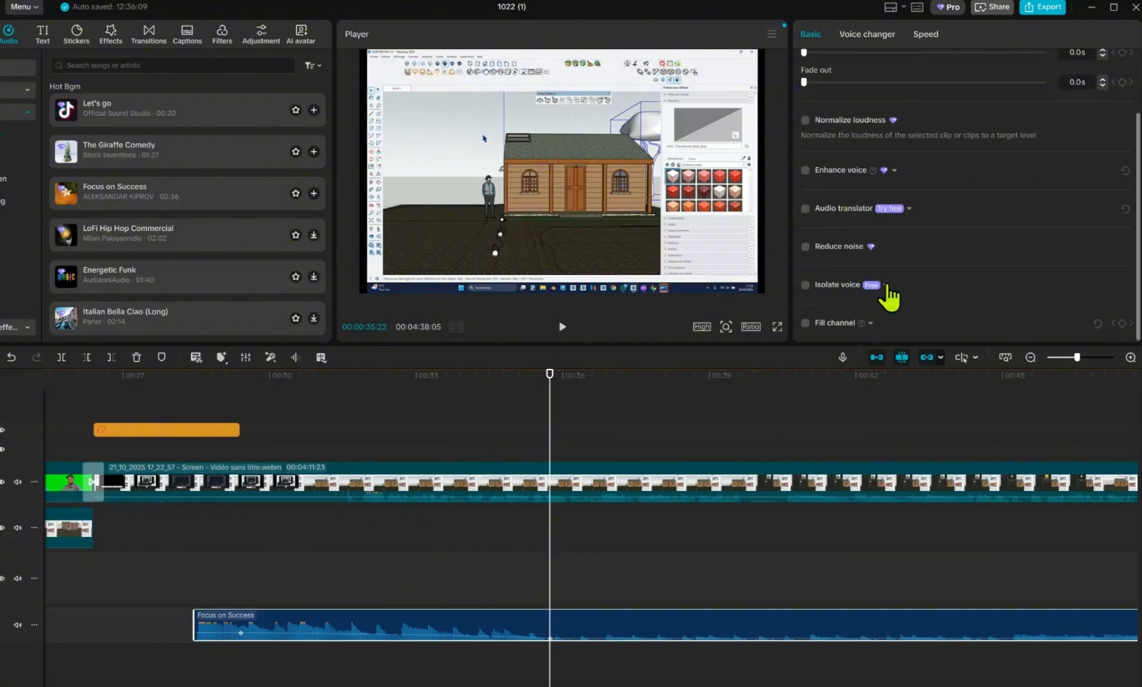
pyautogui.scroll(3, 876, 197)
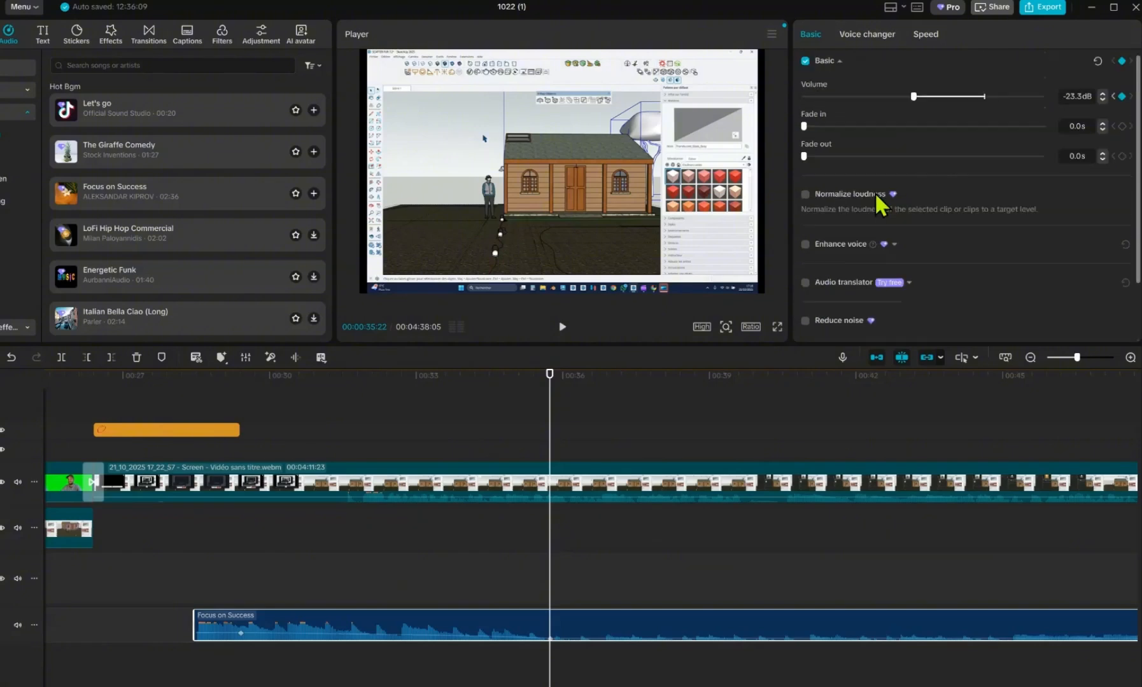
pyautogui.click(242, 495)
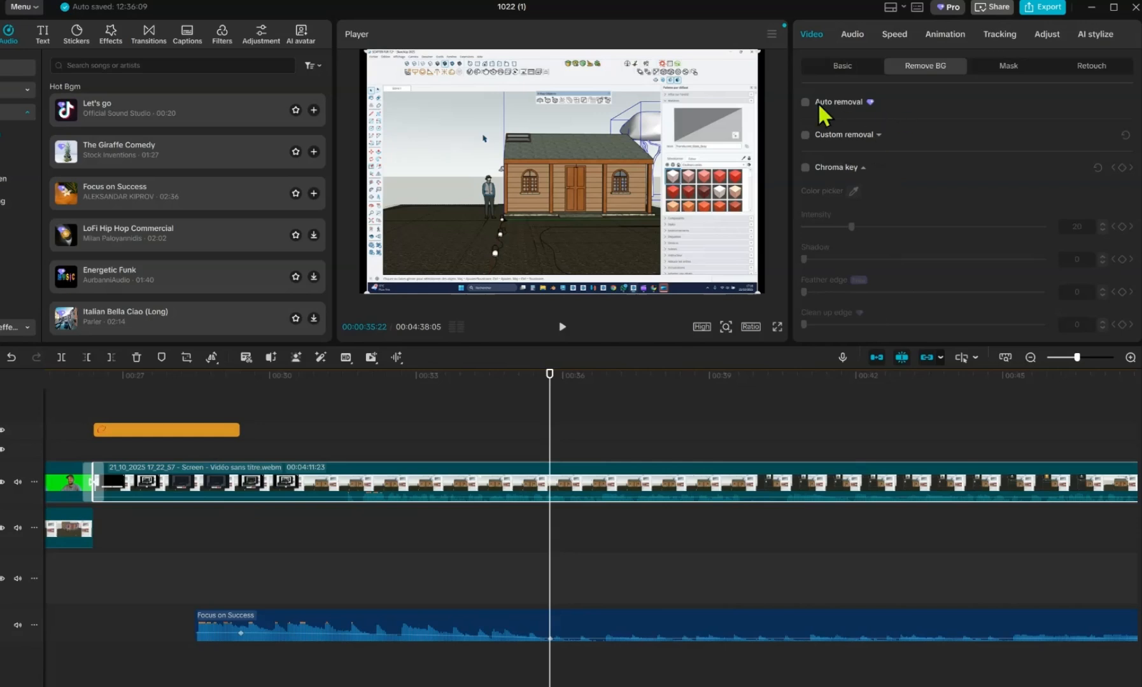
pyautogui.click(967, 39)
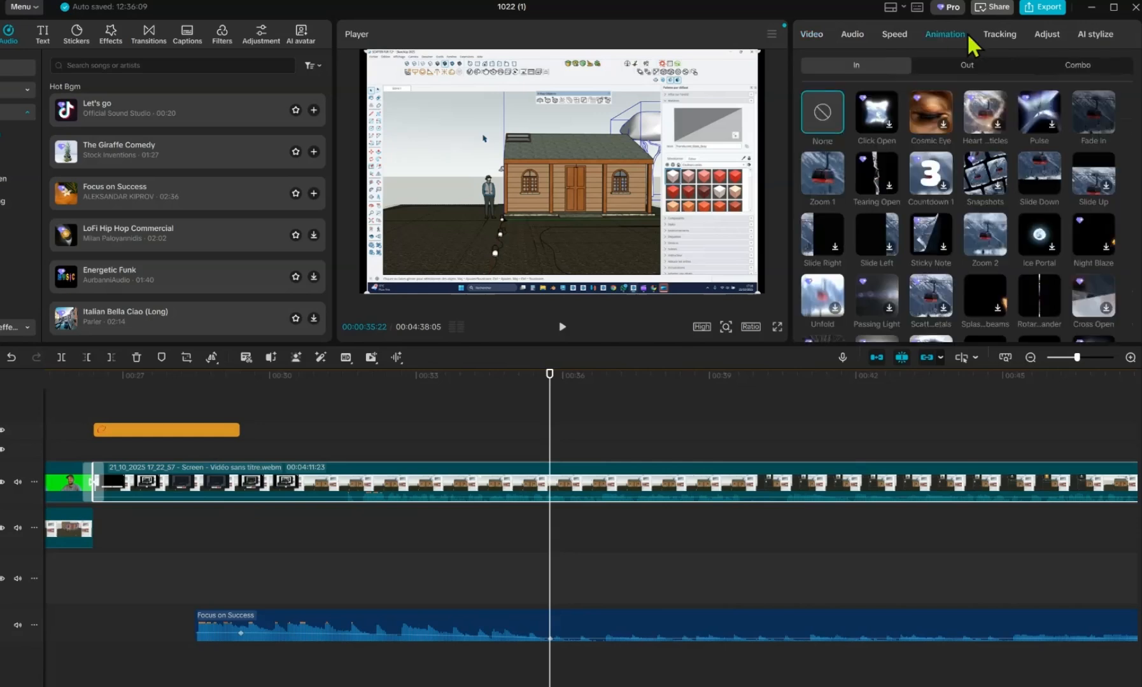
pyautogui.click(1016, 38)
pyautogui.click(814, 37)
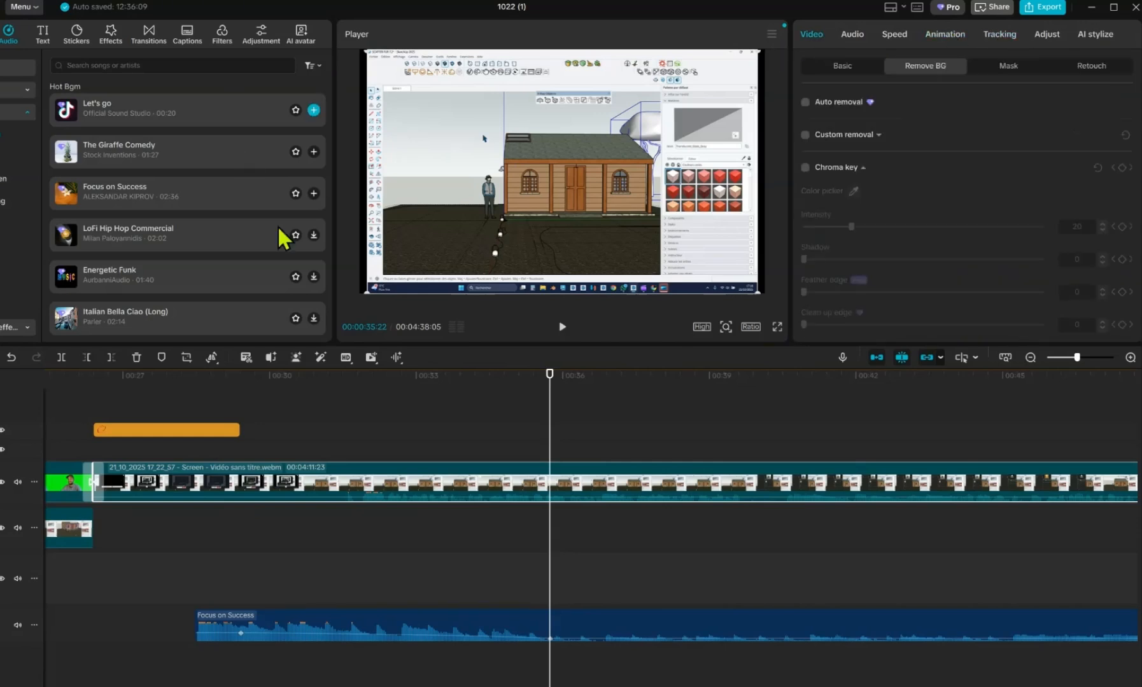